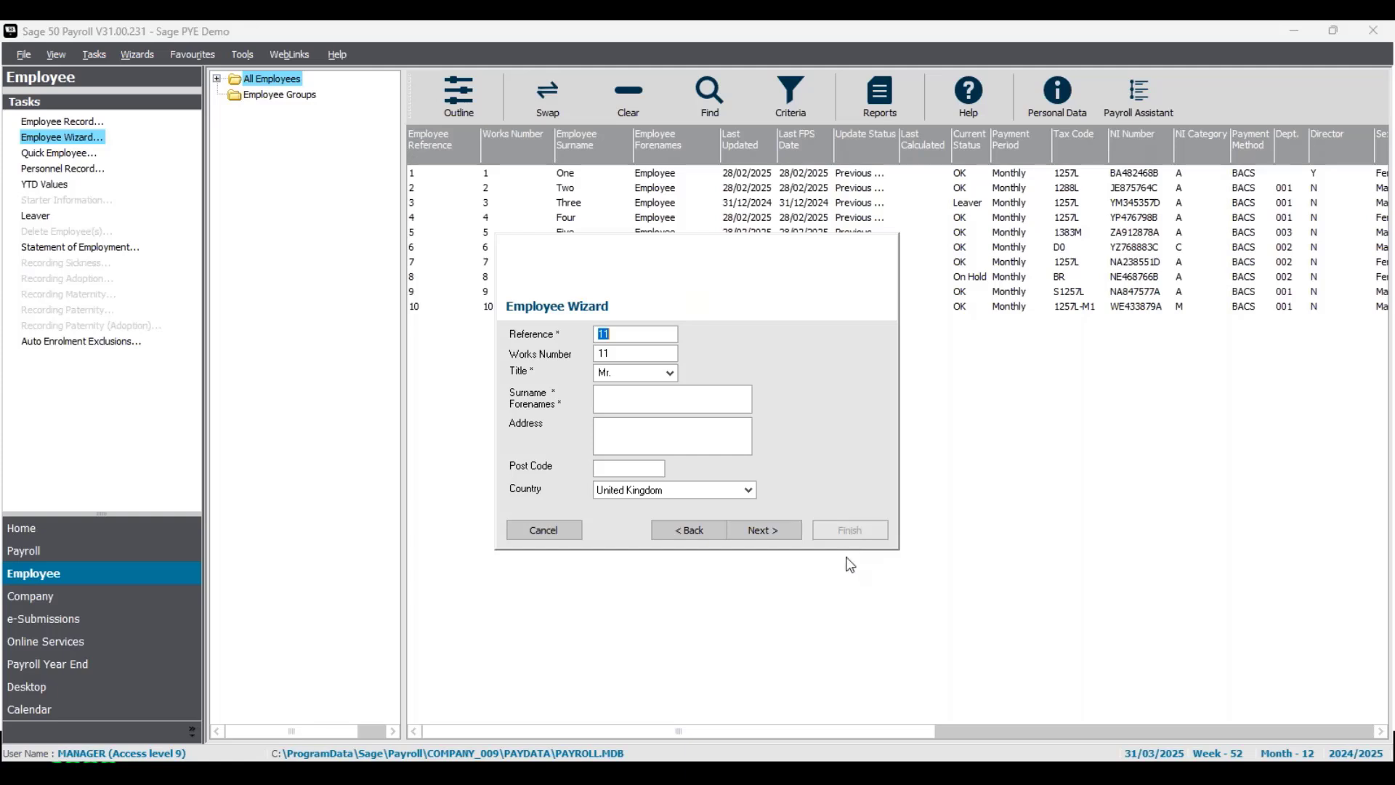
- Exit the unfinished Employee Wizard and bring up the Quick Employee form for reference 11
{"action": "left_click", "coordinate": [552, 531]}
{"action": "left_click", "coordinate": [763, 471]}
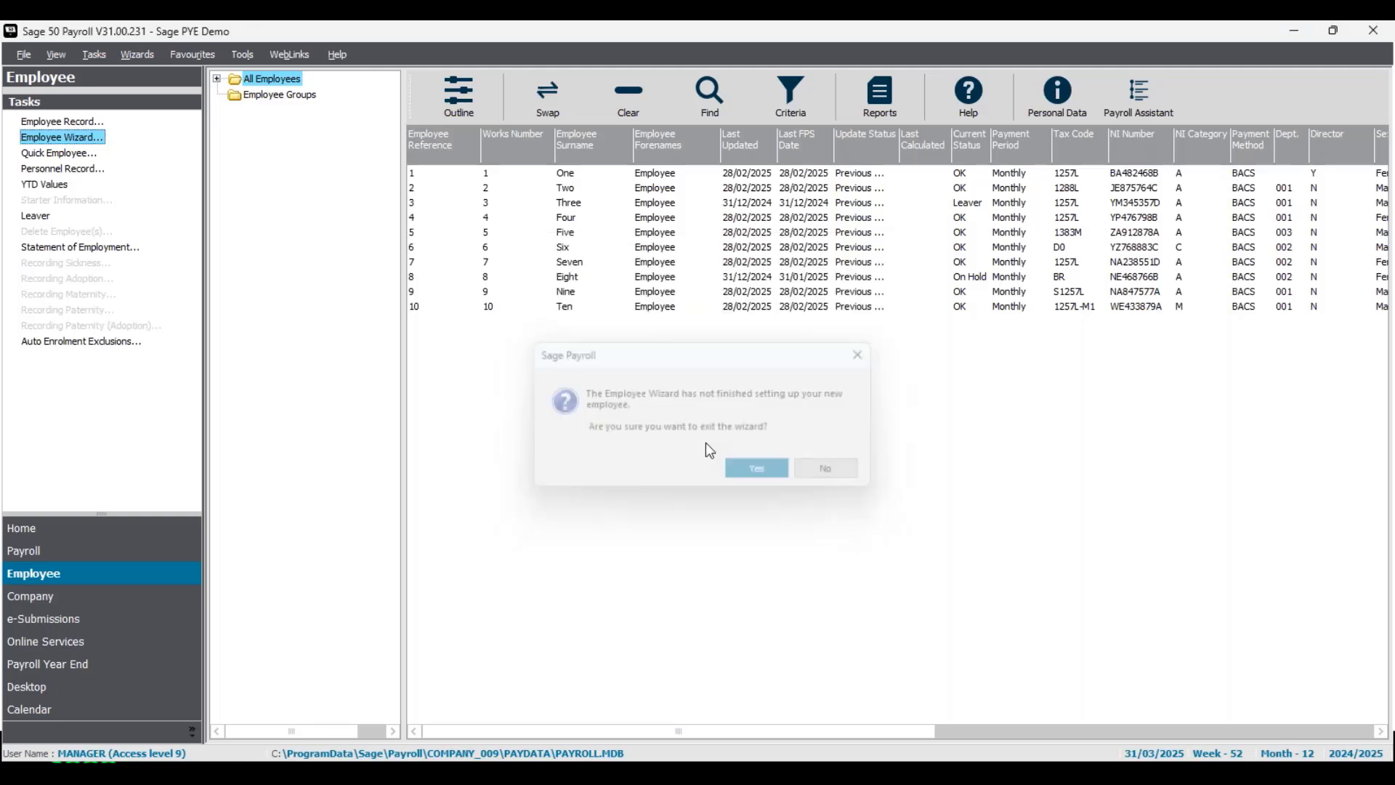
{"action": "left_click", "coordinate": [54, 154]}
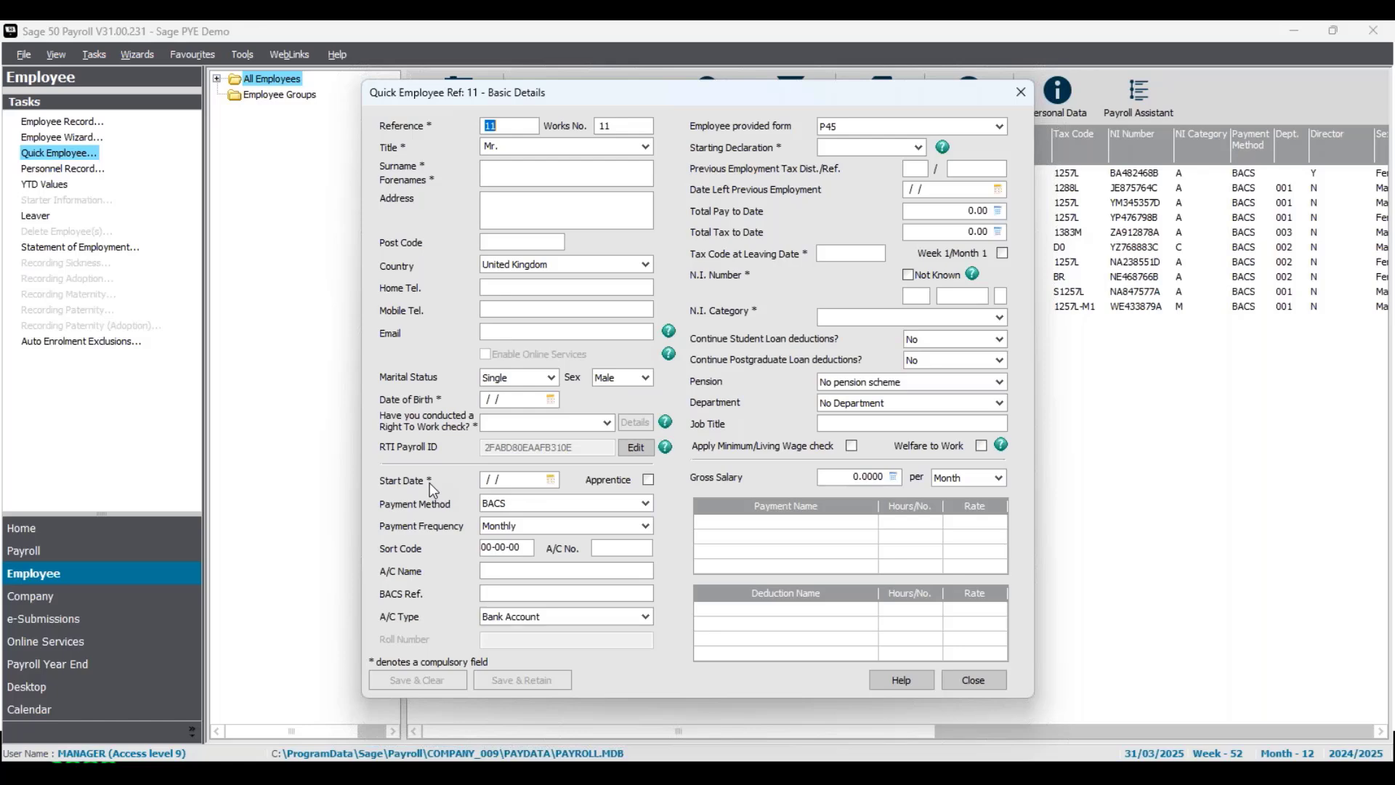
- Close the Quick Employee form to return to the employee list of references 1 to 10
{"action": "left_click", "coordinate": [1019, 93]}
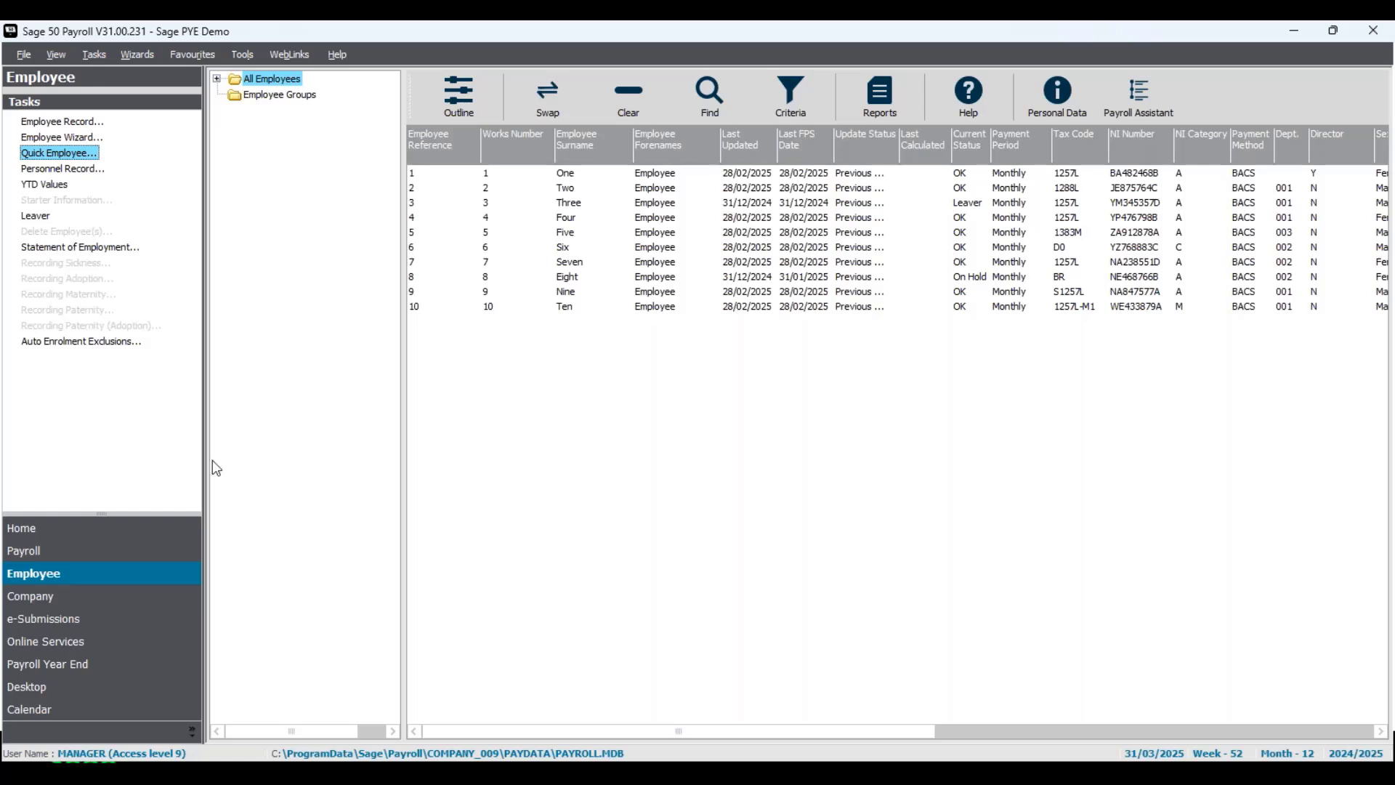
- Select employee Five, start the Employee Wizard based on that existing record, then exit it
{"action": "left_click", "coordinate": [574, 234]}
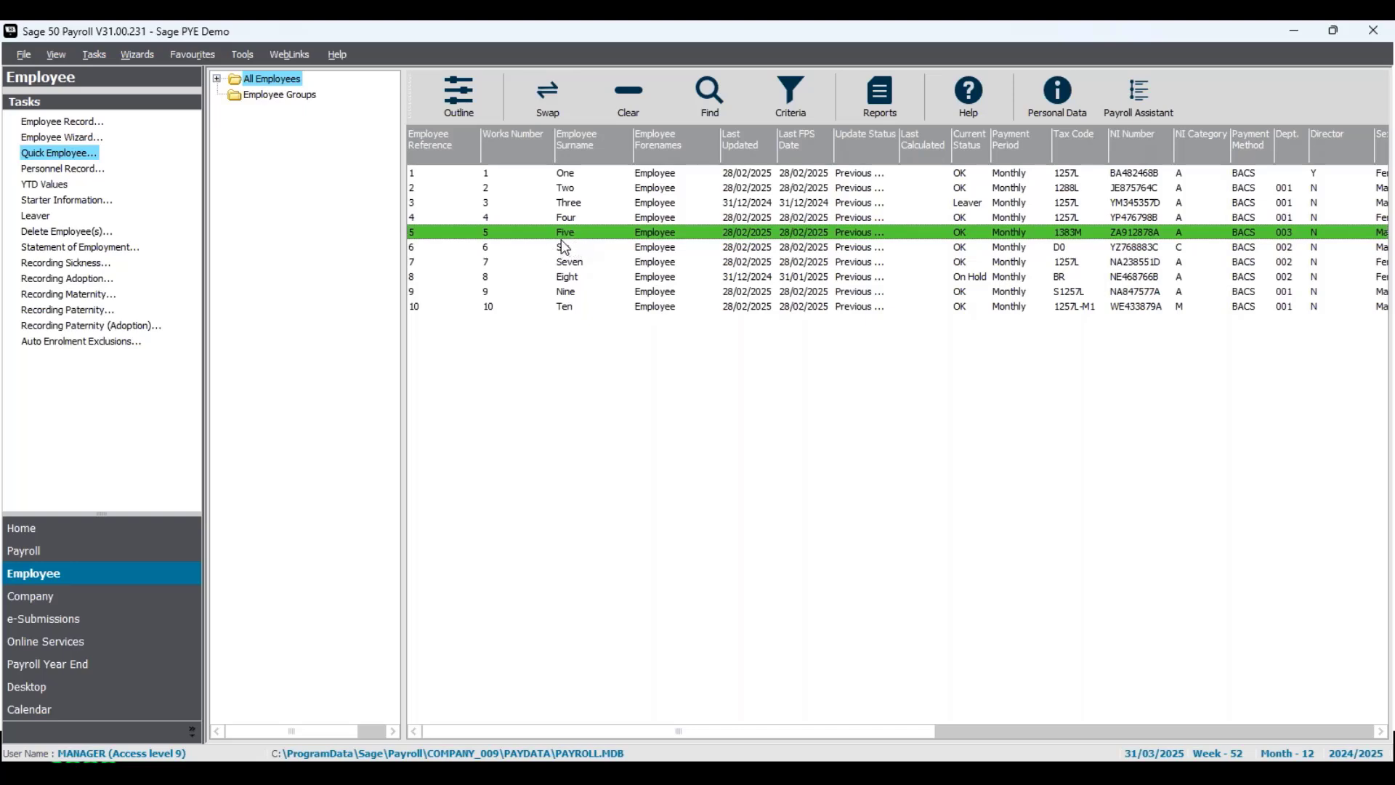
{"action": "left_click", "coordinate": [79, 138]}
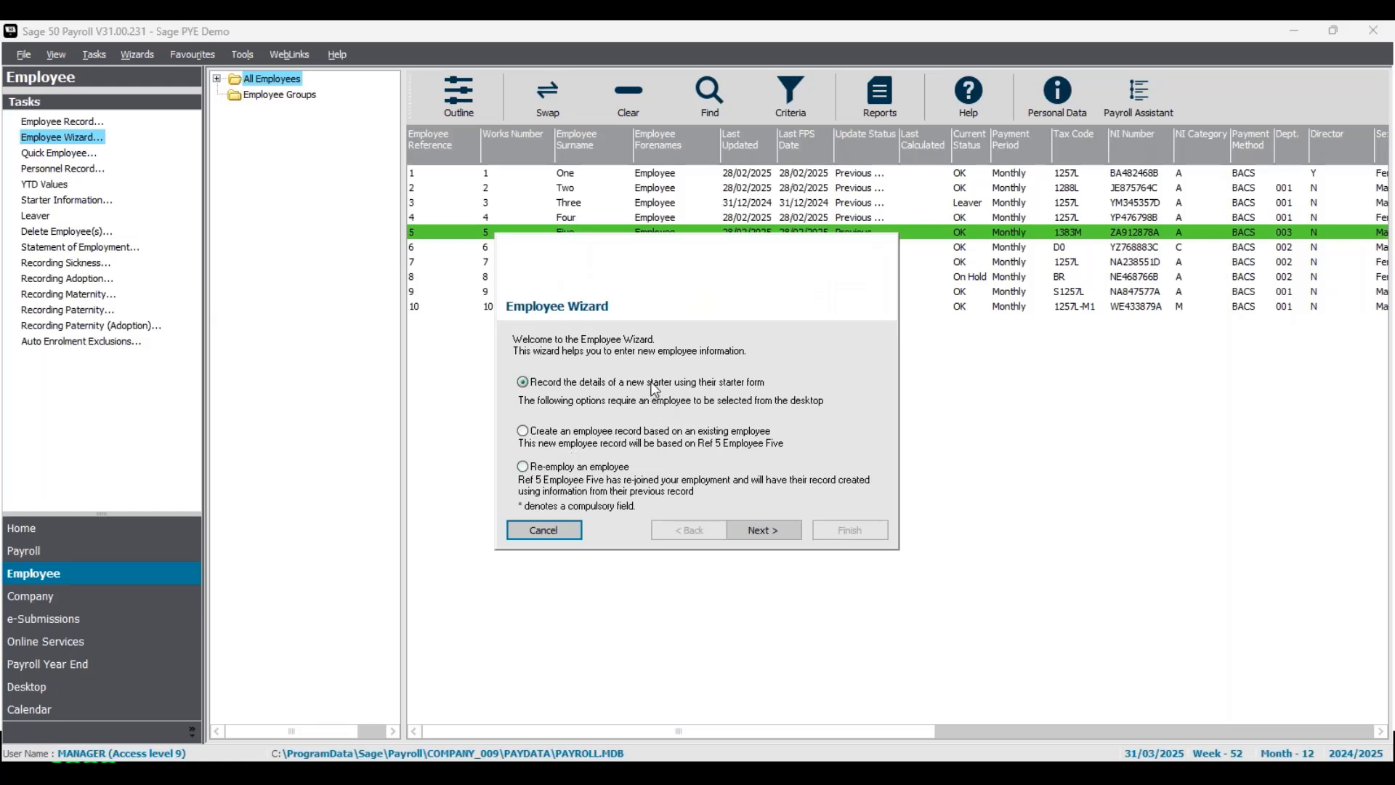
{"action": "left_click", "coordinate": [580, 434]}
{"action": "left_click", "coordinate": [573, 533]}
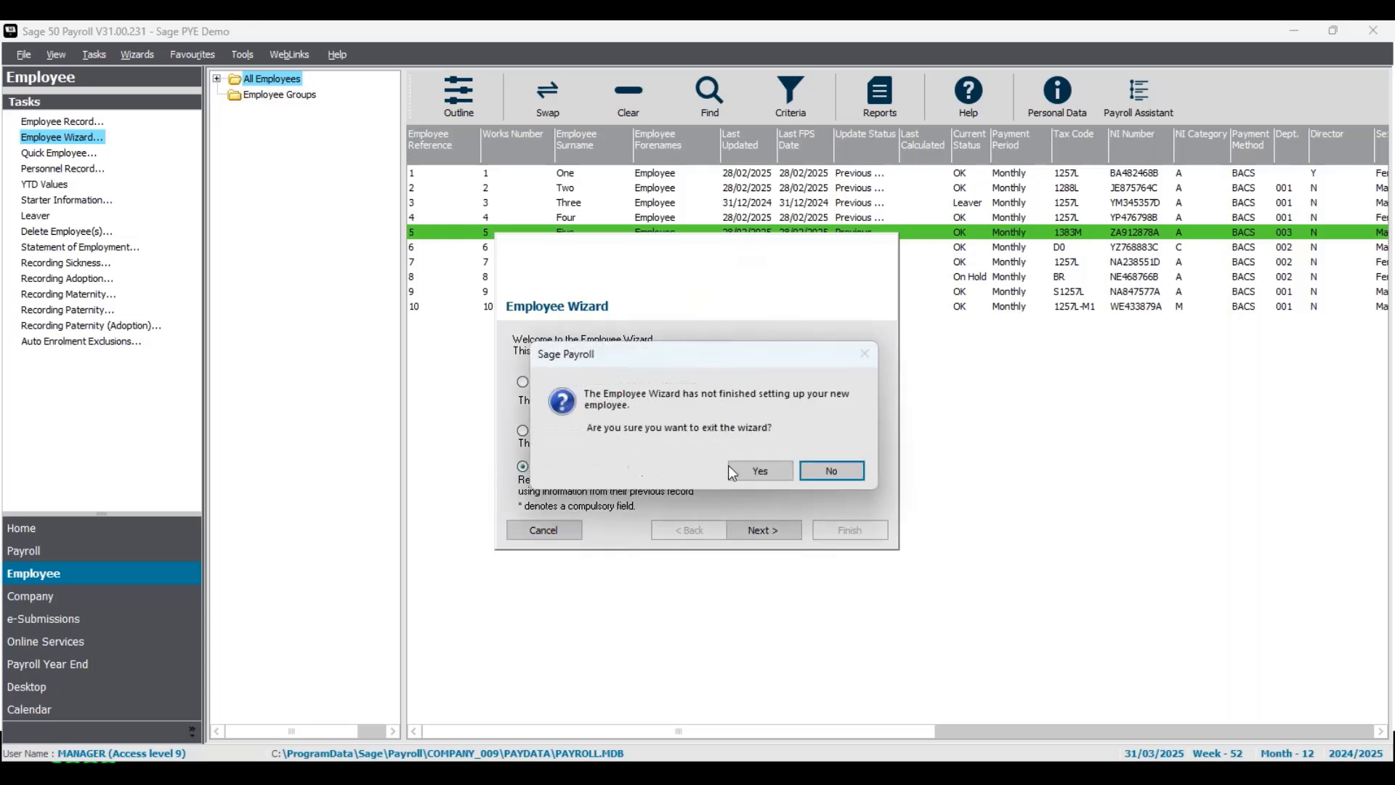
{"action": "left_click", "coordinate": [758, 475]}
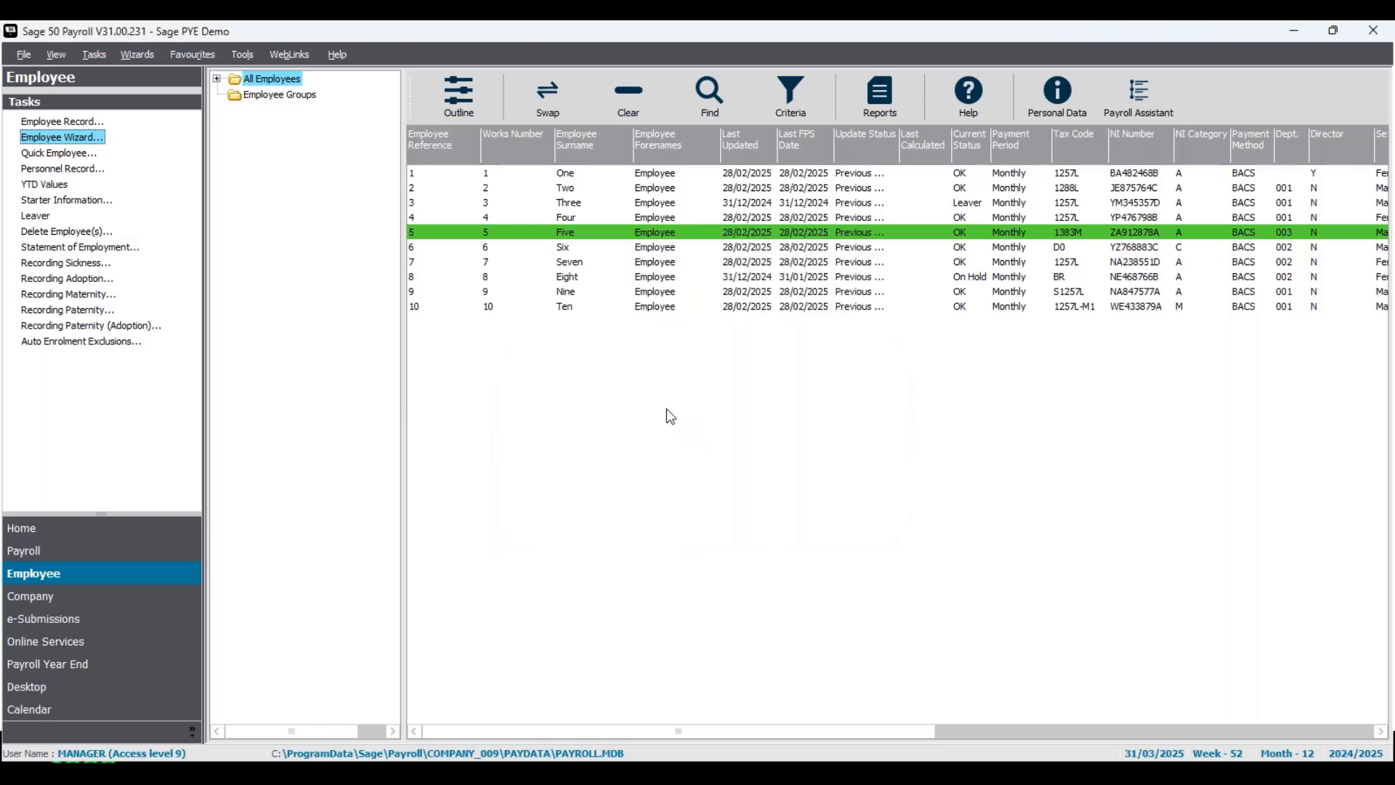
- Start a Quick Employee for reference 11 based on employee Five's record (department 003 - Admin)
{"action": "left_click", "coordinate": [69, 153]}
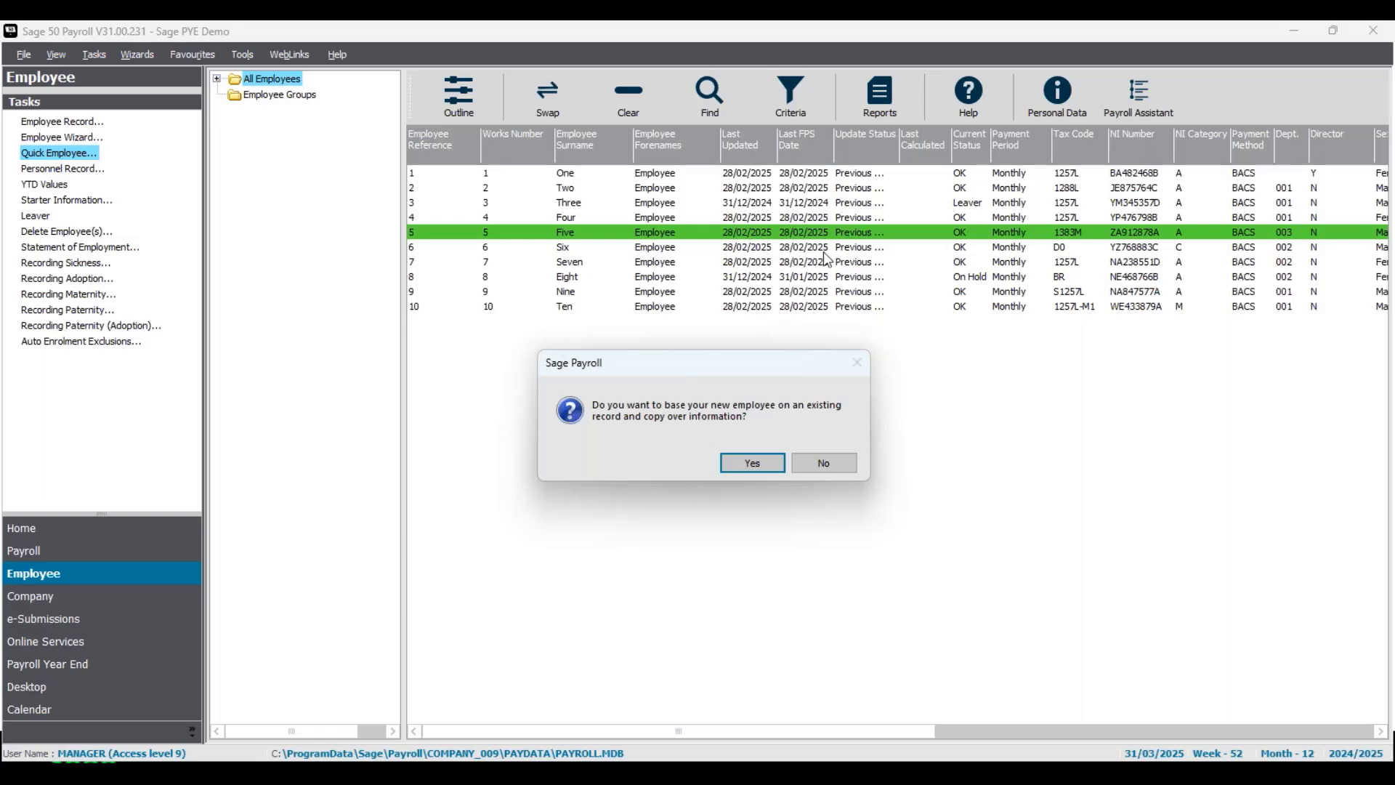
{"action": "left_click", "coordinate": [761, 469]}
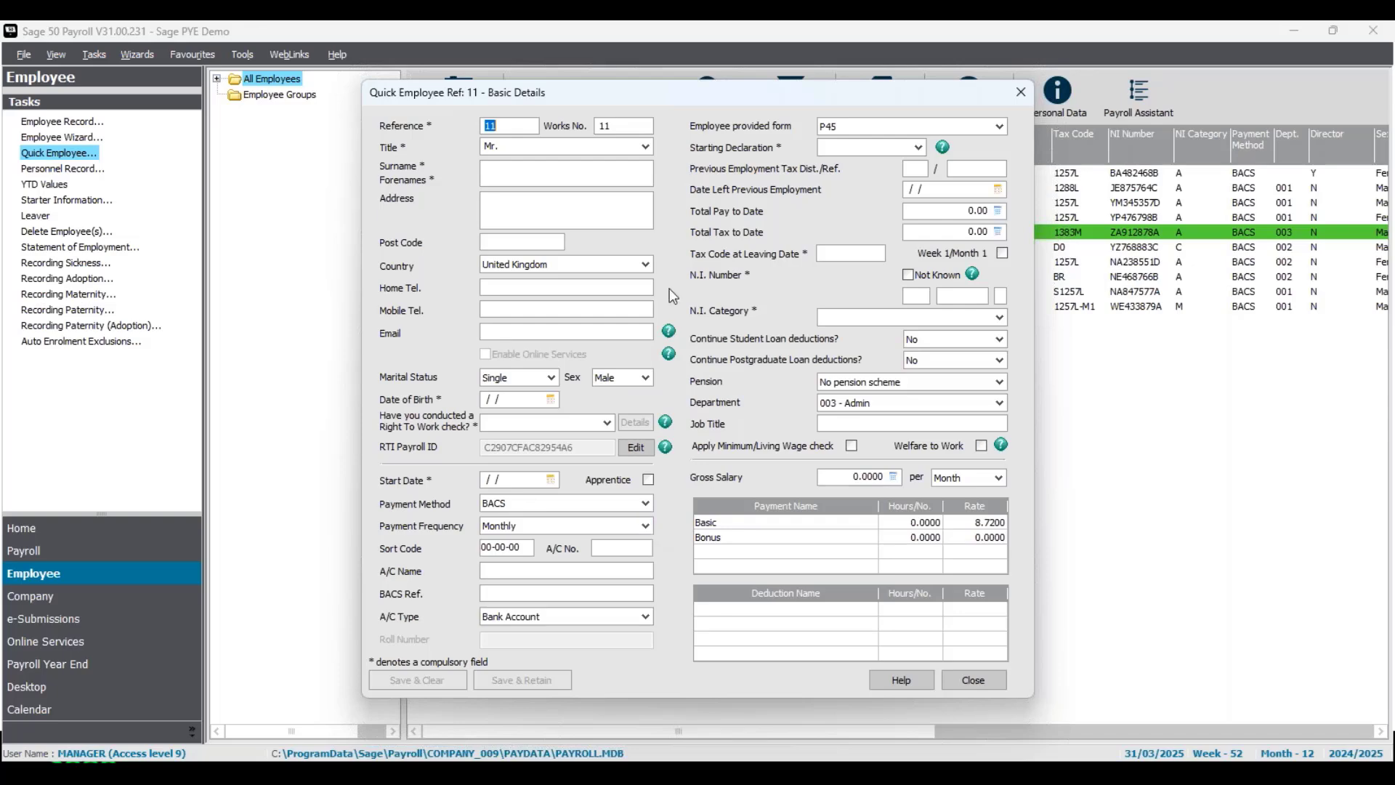
- Enter the employee's surname and forename, postal address with post code, and e-mail address
{"action": "left_click", "coordinate": [511, 169]}
{"action": "type", "text": "Eleven "}
{"action": "type", "text": "Employee"}
{"action": "left_click", "coordinate": [512, 204]}
{"action": "type", "text": "123 Street"}
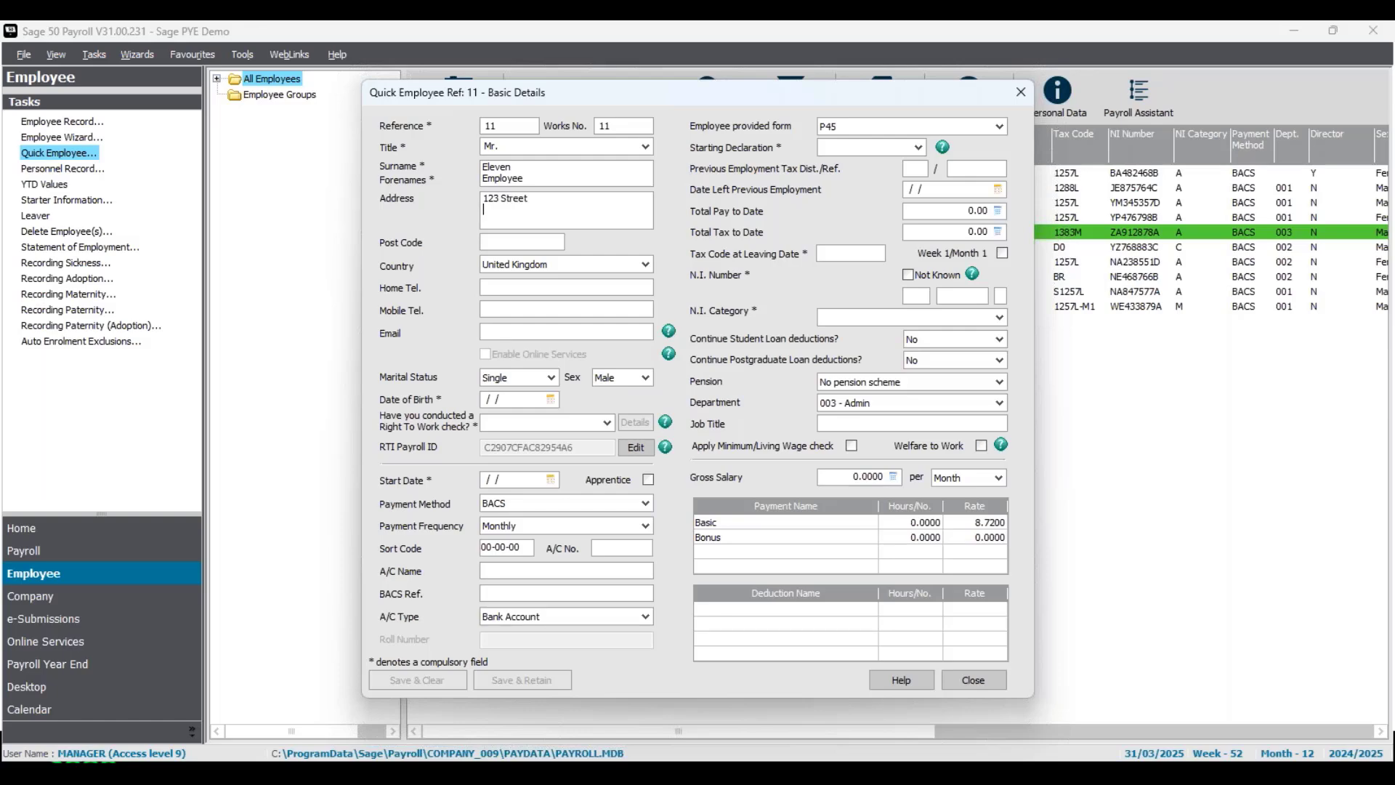
{"action": "type", "text": "Town"}
{"action": "type", "text": "AB1 2E"}
{"action": "type", "text": "D"}
{"action": "type", "text": "eele"}
{"action": "type", "text": "eleven@"}
{"action": "type", "text": "tes"}
{"action": "type", "text": "t.com"}
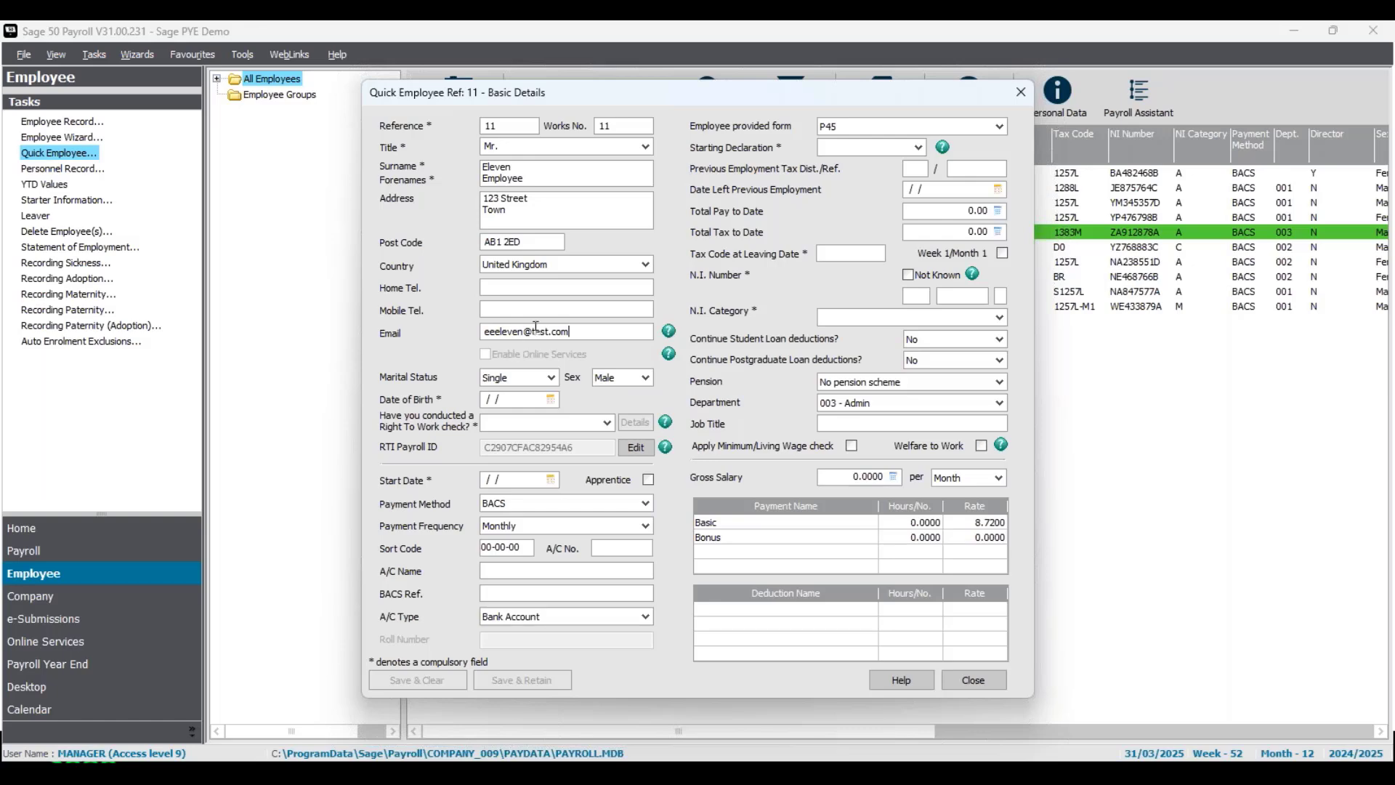
{"action": "key", "text": "Tab"}
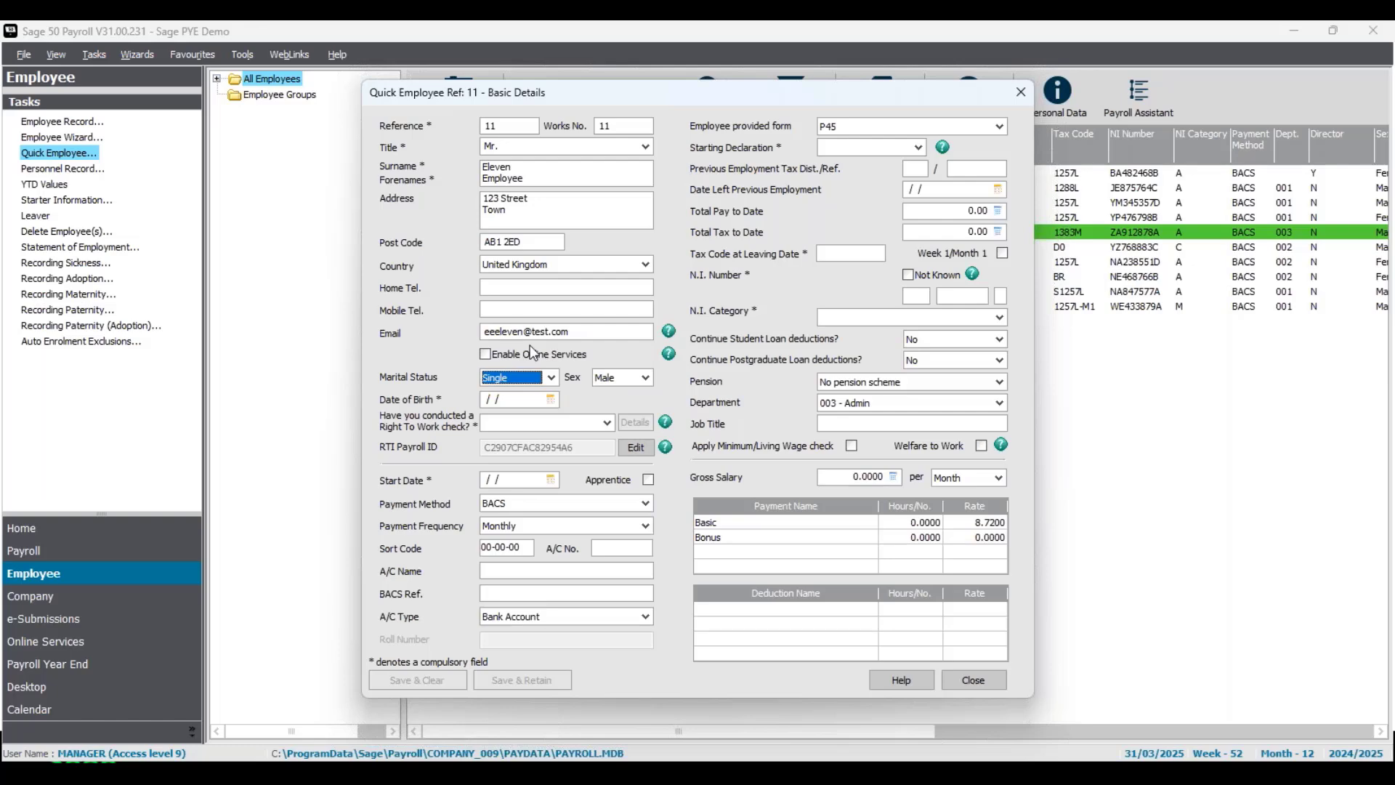
{"action": "left_click", "coordinate": [486, 356]}
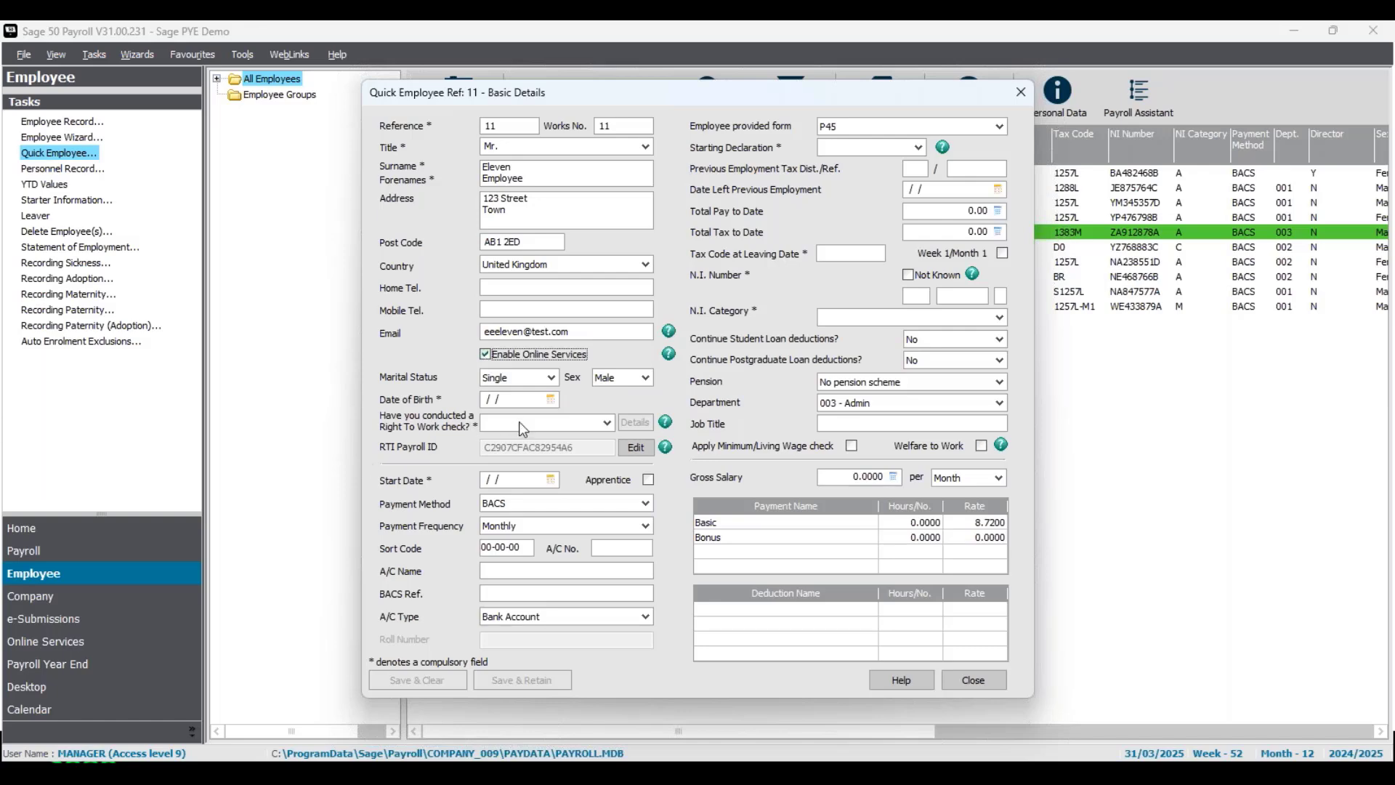
{"action": "left_click", "coordinate": [522, 402]}
{"action": "type", "text": "08081999"}
- Answer Yes to the right-to-work check, viewing UK Passport document details without saving
{"action": "left_click", "coordinate": [608, 423]}
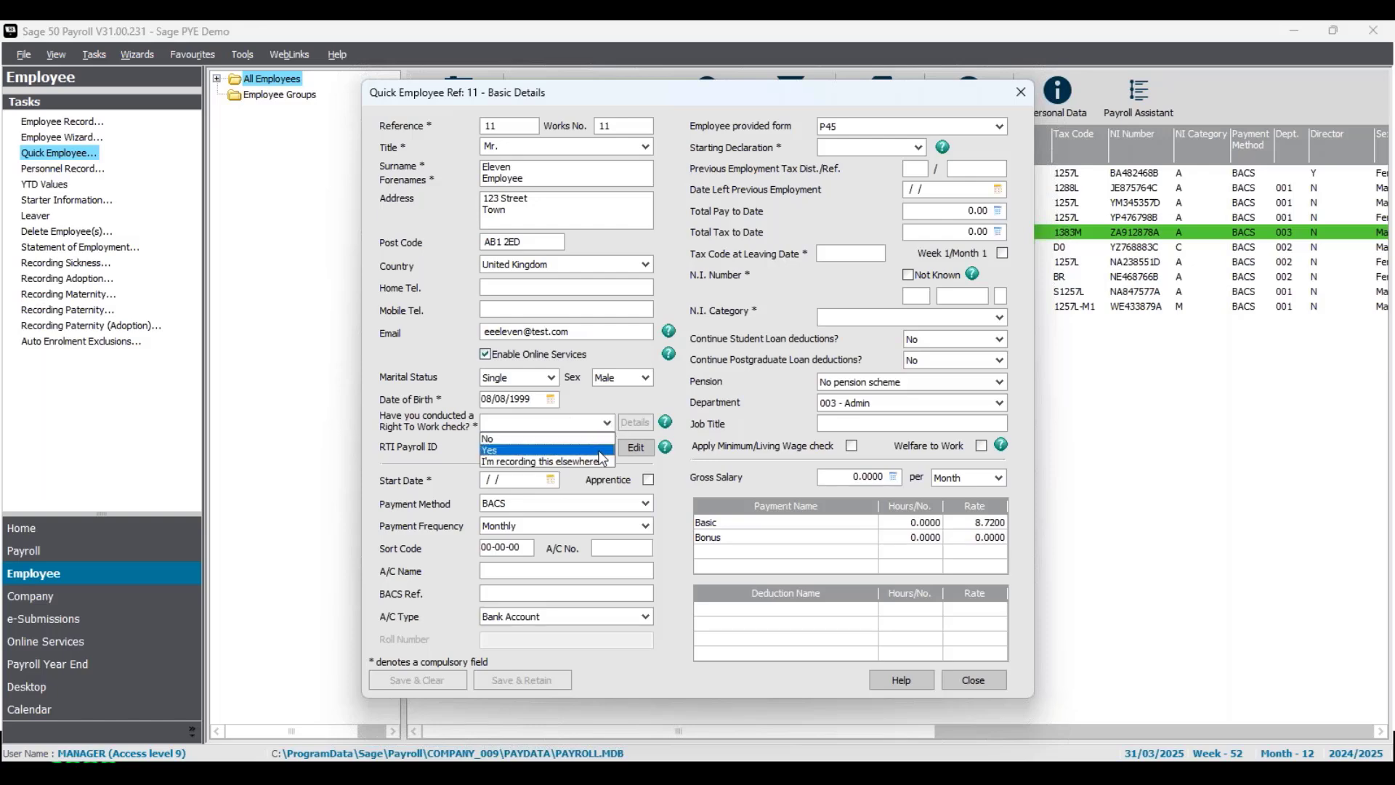
{"action": "left_click", "coordinate": [600, 449]}
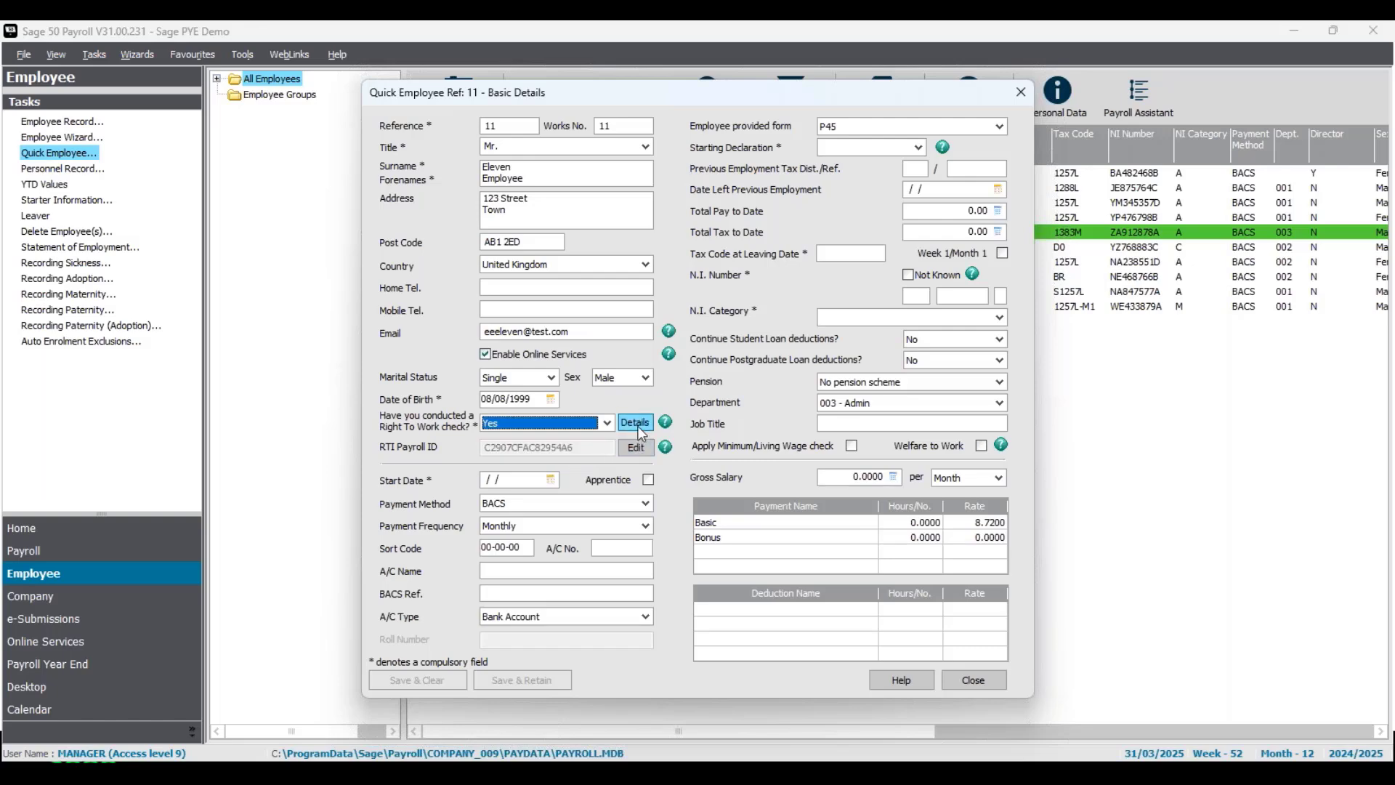
{"action": "left_click", "coordinate": [634, 423]}
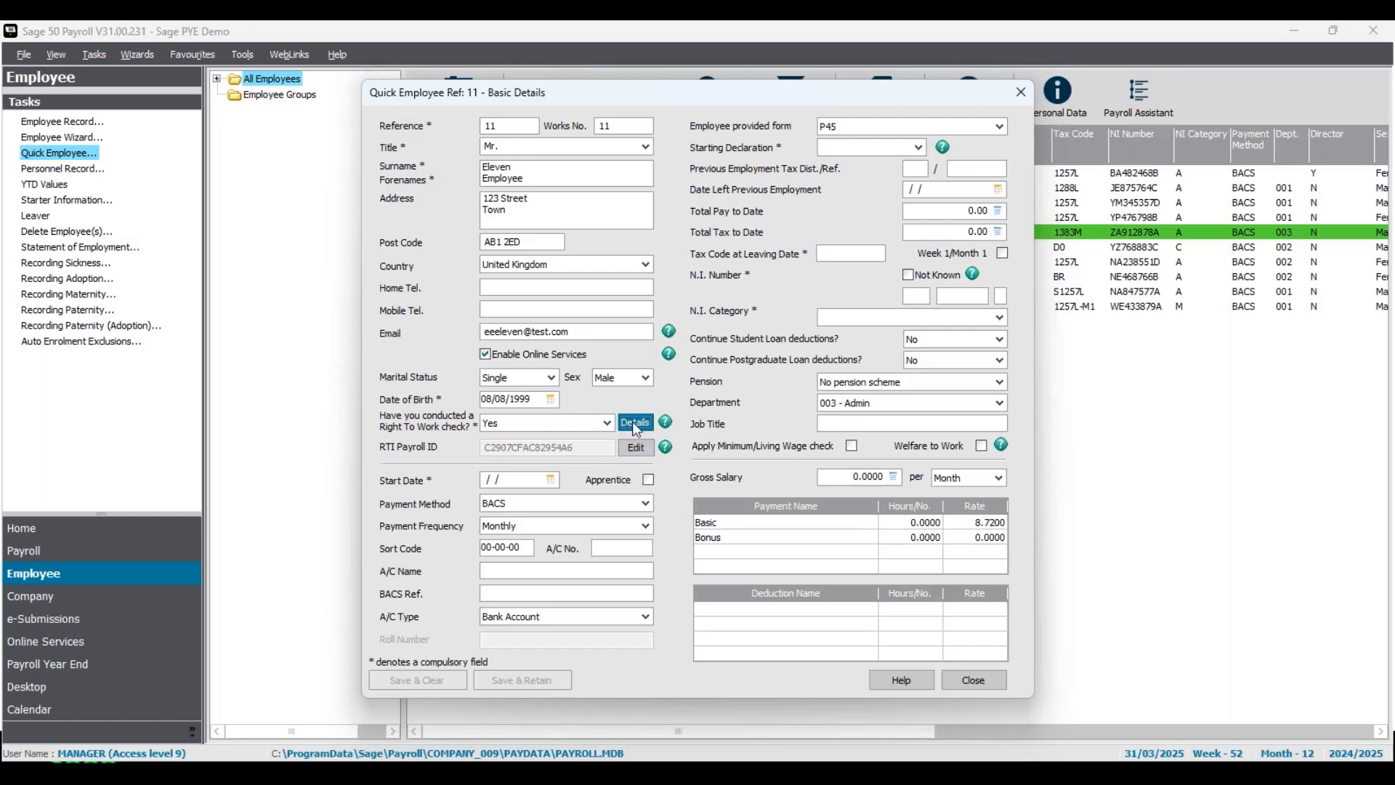
{"action": "left_click", "coordinate": [886, 390]}
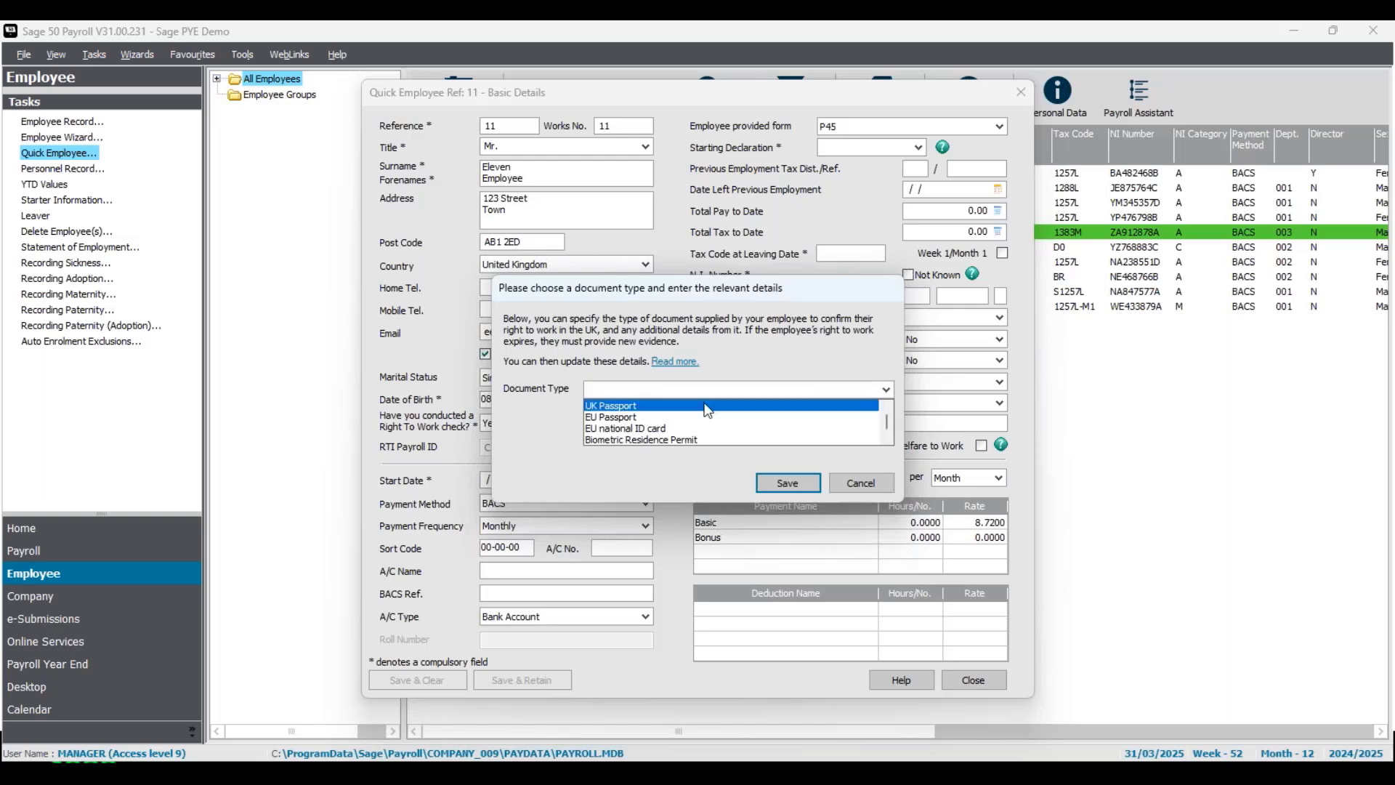
{"action": "left_click", "coordinate": [684, 407]}
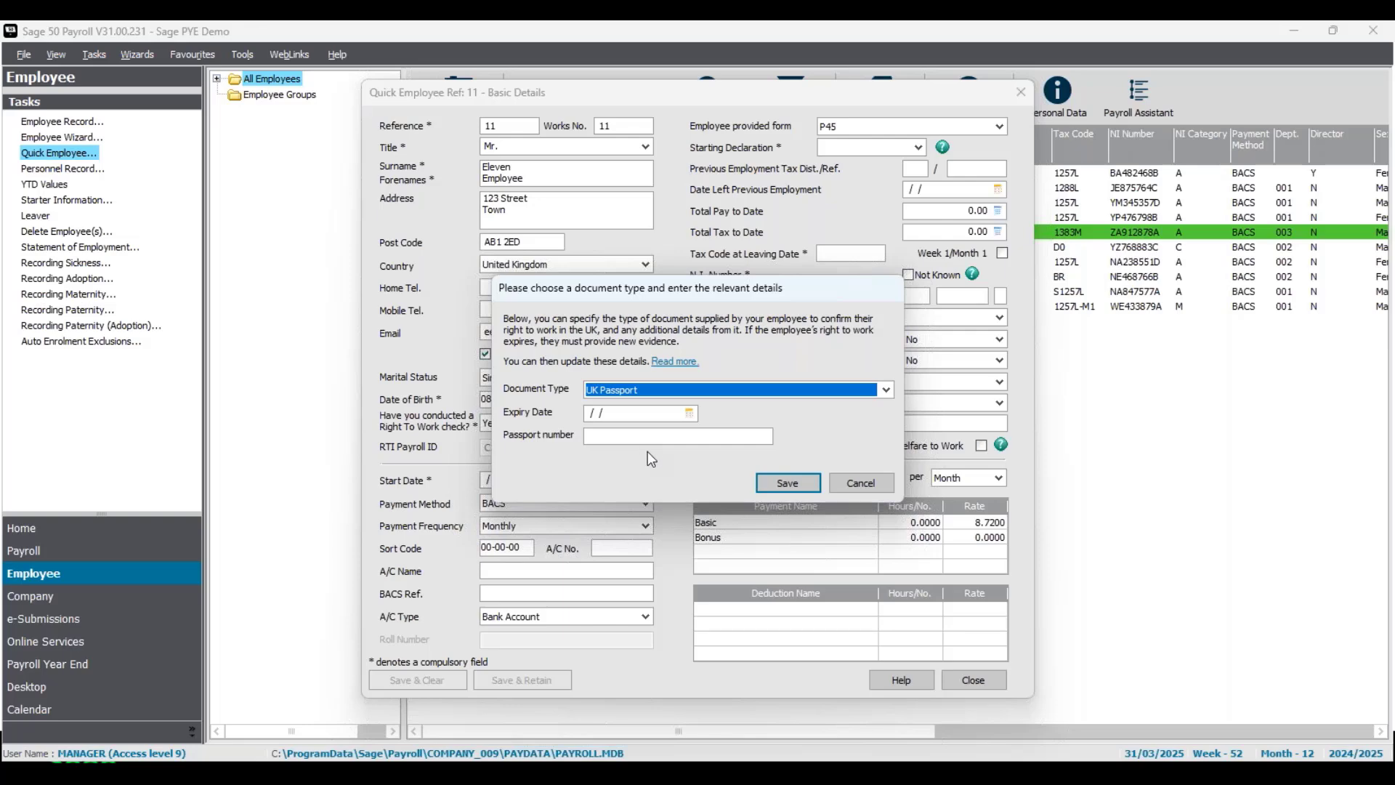
{"action": "left_click", "coordinate": [872, 489]}
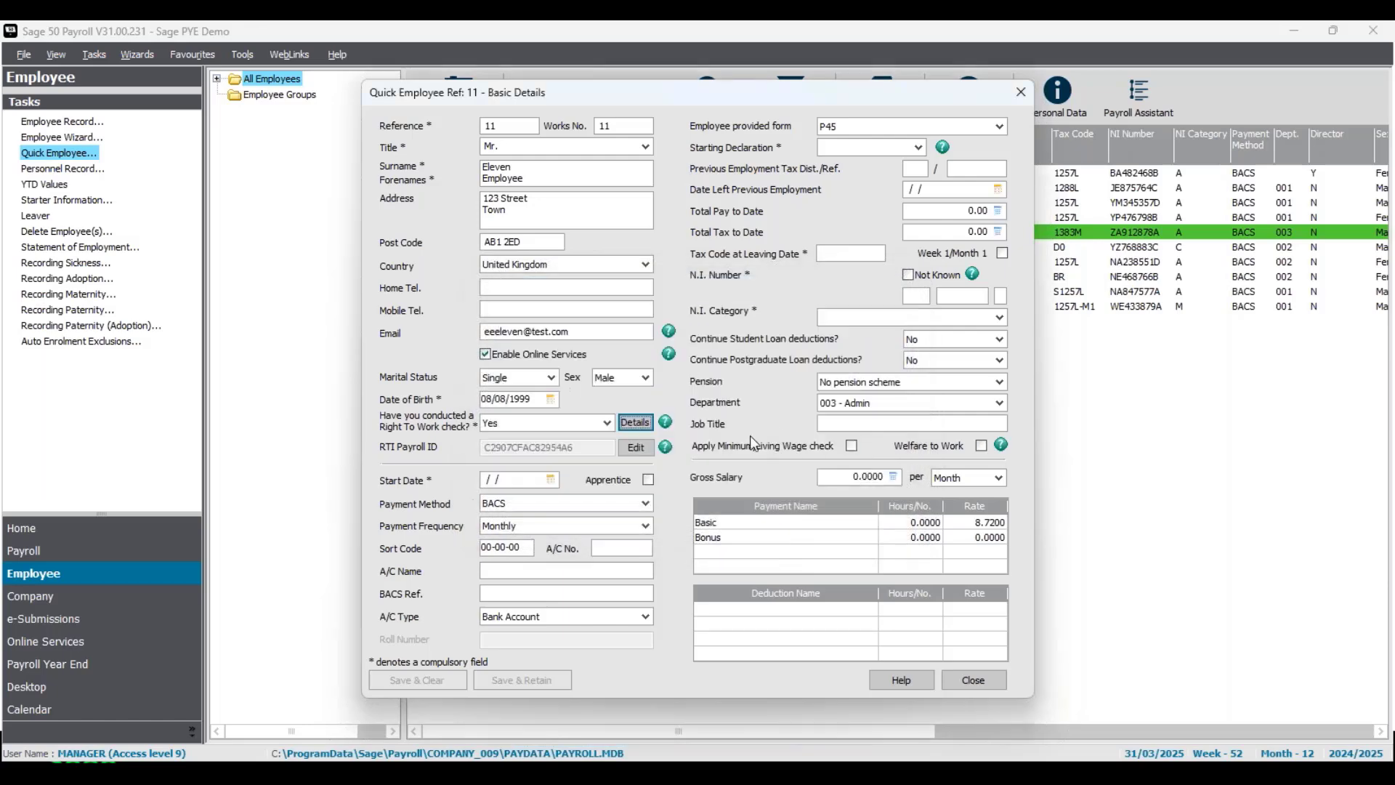
{"action": "left_click", "coordinate": [527, 479]}
- Set the start date to 14/03/2025 and mark a P45 as provided, reviewing its previous-pay fields
{"action": "type", "text": "14/03/2025"}
{"action": "left_click", "coordinate": [1000, 126]}
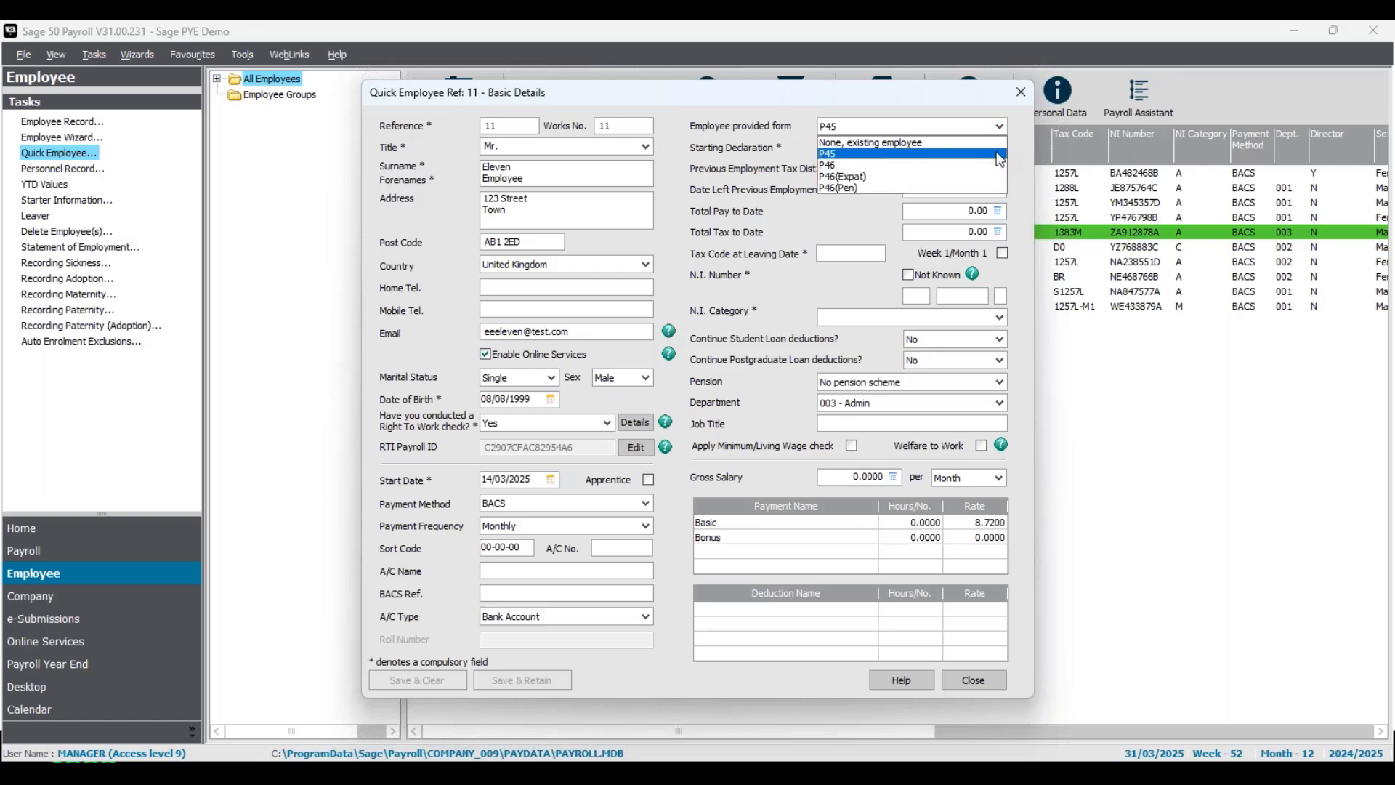
{"action": "left_click", "coordinate": [1000, 155]}
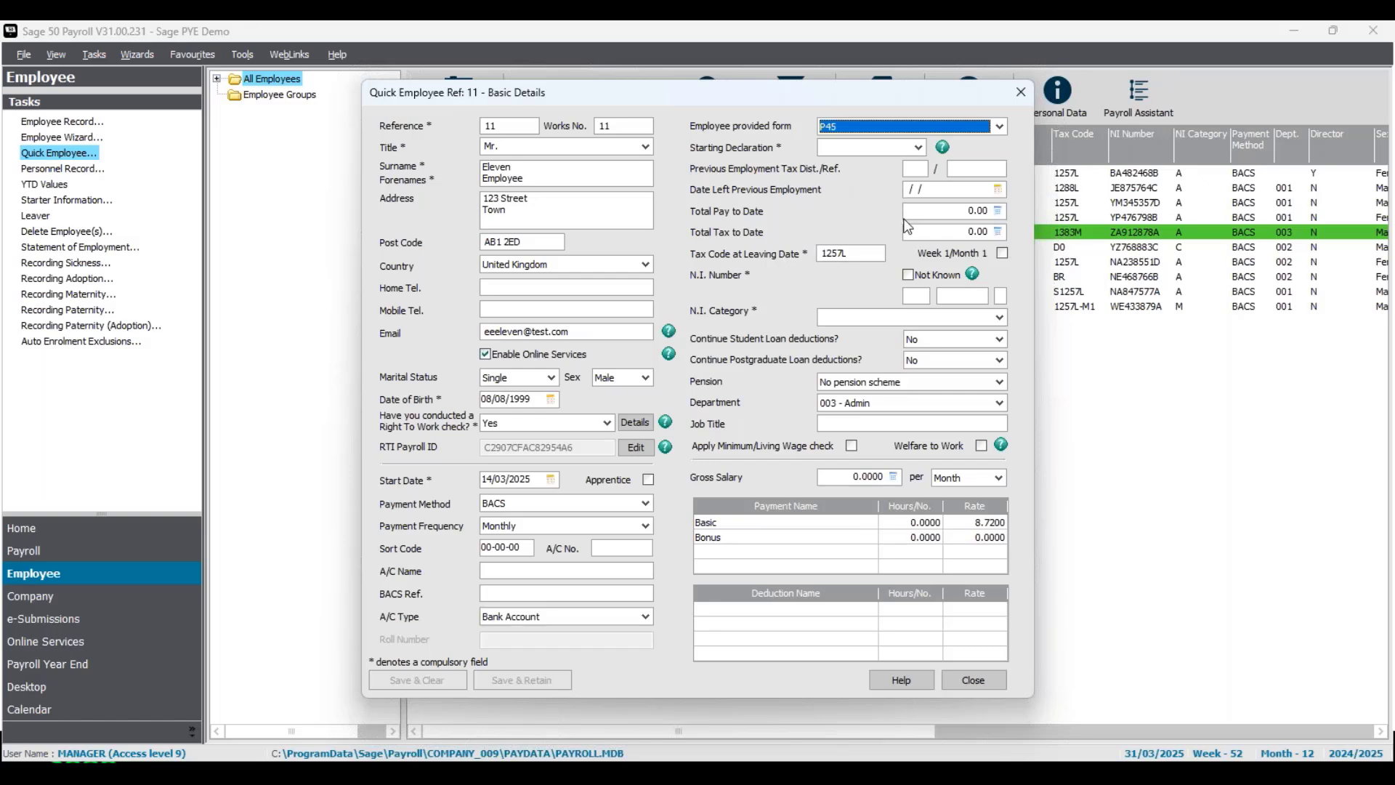
{"action": "left_click", "coordinate": [949, 189]}
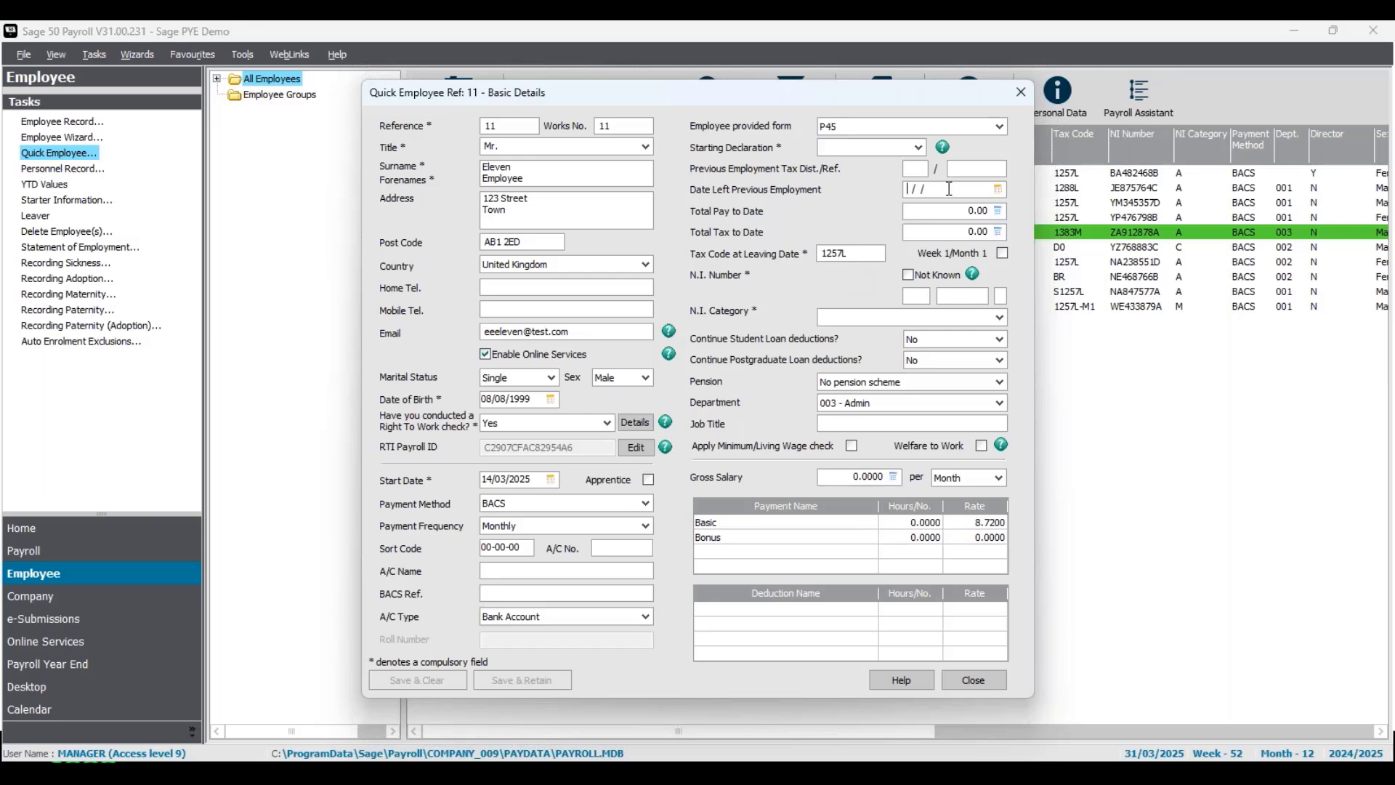
{"action": "left_click", "coordinate": [945, 211]}
{"action": "left_click", "coordinate": [944, 231]}
- Change the starter form to P46 with Starting Declaration Statement B and enter the employee's NI number
{"action": "left_click", "coordinate": [919, 149]}
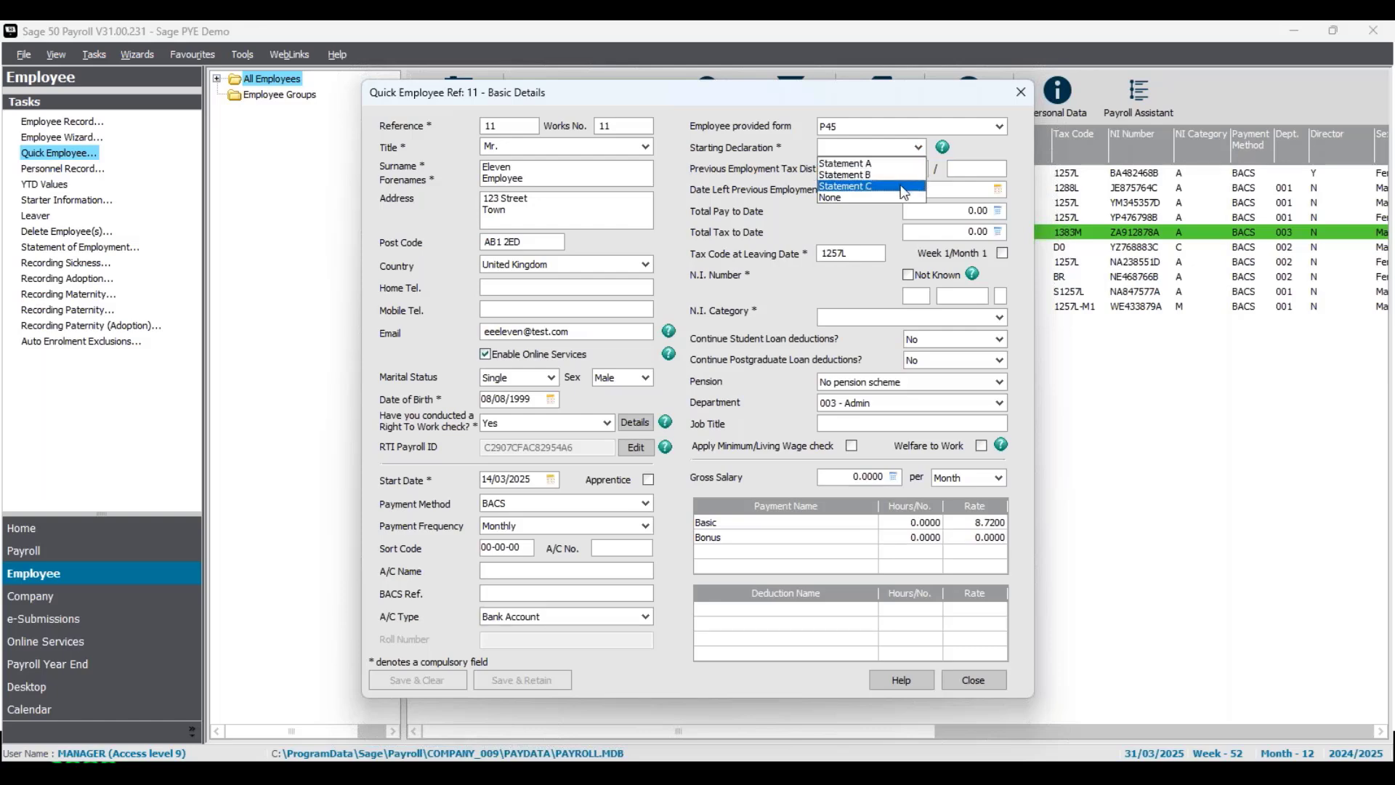
{"action": "left_click", "coordinate": [982, 155]}
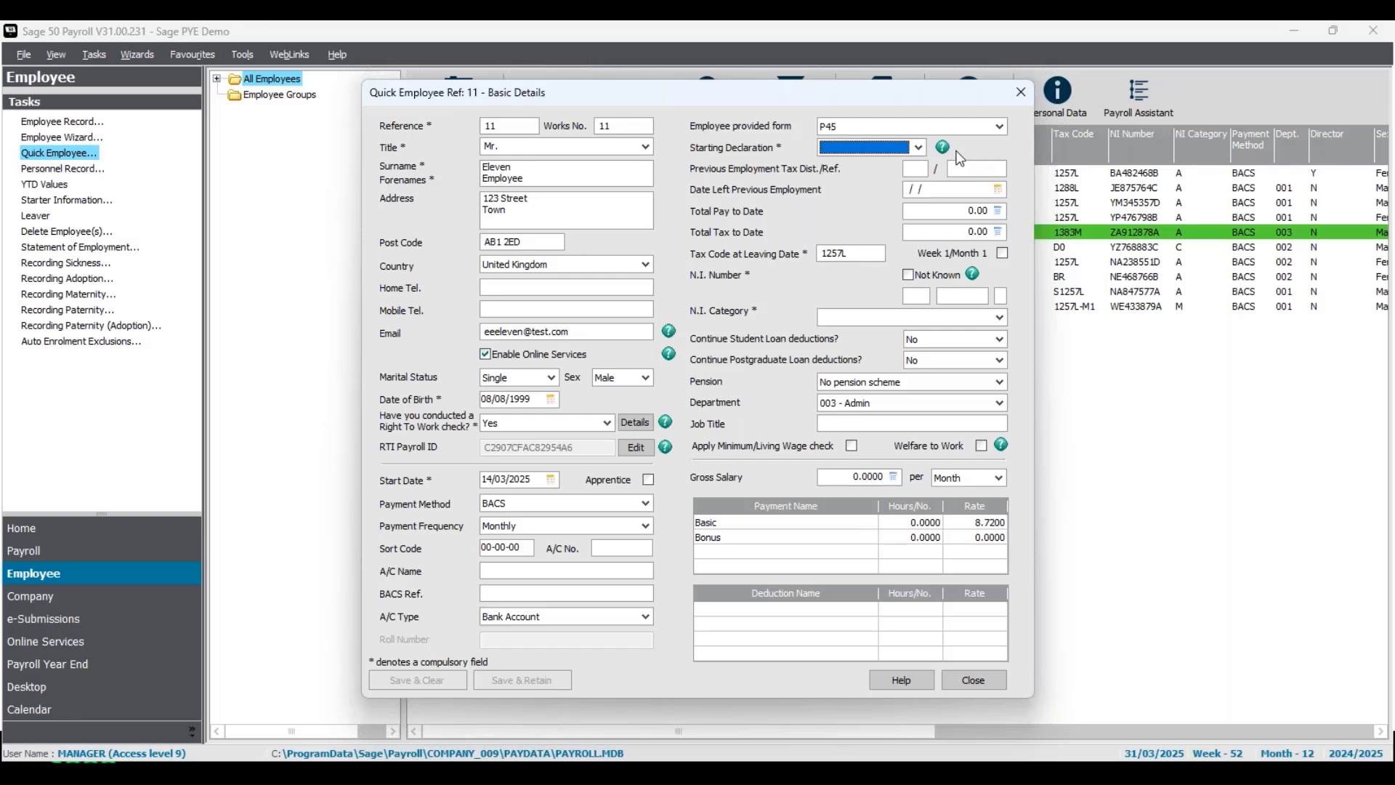
{"action": "left_click", "coordinate": [1001, 129]}
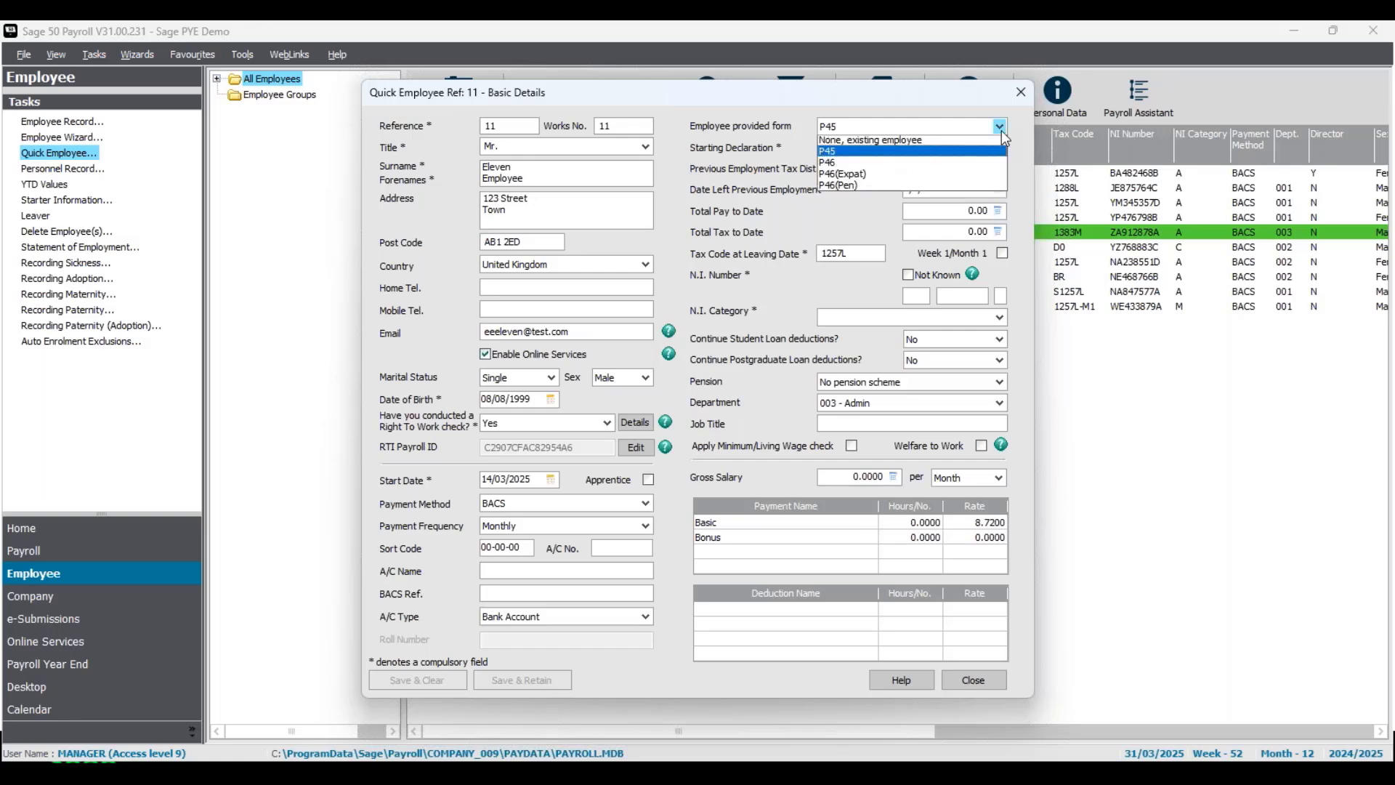
{"action": "left_click", "coordinate": [947, 166]}
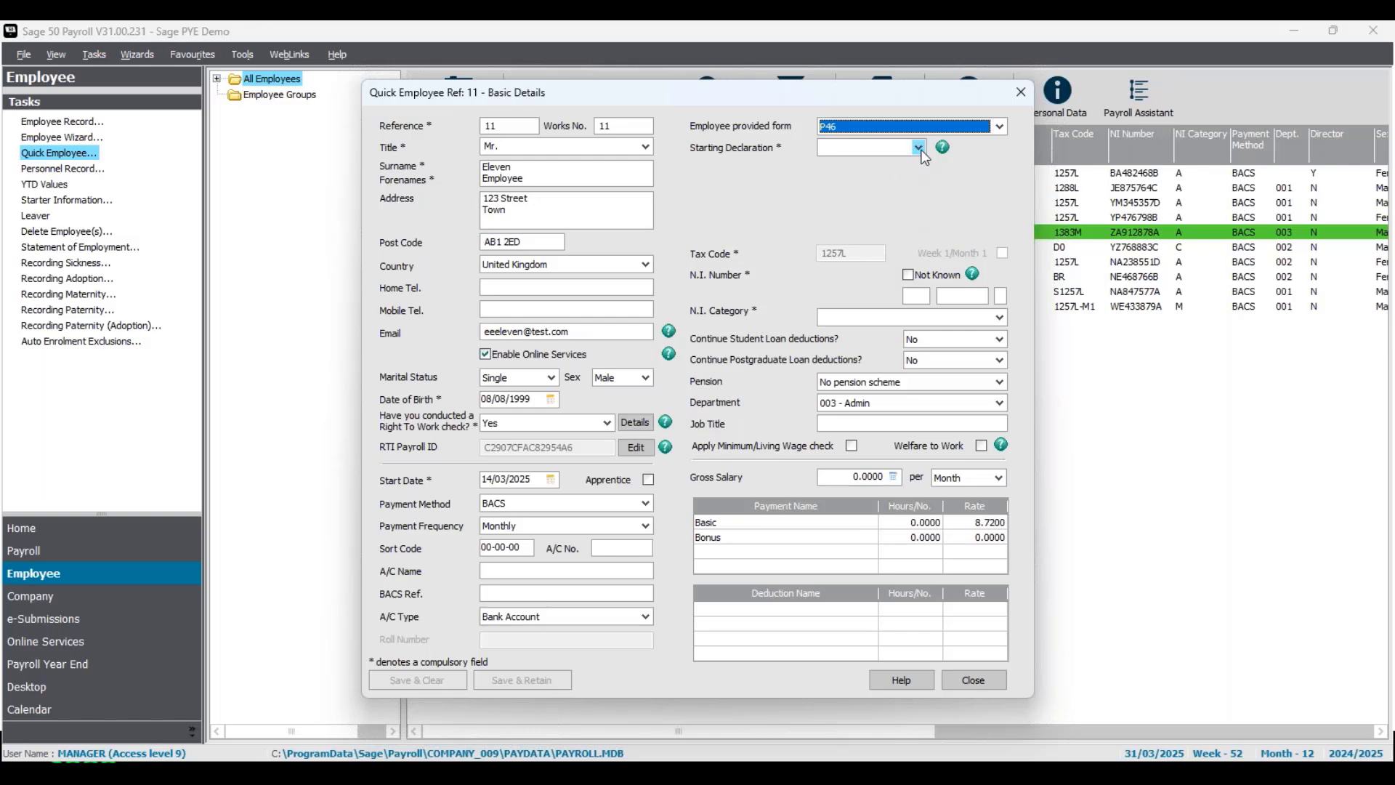
{"action": "left_click", "coordinate": [920, 149]}
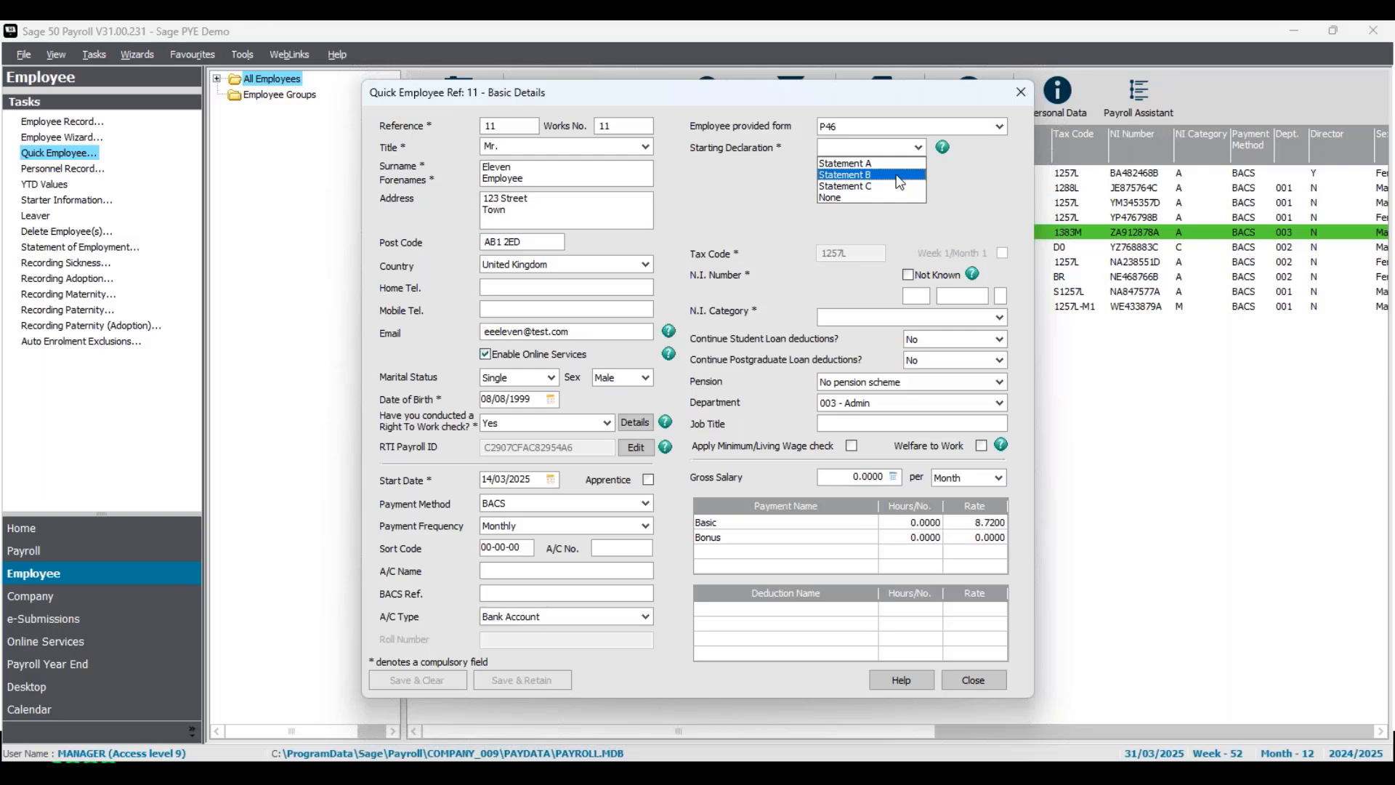
{"action": "left_click", "coordinate": [899, 176]}
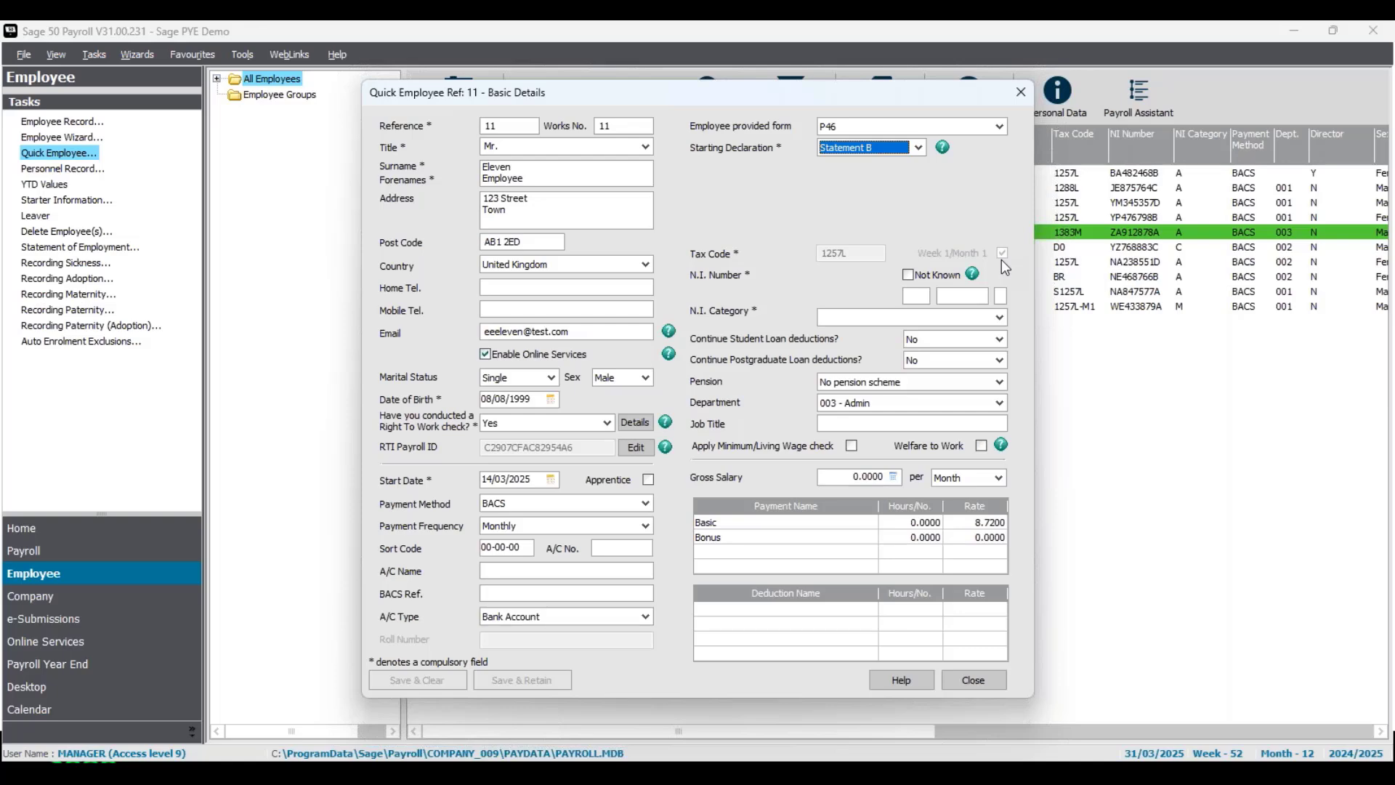
{"action": "left_click", "coordinate": [924, 296]}
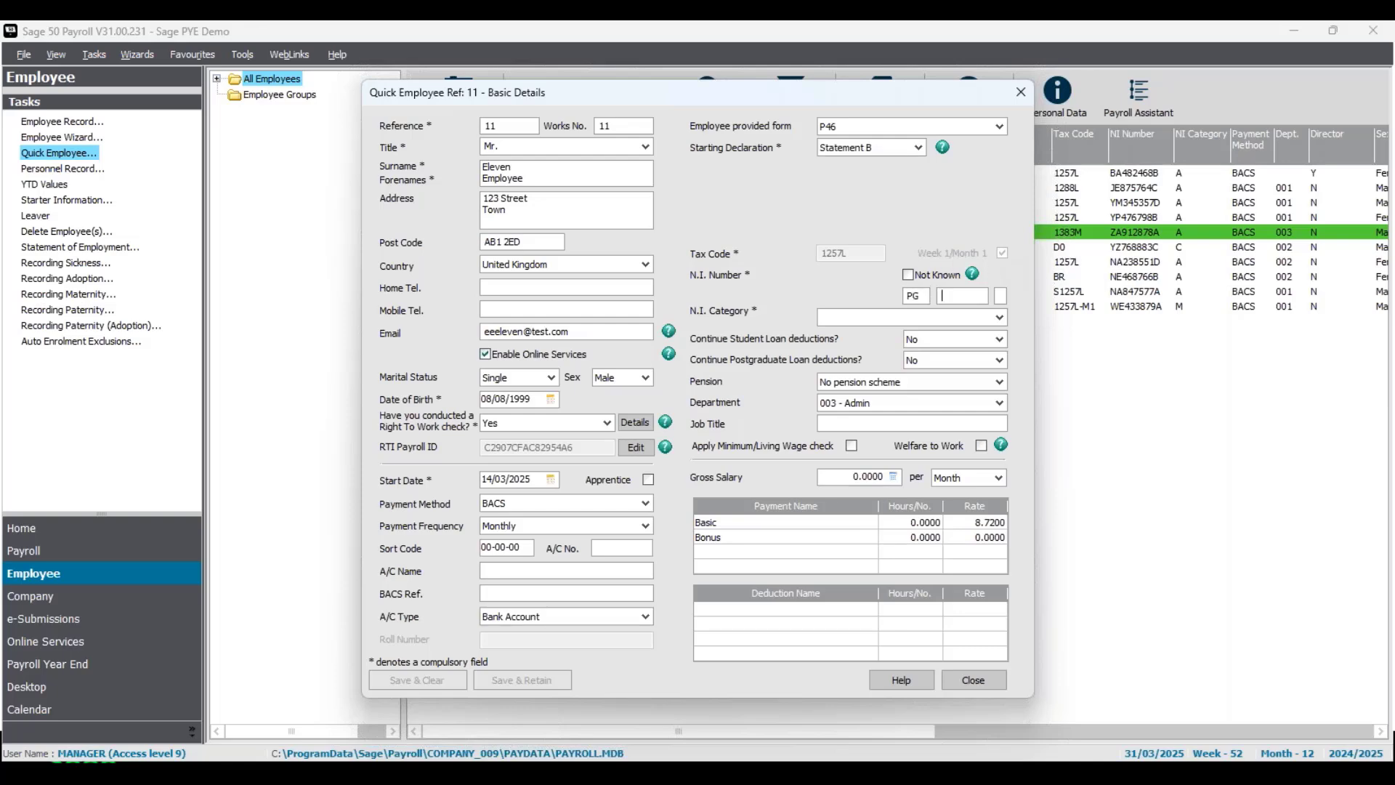
- Set the NI category to A - Standard Rate Contributions
{"action": "left_click", "coordinate": [1000, 320]}
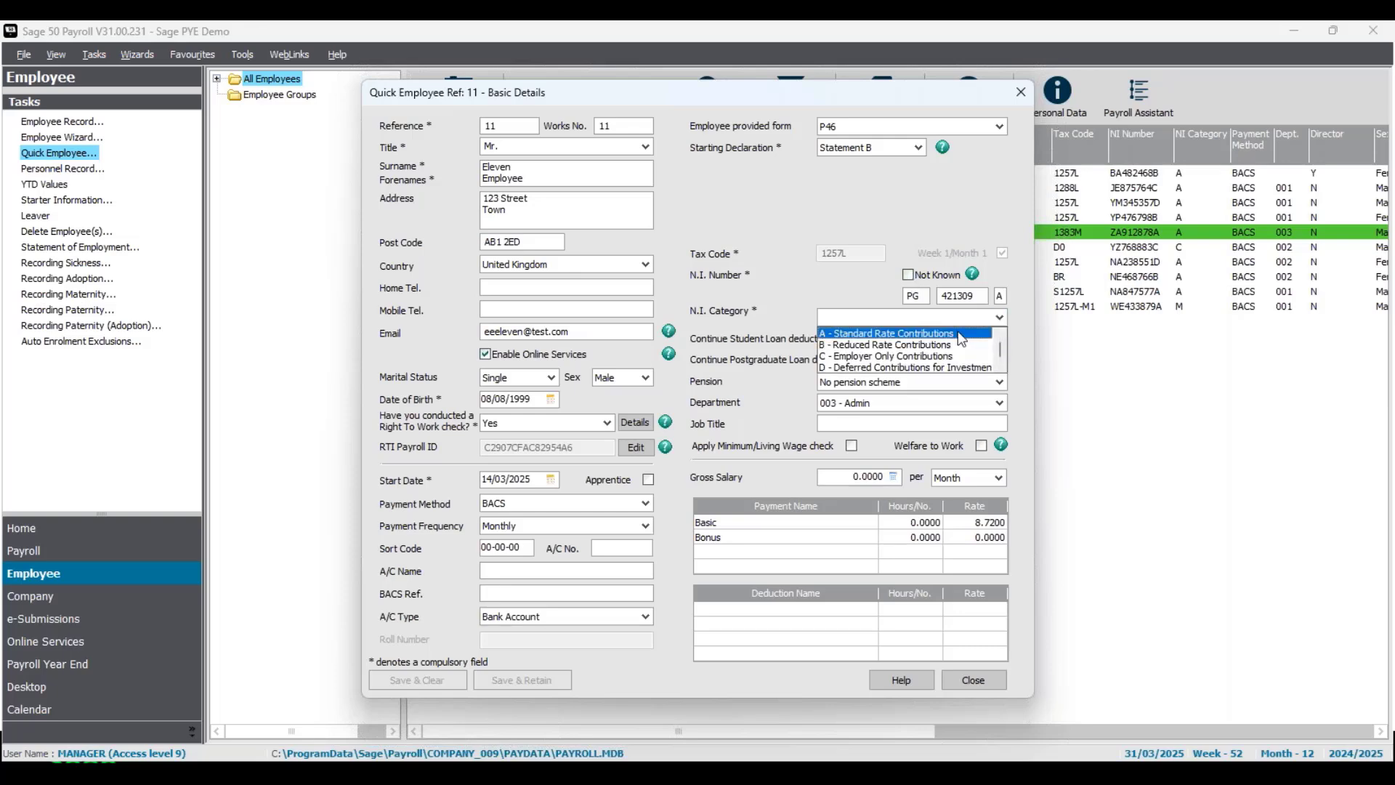
{"action": "left_click", "coordinate": [949, 334]}
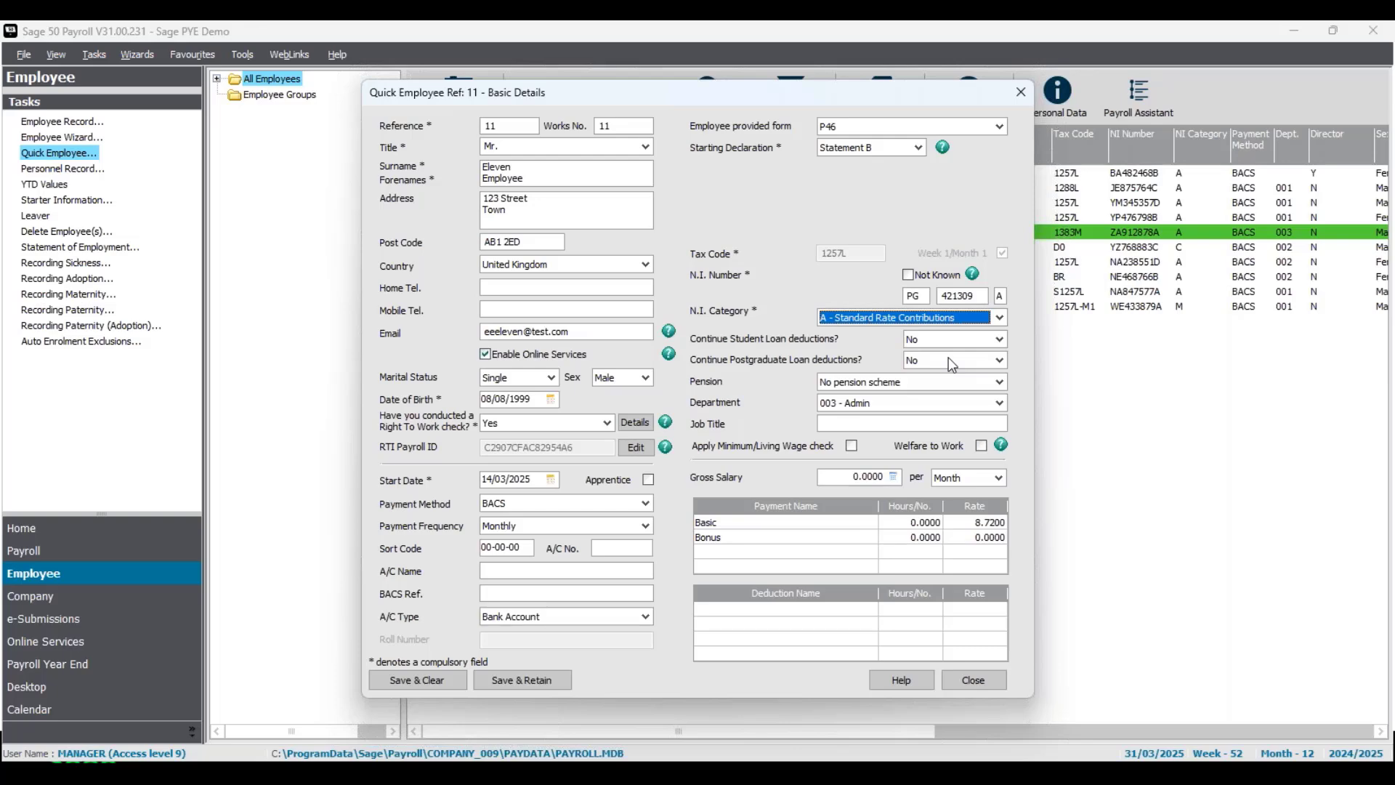
{"action": "scroll", "coordinate": [952, 365], "scroll_direction": "down", "scroll_amount": 1}
{"action": "scroll", "coordinate": [952, 363], "scroll_direction": "up", "scroll_amount": 1}
- Keep No pension scheme and set the gross salary to 30000 per Year
{"action": "left_click", "coordinate": [1000, 383]}
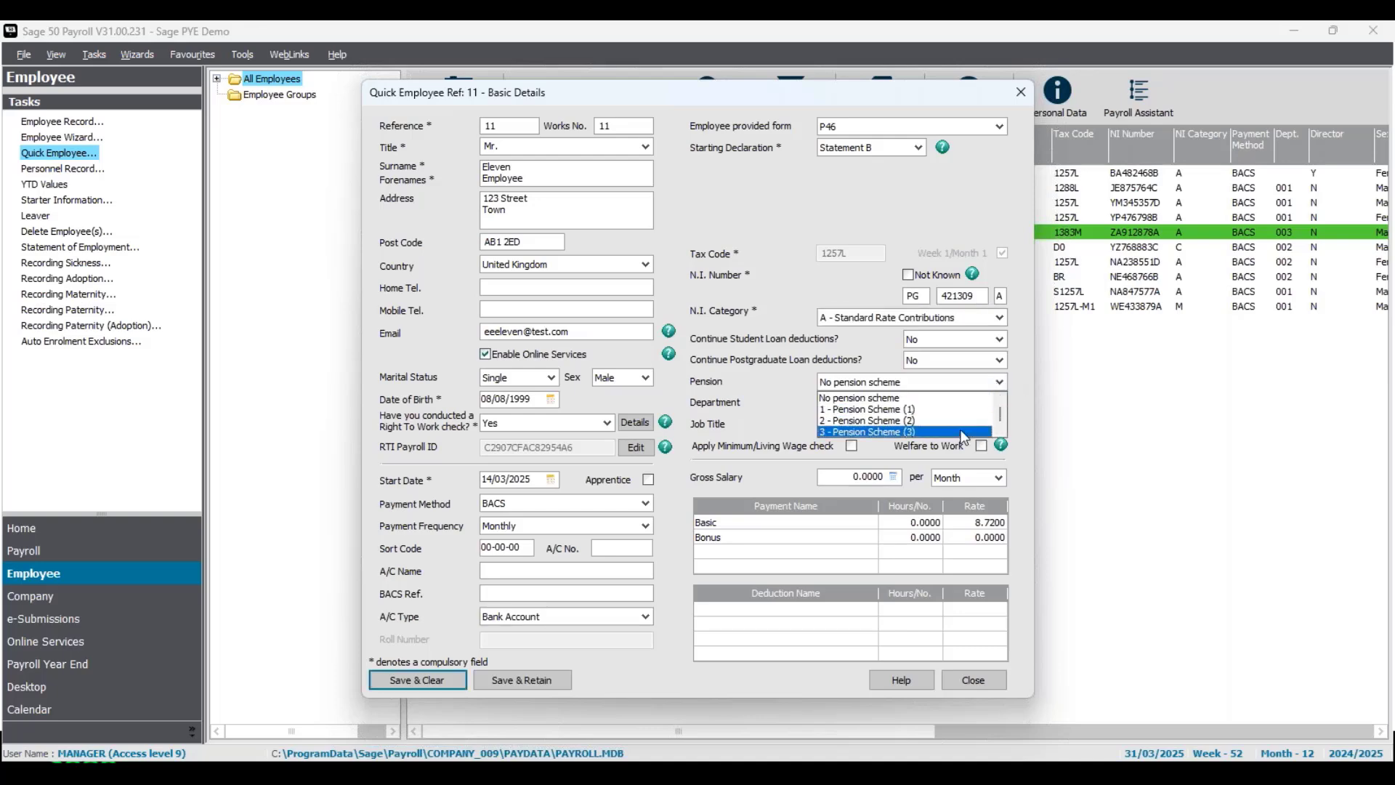
{"action": "key", "text": "Up"}
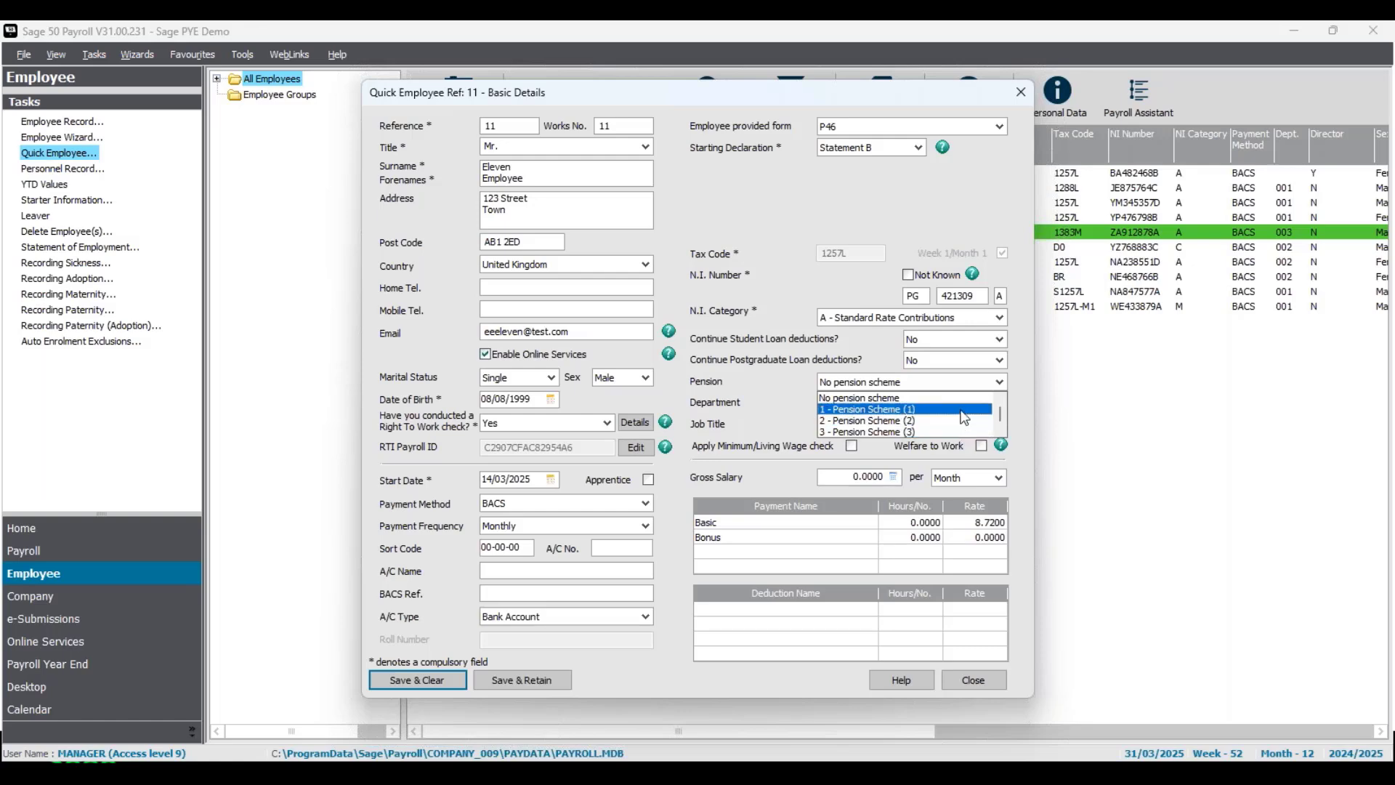
{"action": "left_click", "coordinate": [1017, 395]}
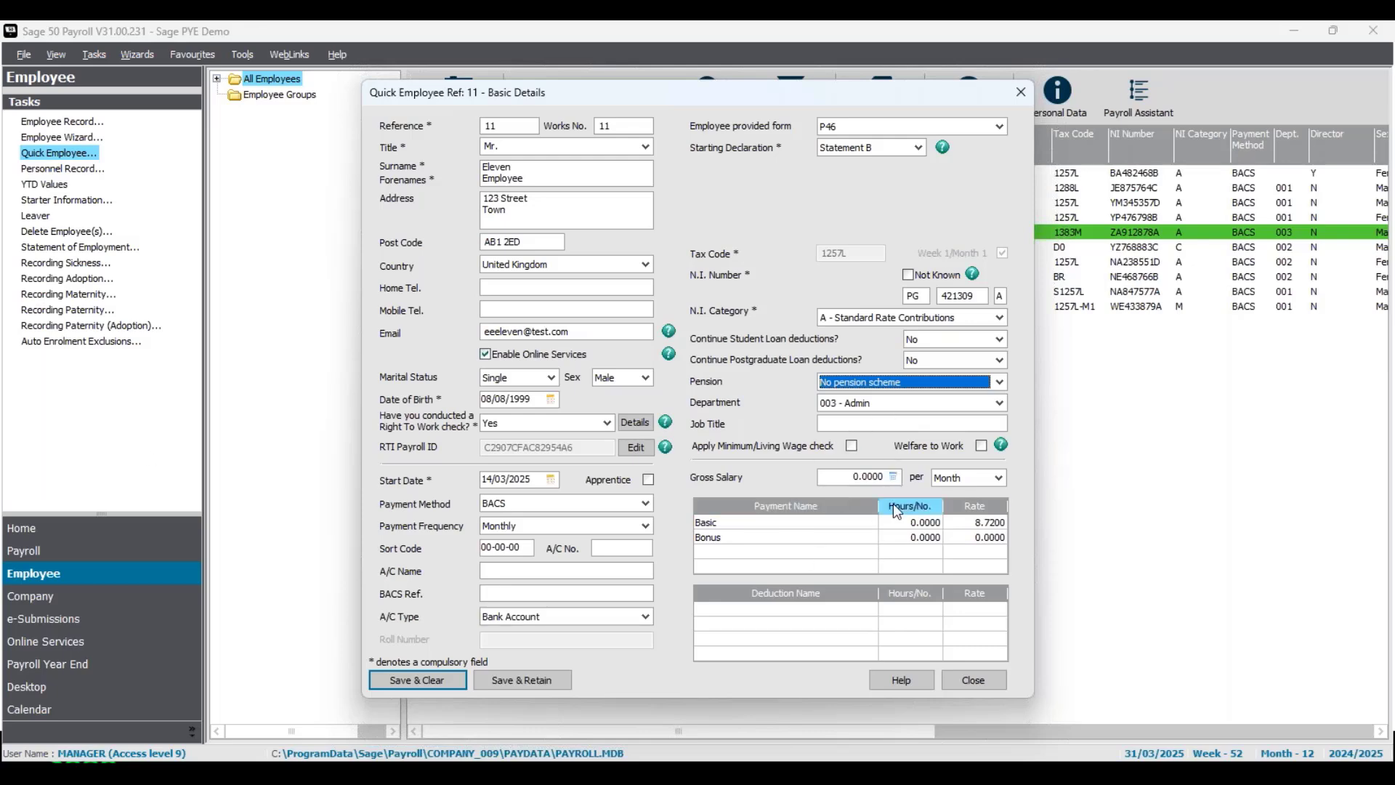
{"action": "left_click", "coordinate": [836, 425]}
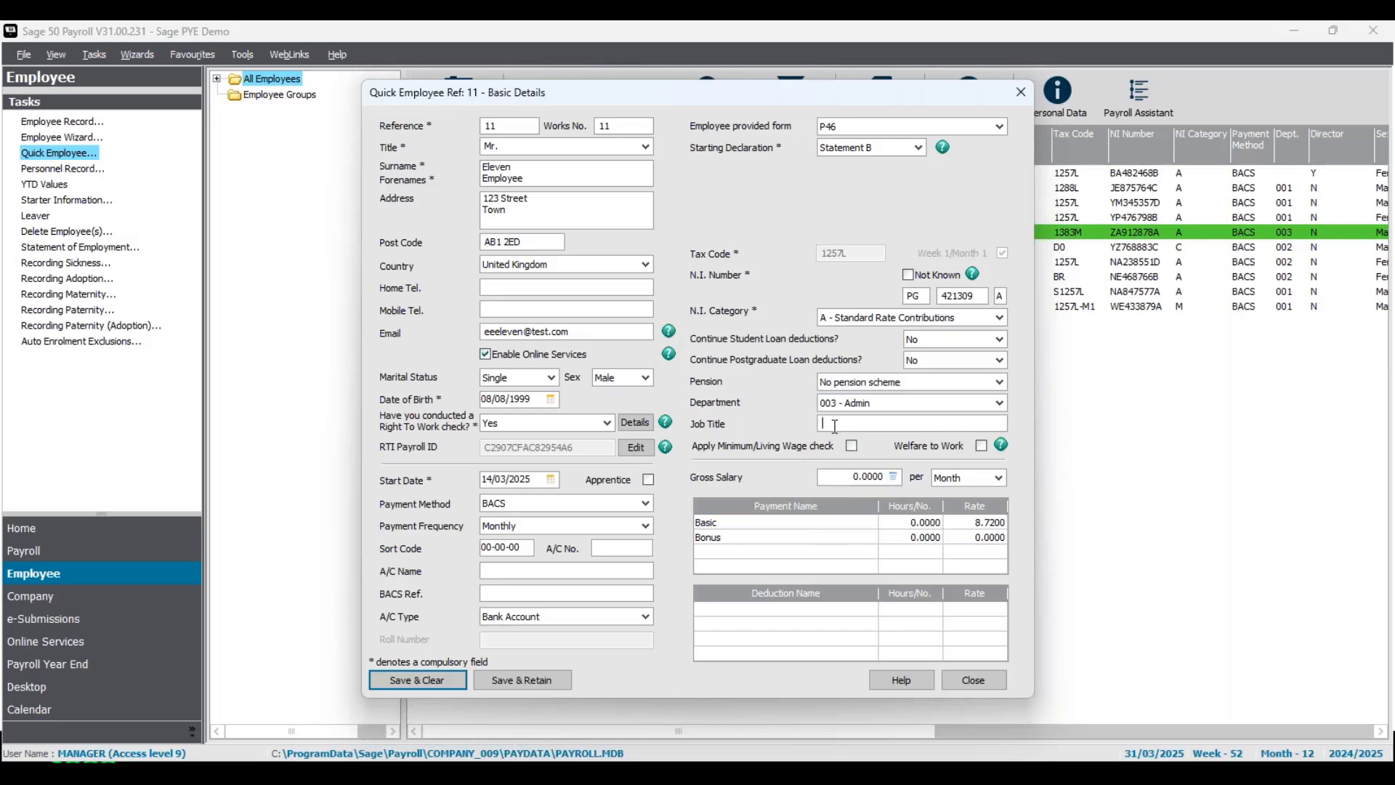
{"action": "left_click", "coordinate": [856, 479]}
{"action": "left_click_drag", "start_coordinate": [860, 477], "coordinate": [806, 478]}
{"action": "type", "text": "30000"}
{"action": "left_click", "coordinate": [996, 479]}
{"action": "left_click", "coordinate": [969, 534]}
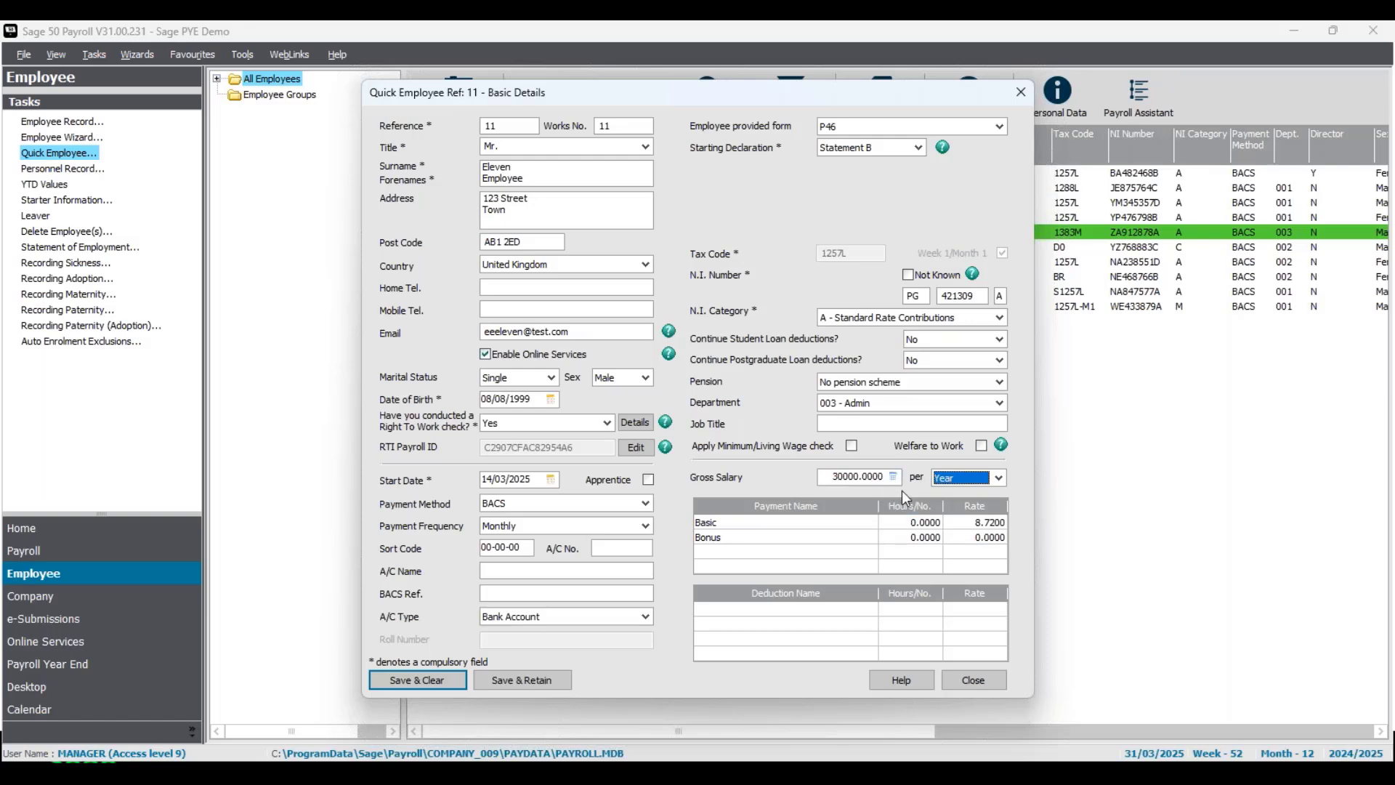
{"action": "left_click", "coordinate": [852, 554]}
{"action": "left_click", "coordinate": [871, 552]}
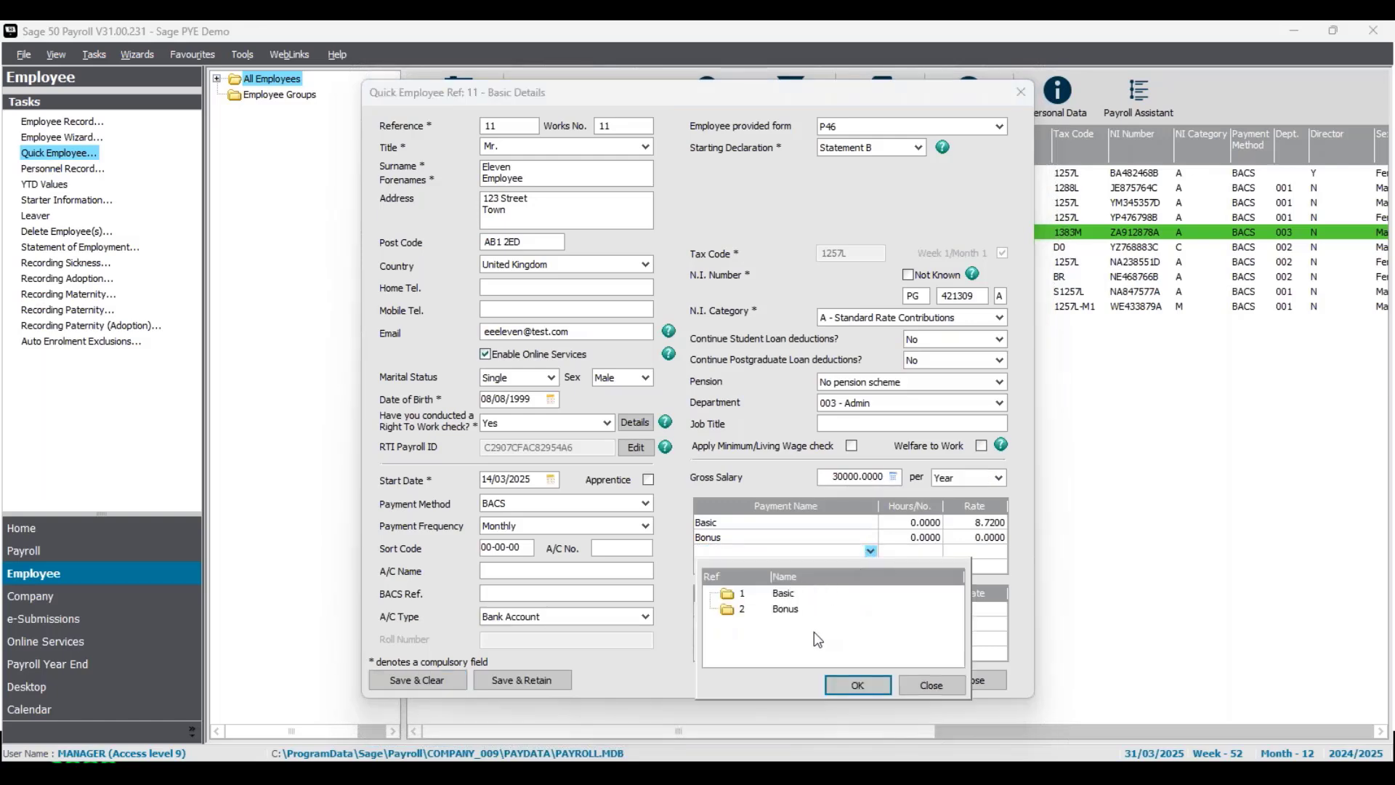
{"action": "left_click", "coordinate": [936, 691]}
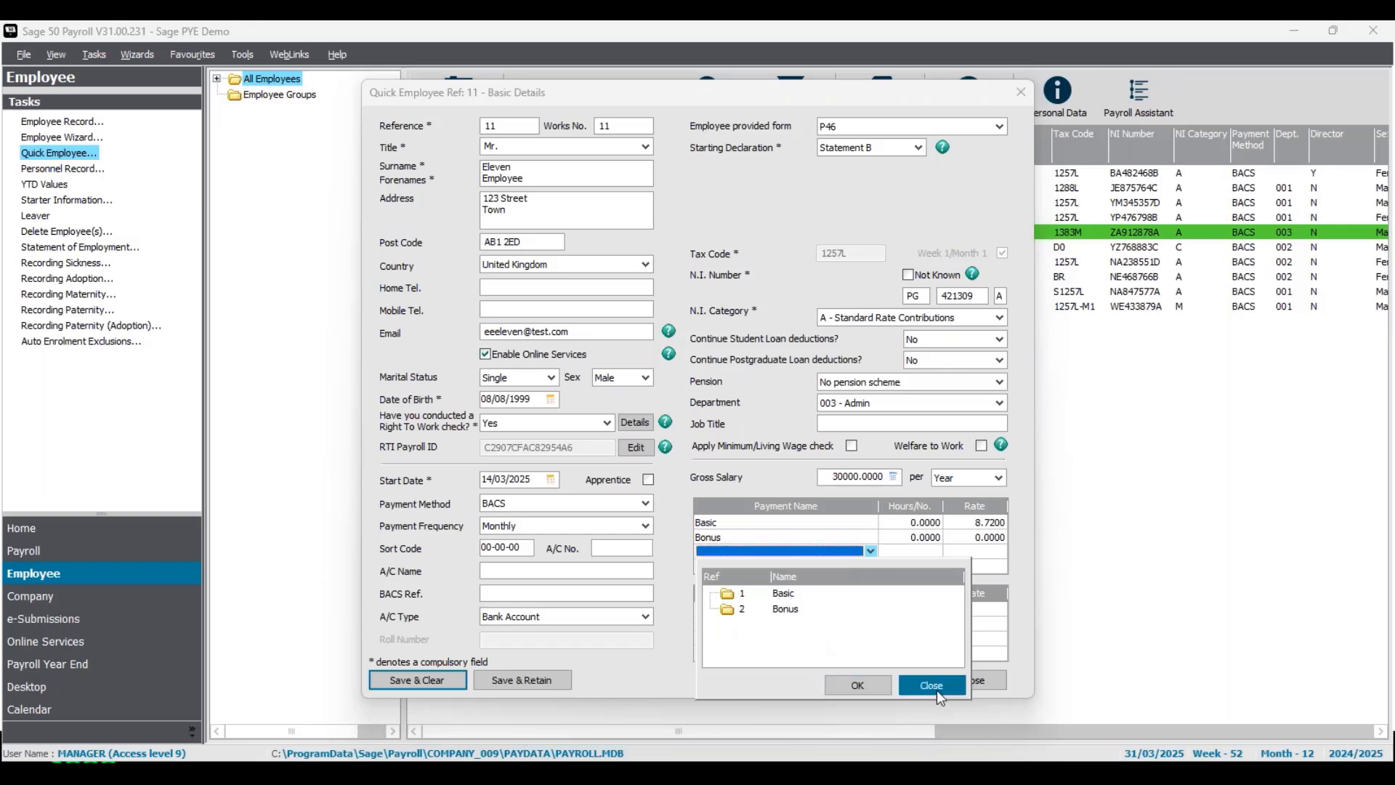
{"action": "left_click", "coordinate": [840, 609]}
{"action": "left_click", "coordinate": [871, 609]}
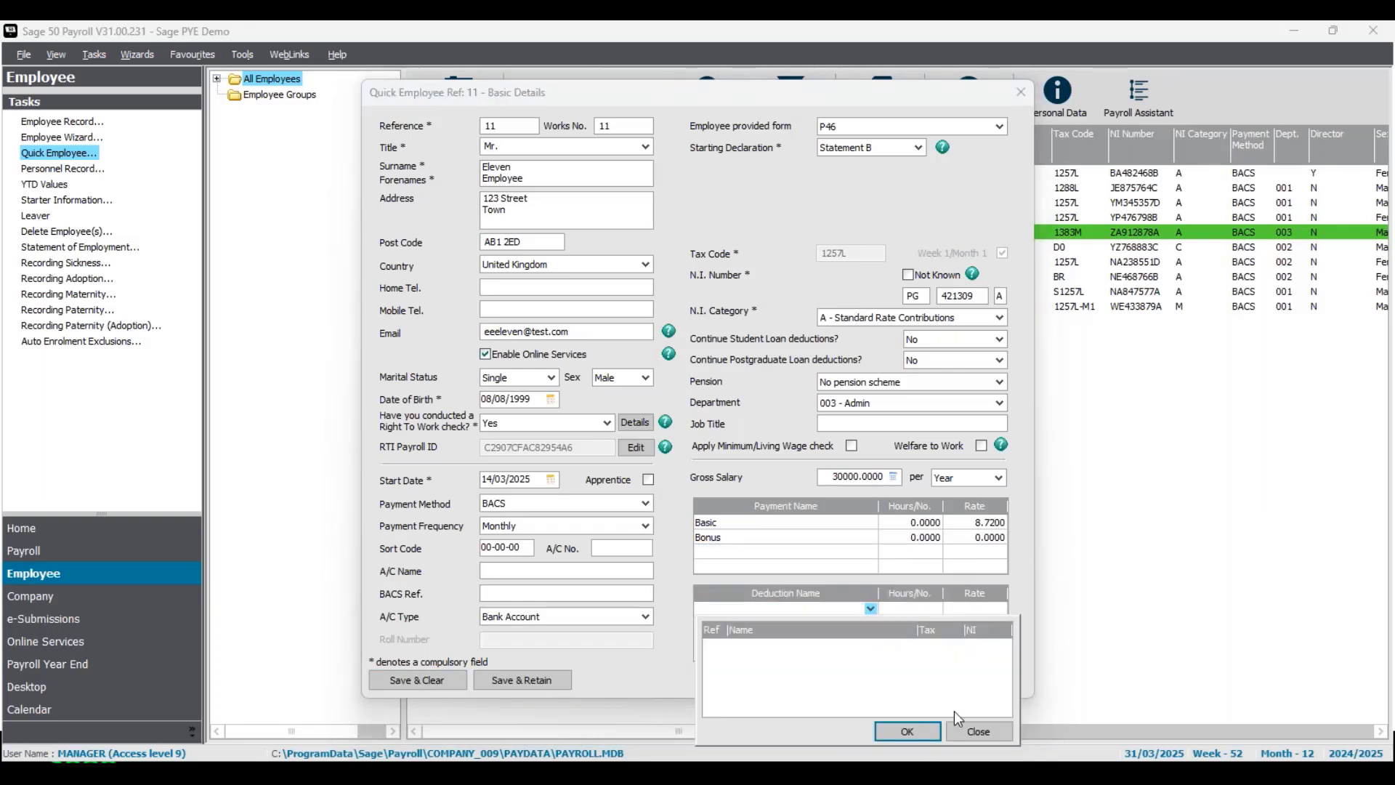
{"action": "left_click", "coordinate": [980, 728]}
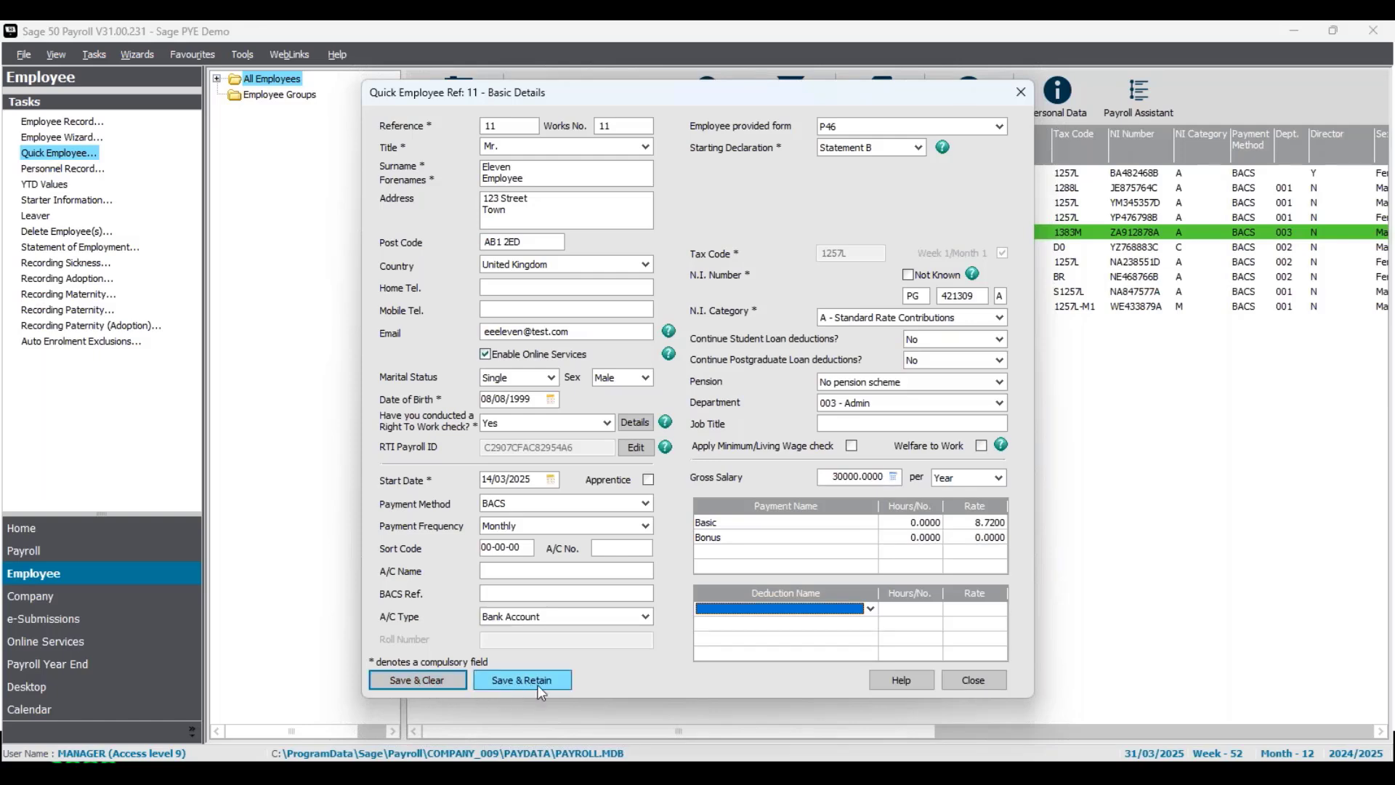
- Save employee 11 despite the missing bank details warning, close the form and select the new row
{"action": "left_click", "coordinate": [430, 679]}
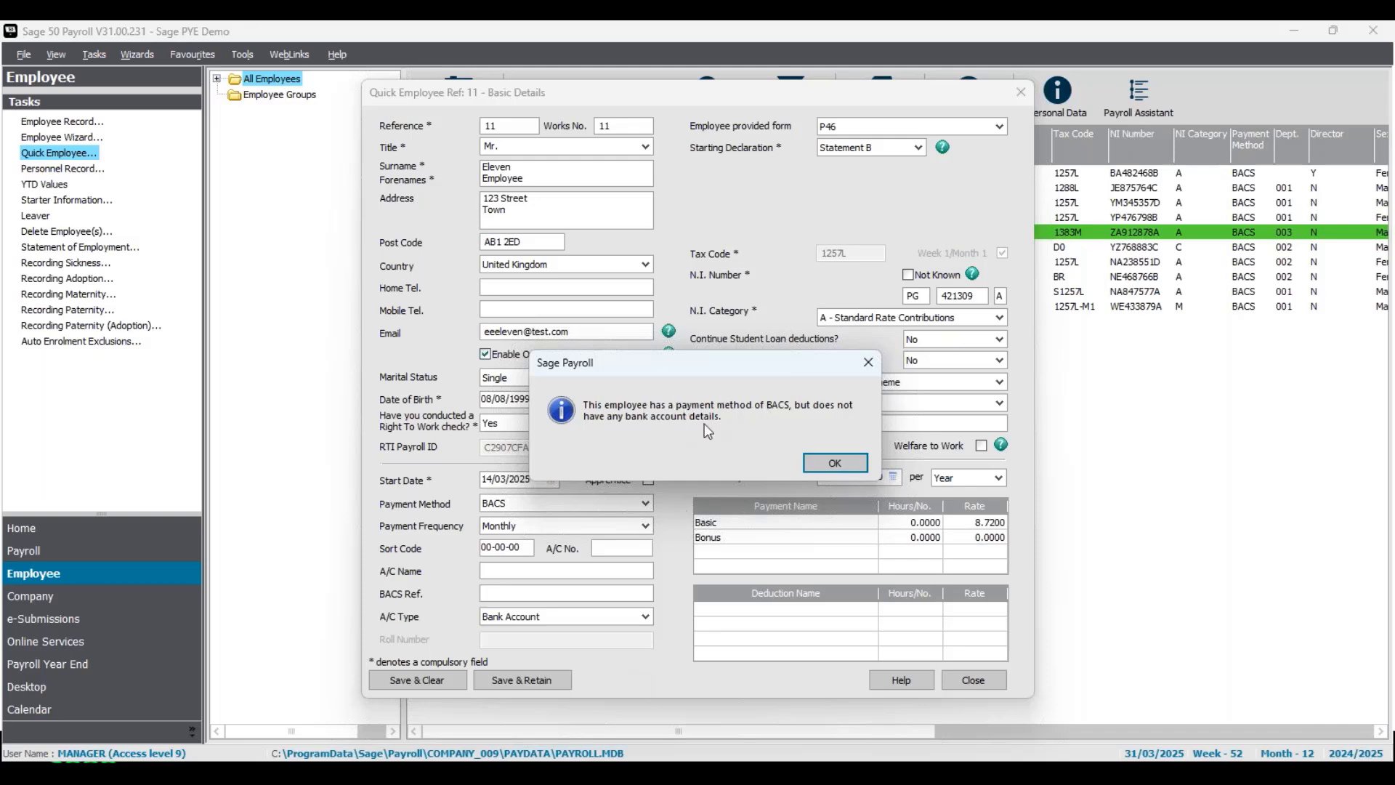
{"action": "left_click", "coordinate": [836, 462]}
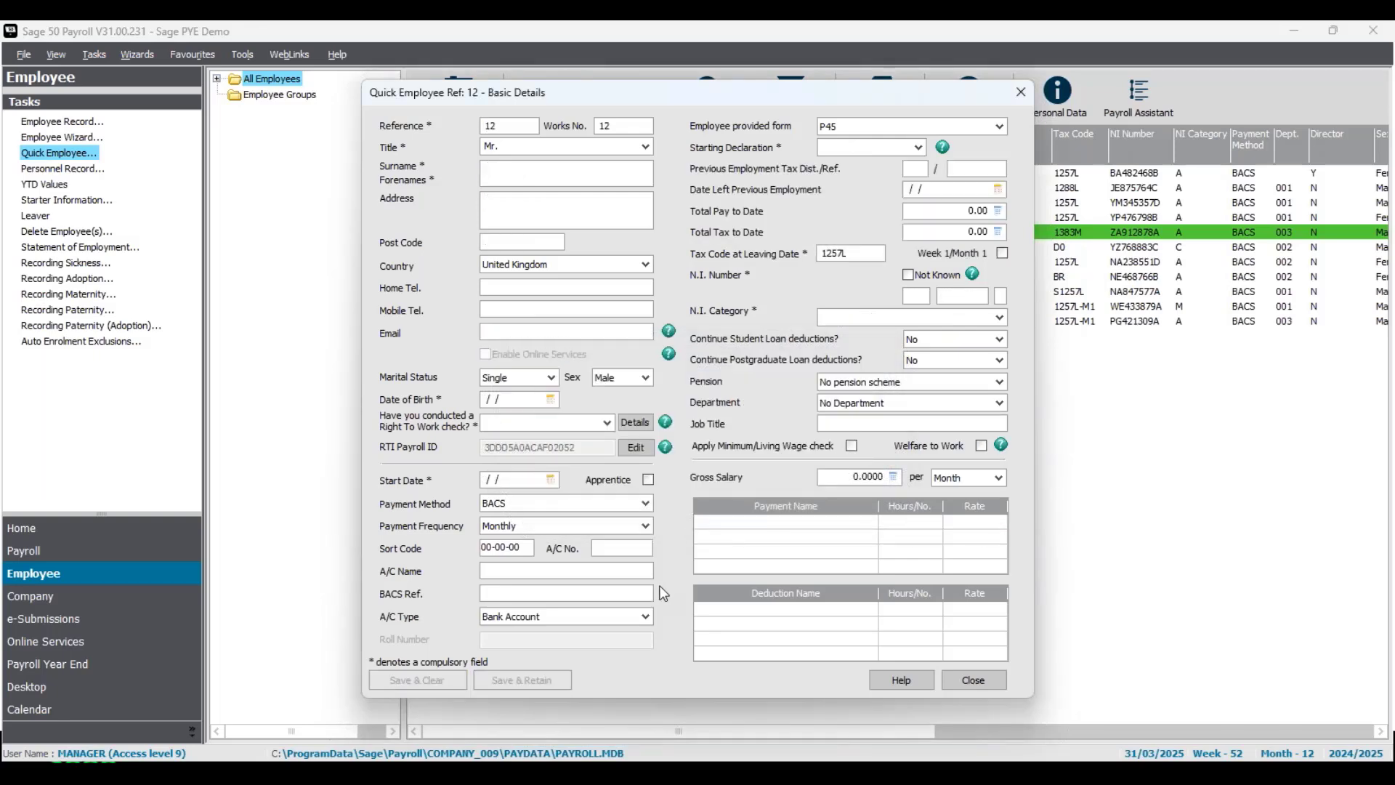
{"action": "left_click", "coordinate": [992, 681]}
{"action": "left_click", "coordinate": [671, 326]}
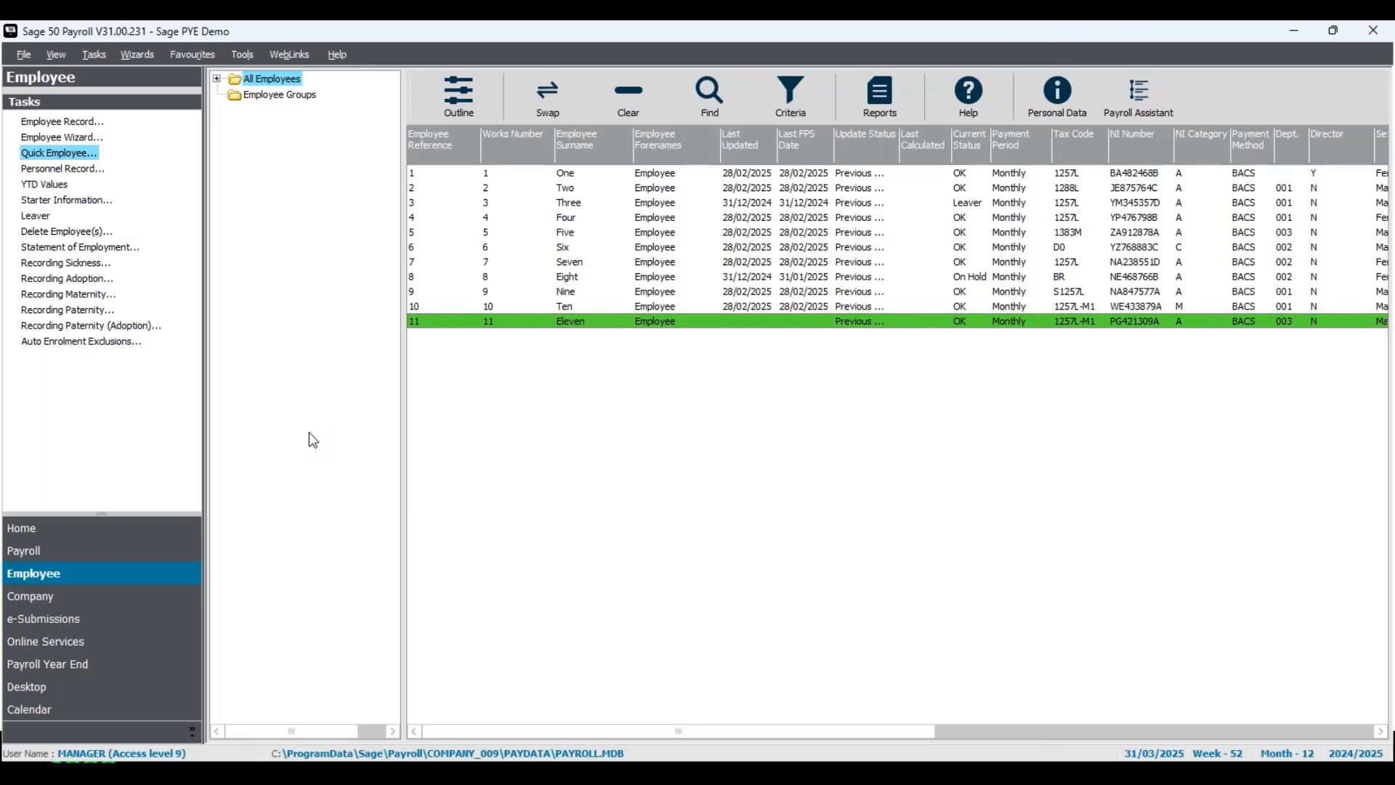
- Open employee Eleven's record from row 11 at the Employment details
{"action": "right_click", "coordinate": [624, 330]}
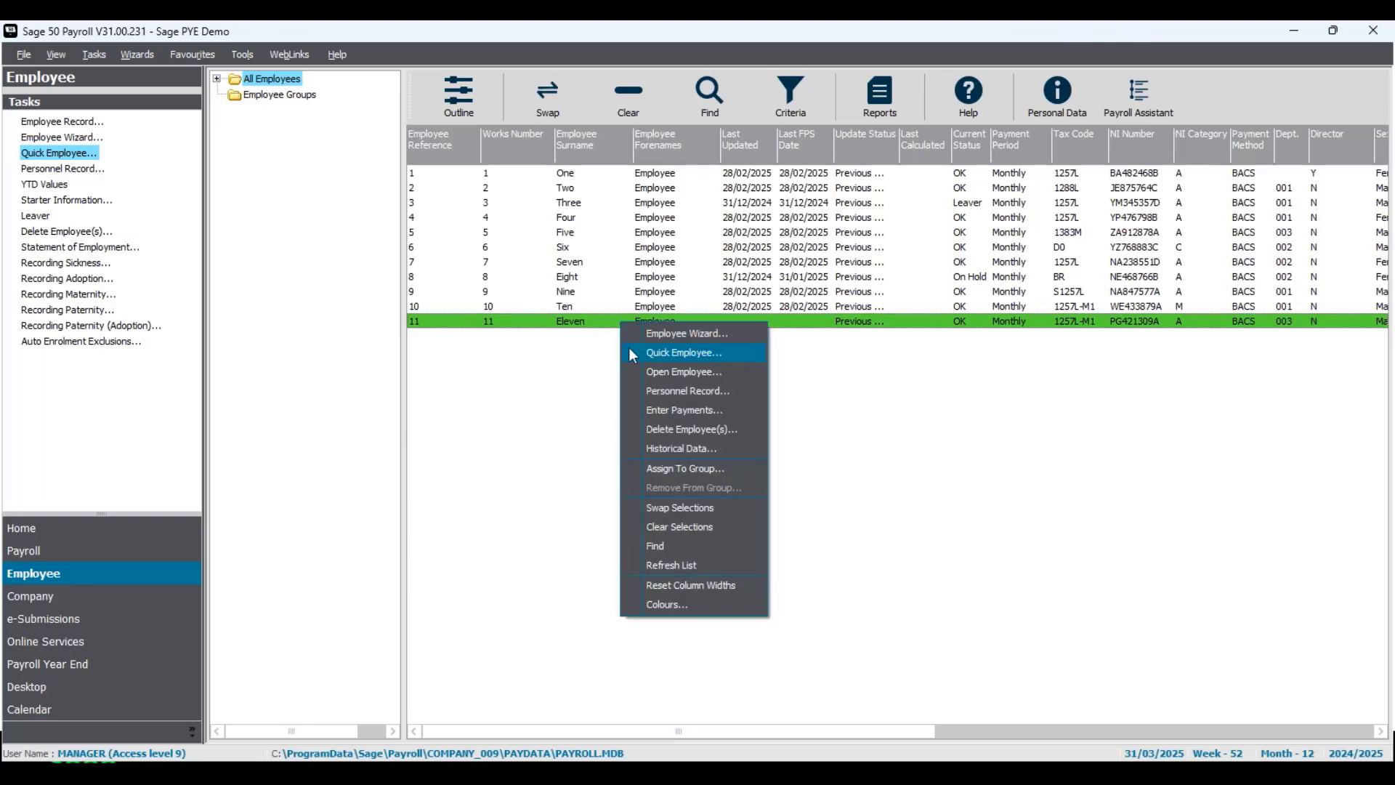
{"action": "left_click", "coordinate": [666, 372]}
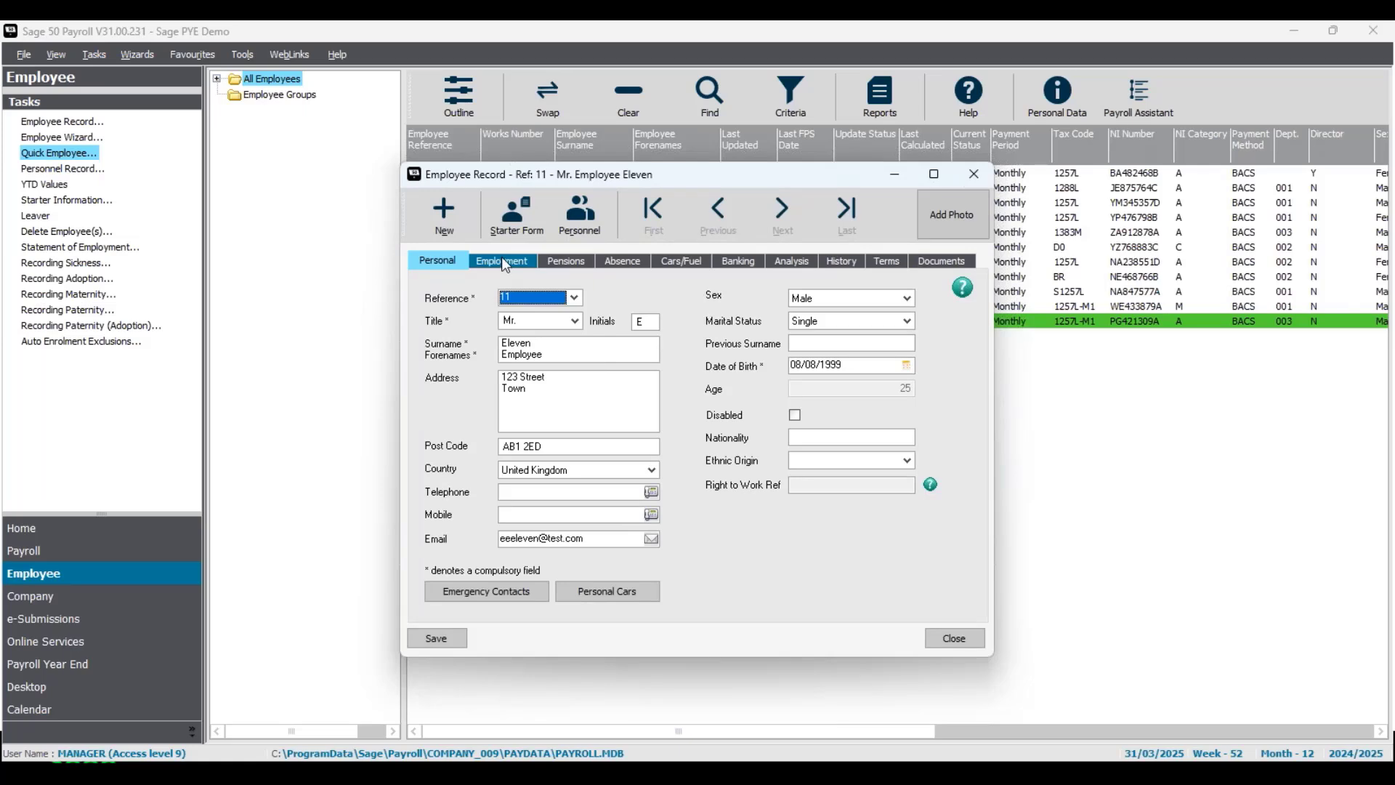
{"action": "left_click", "coordinate": [506, 266]}
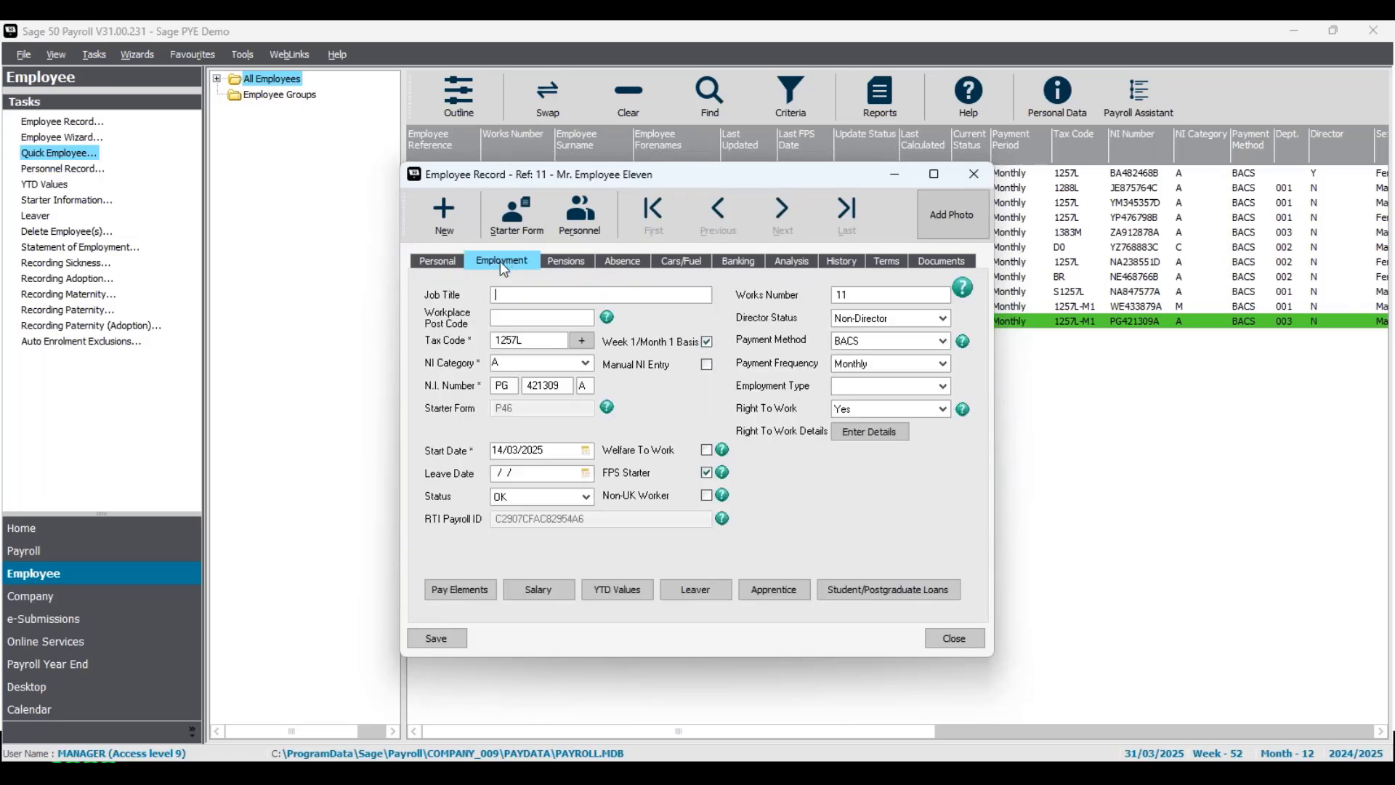
- In Salary details, set contracted hours to 40 per Week
{"action": "left_click", "coordinate": [538, 589]}
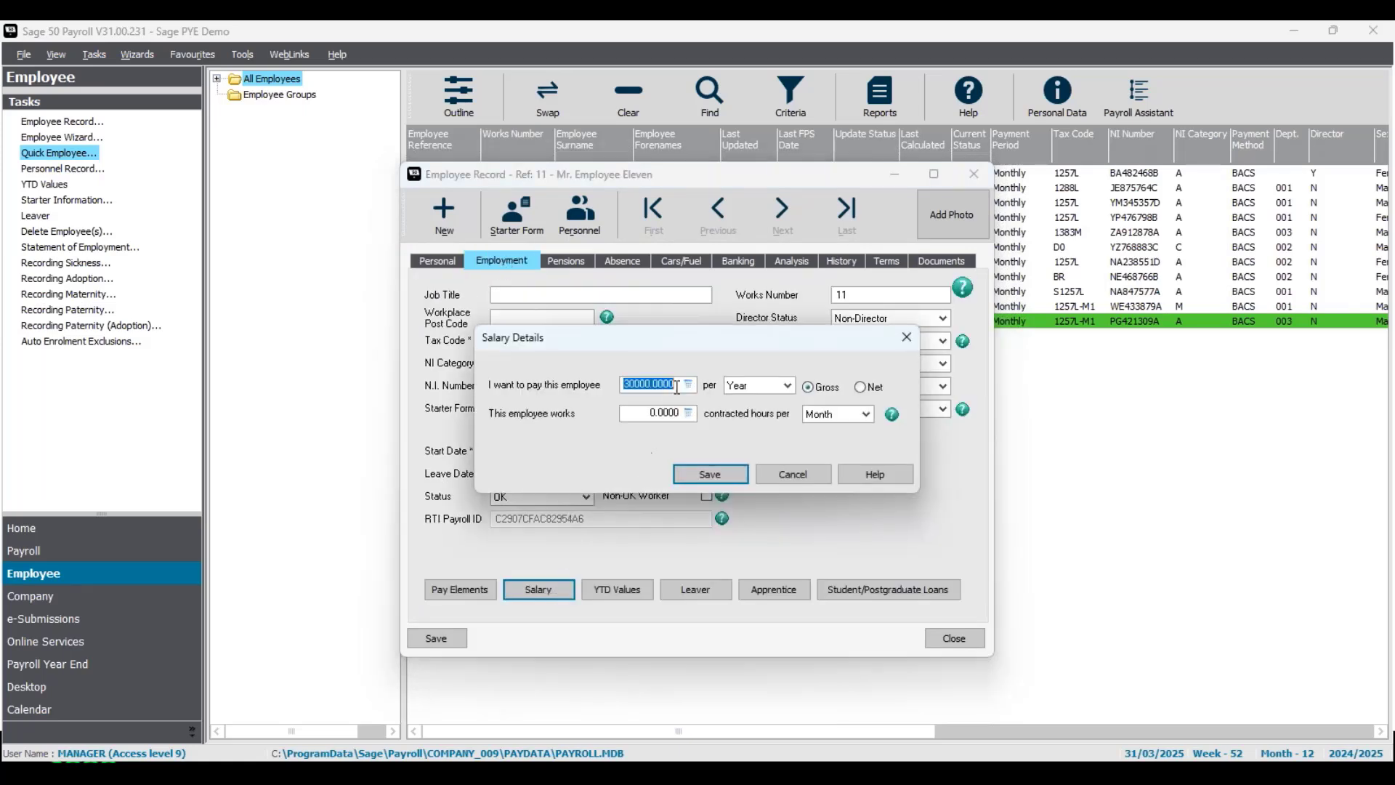
{"action": "left_click", "coordinate": [677, 386]}
{"action": "left_click", "coordinate": [866, 414]}
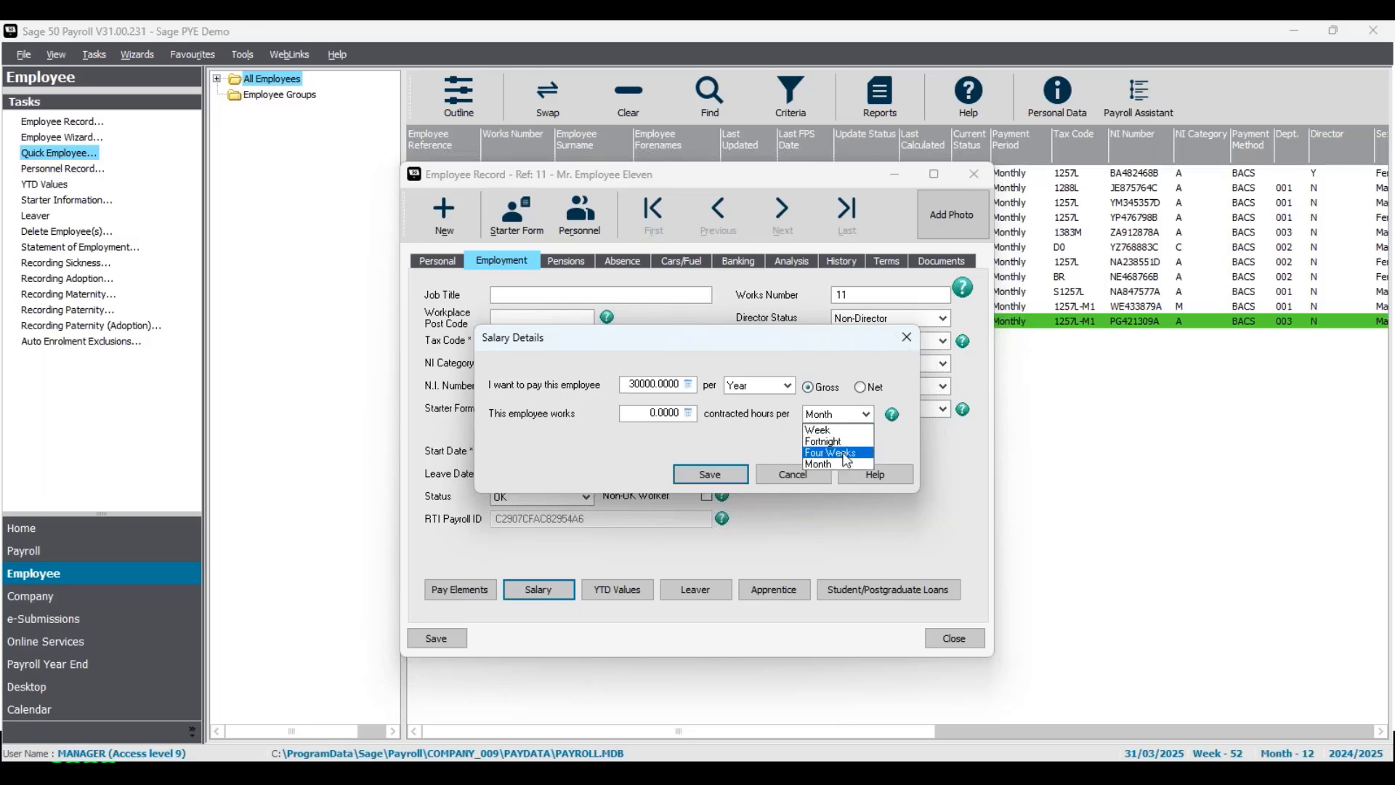
{"action": "left_click", "coordinate": [833, 431]}
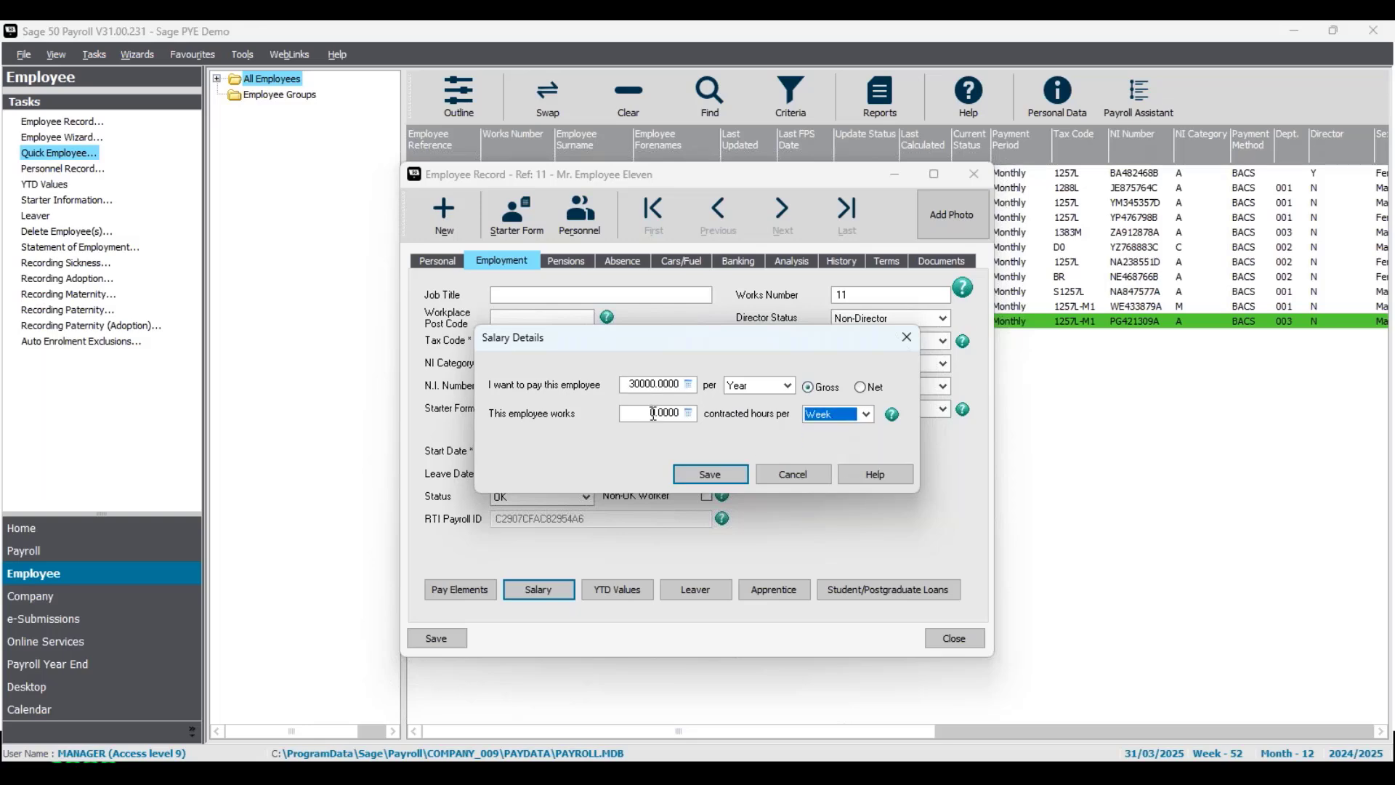
{"action": "key", "text": "shift+Tab"}
{"action": "left_click_drag", "start_coordinate": [665, 414], "coordinate": [597, 412]}
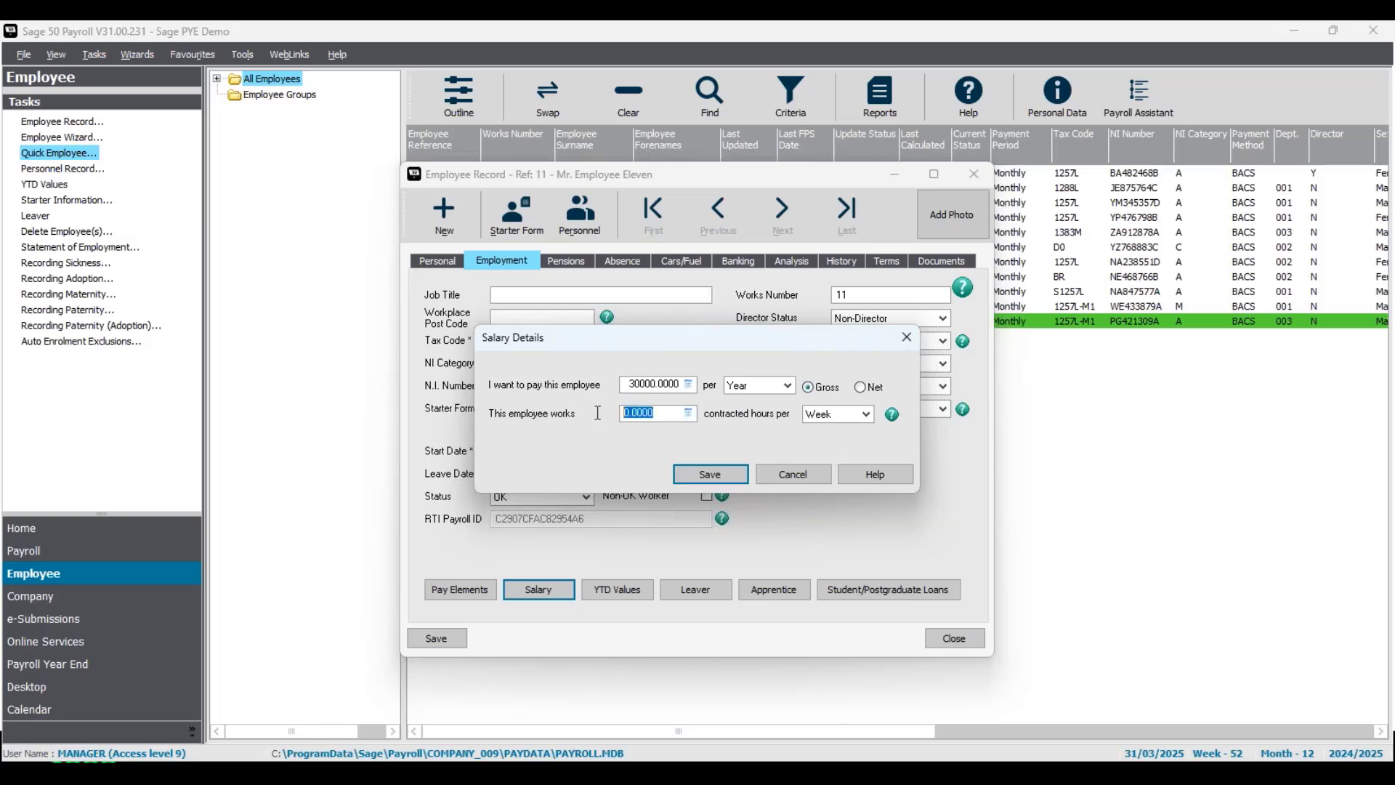
{"action": "type", "text": "40"}
{"action": "key", "text": "Tab"}
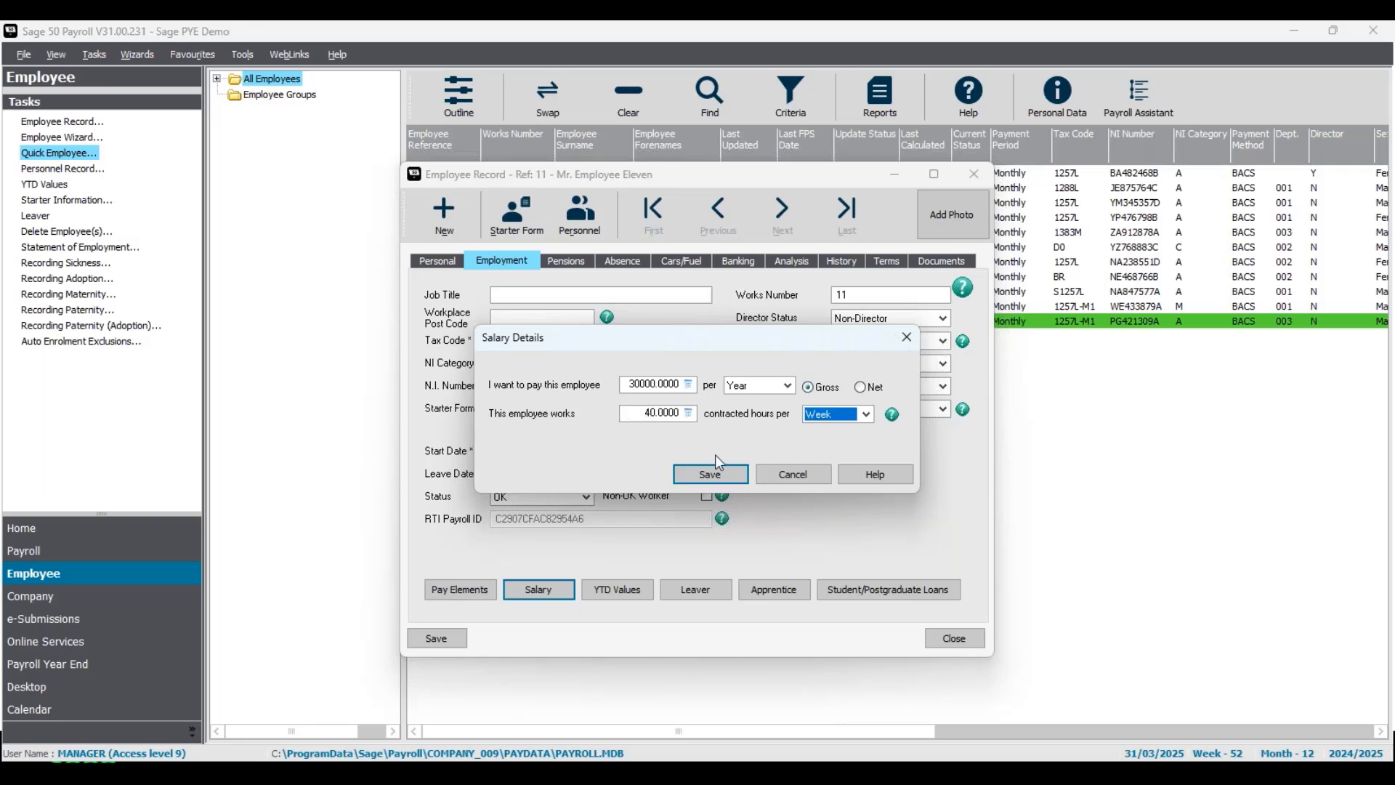
- Save the salary details and save and close employee Eleven's record
{"action": "left_click", "coordinate": [724, 480]}
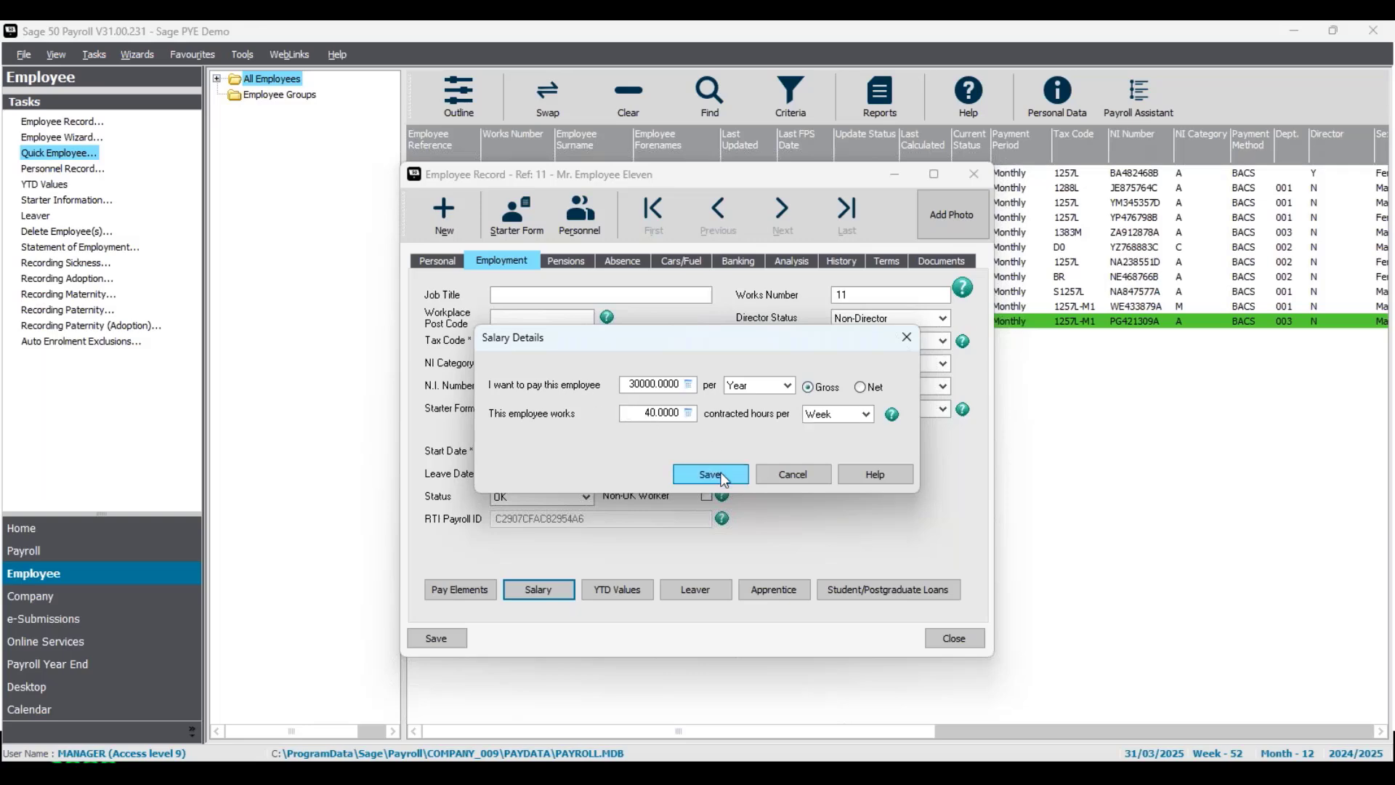
{"action": "left_click", "coordinate": [449, 639]}
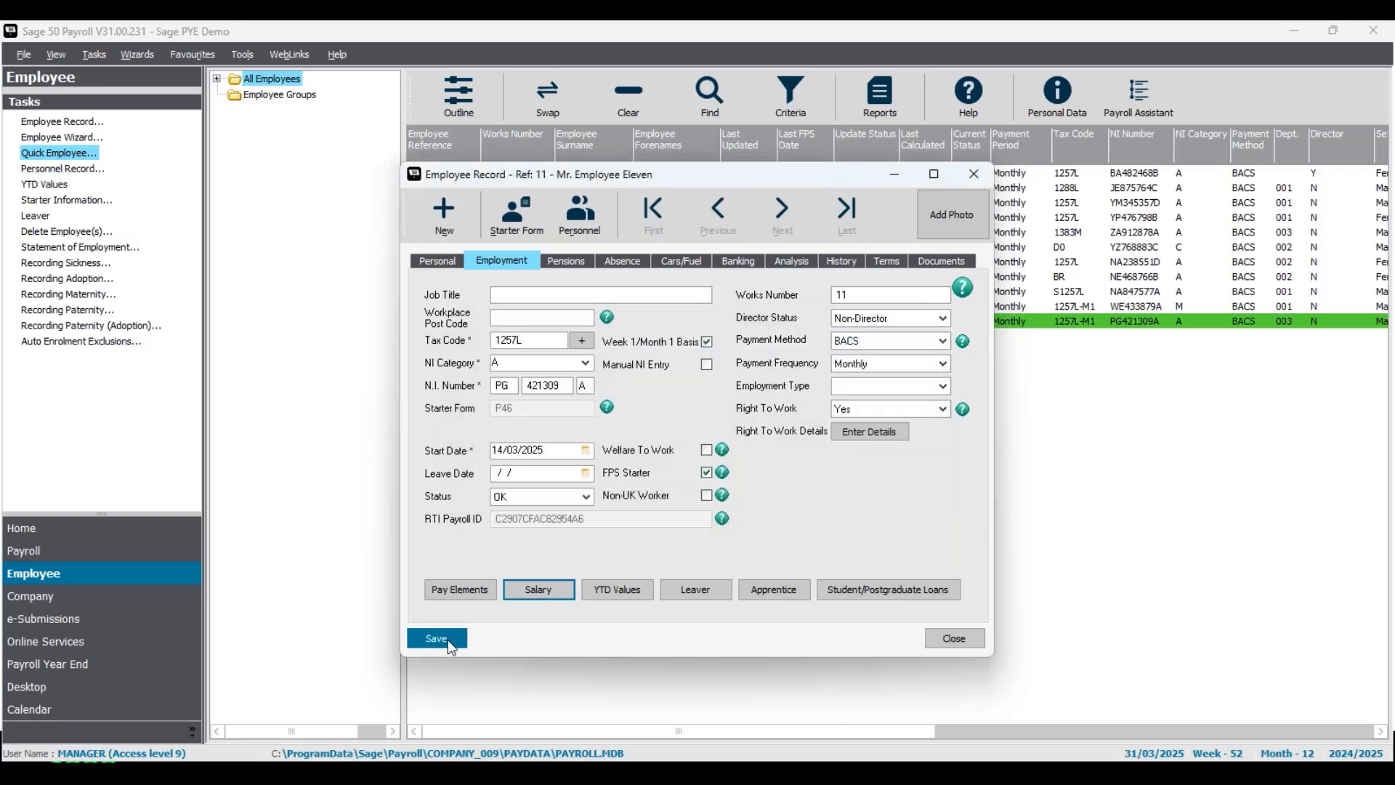
{"action": "left_click", "coordinate": [974, 639]}
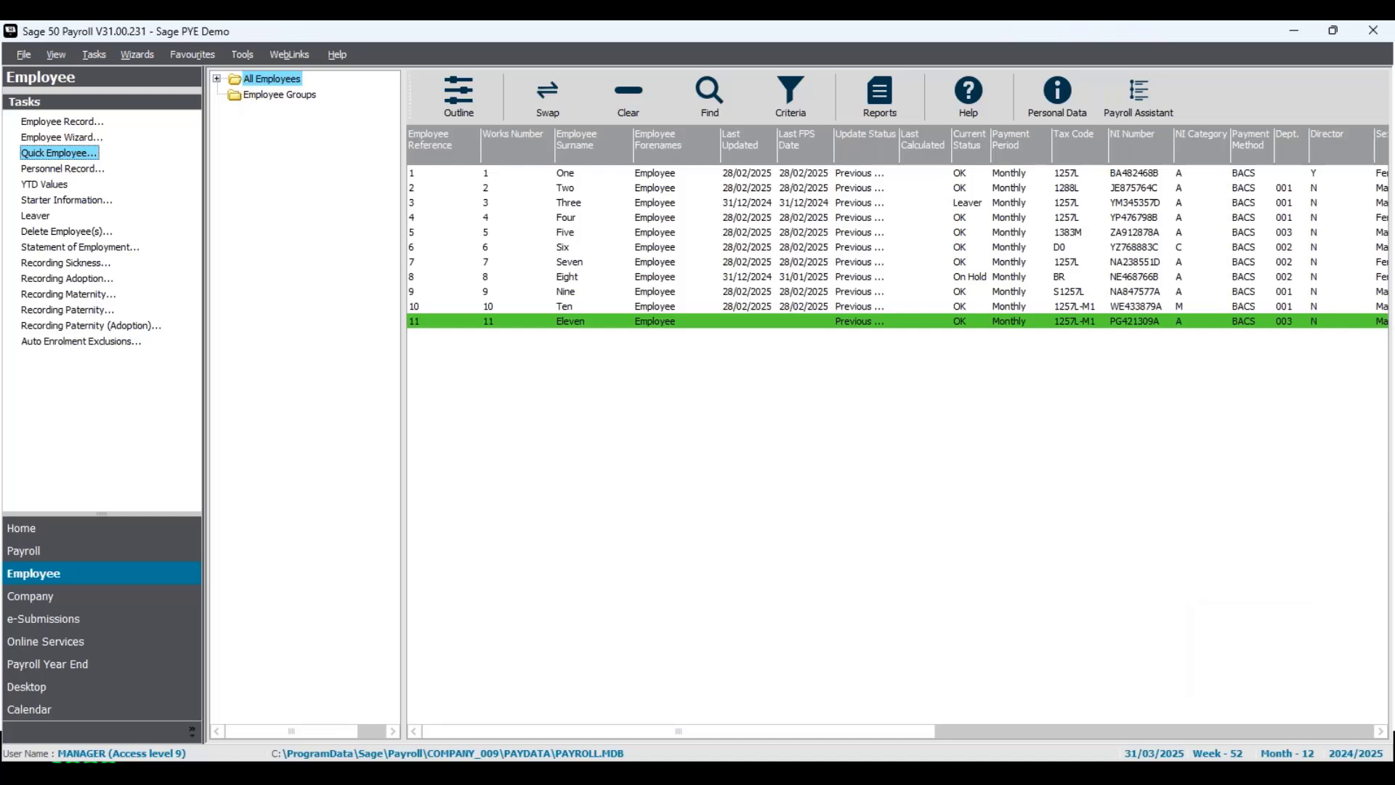
- Deselect employee Eleven, then select and deselect employee One so no rows remain picked
{"action": "left_click", "coordinate": [642, 324], "text": "ctrl"}
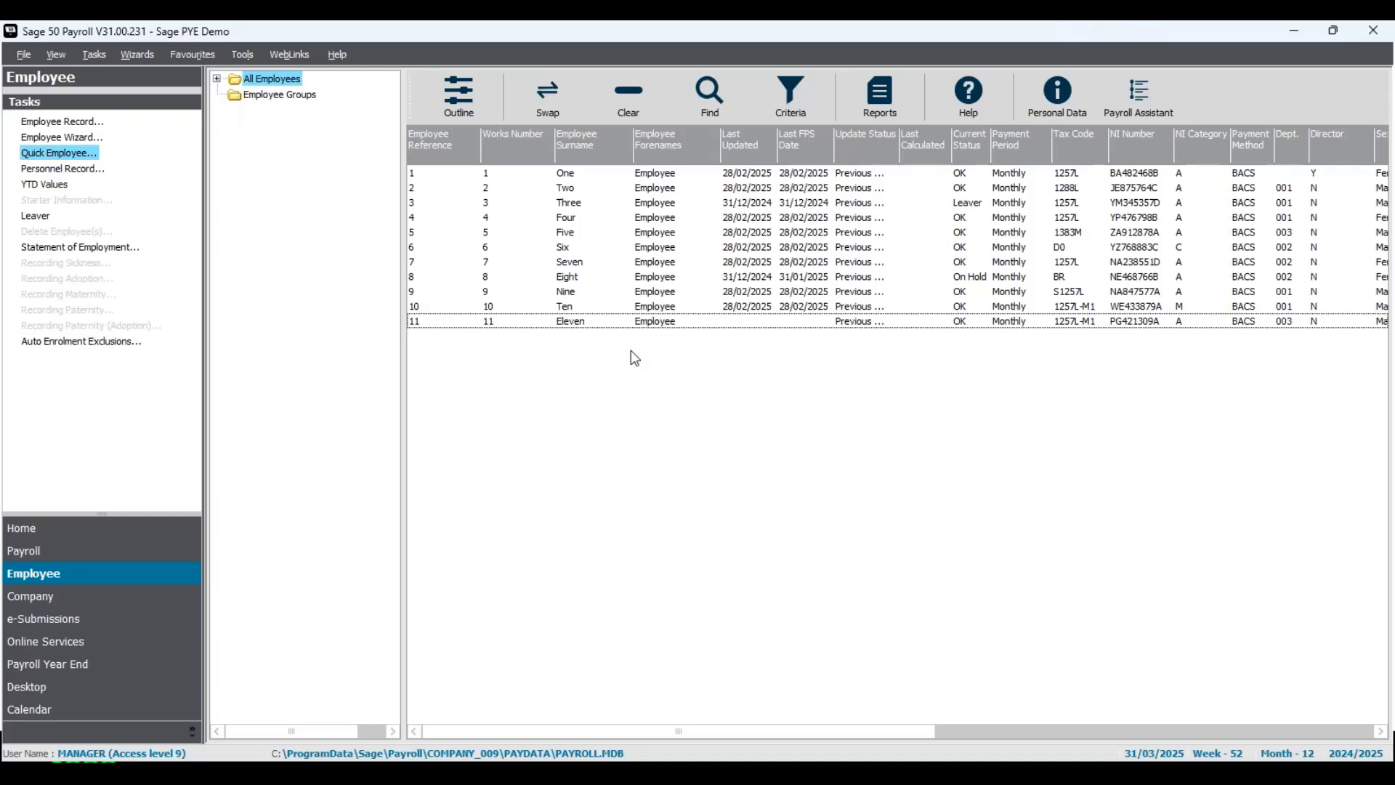
{"action": "left_click", "coordinate": [616, 178]}
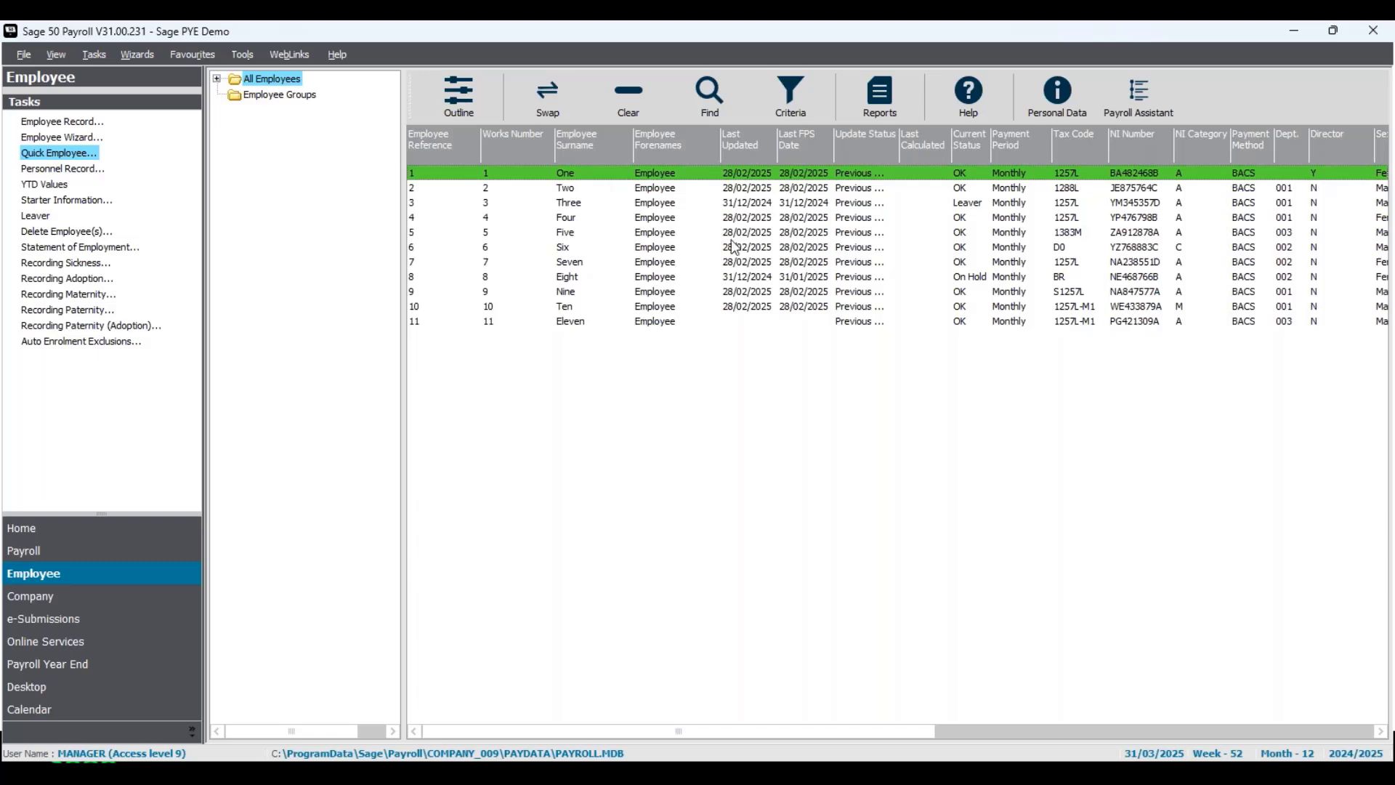
{"action": "left_click", "coordinate": [689, 178]}
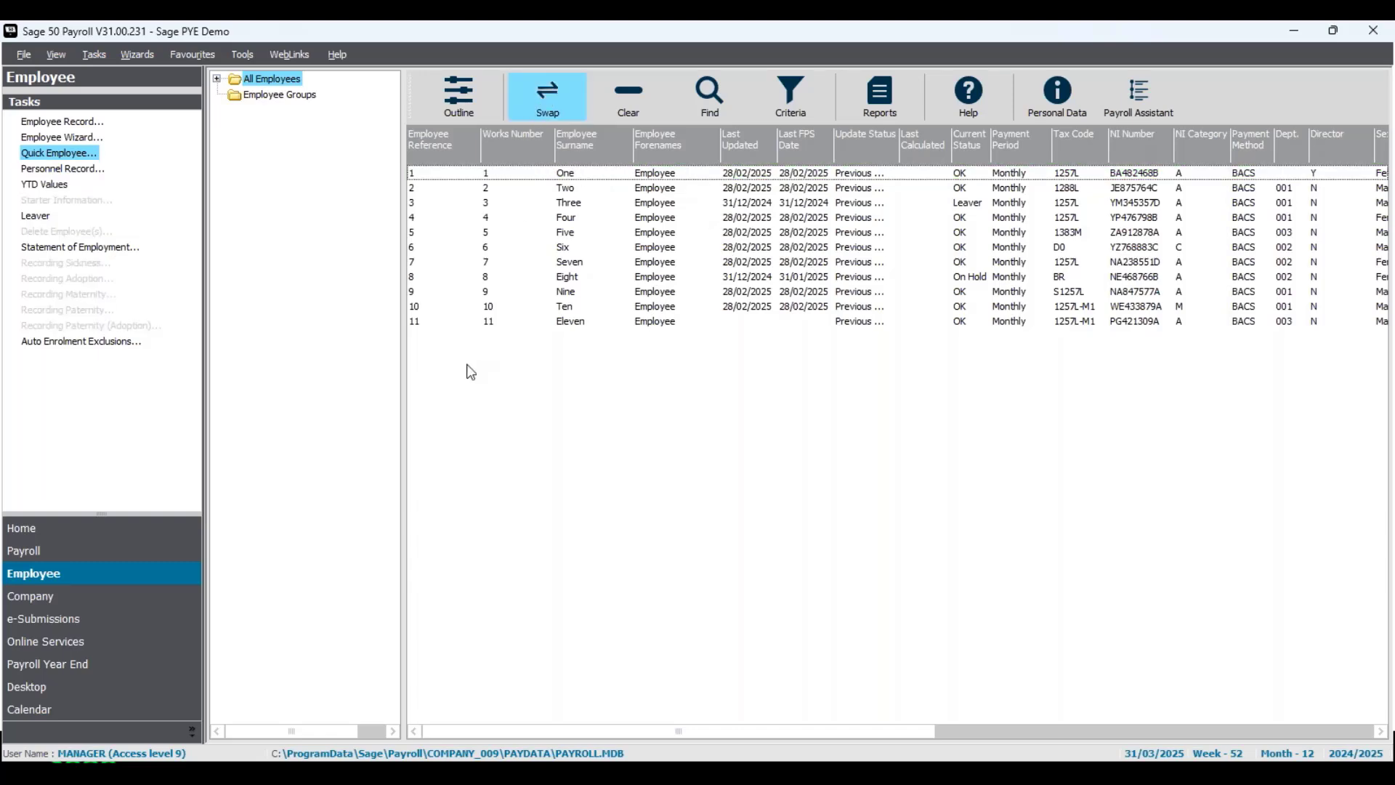
- In the Payroll tasks, confirm the process date as 31/03/2025 for Month 12
{"action": "left_click", "coordinate": [147, 560]}
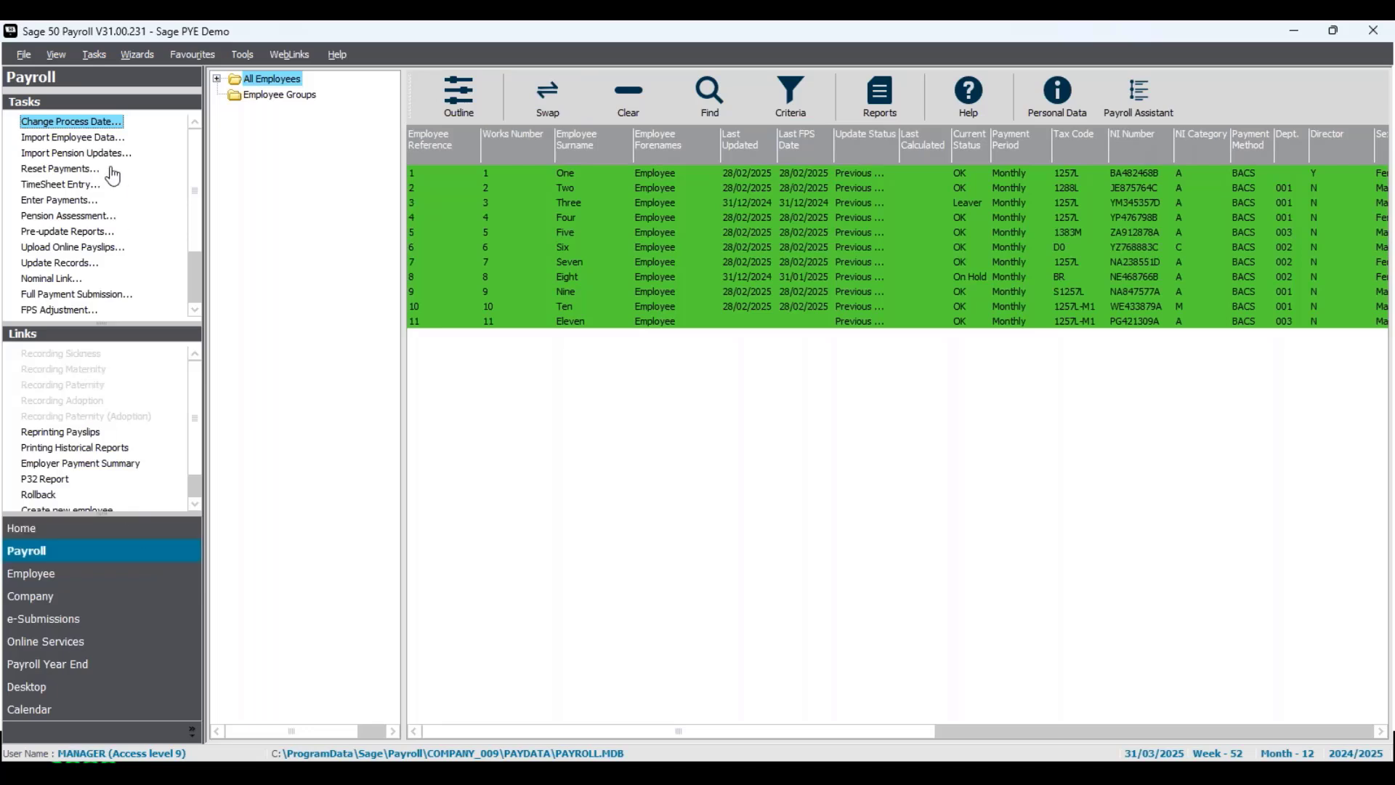
{"action": "left_click", "coordinate": [105, 129]}
{"action": "left_click", "coordinate": [756, 347]}
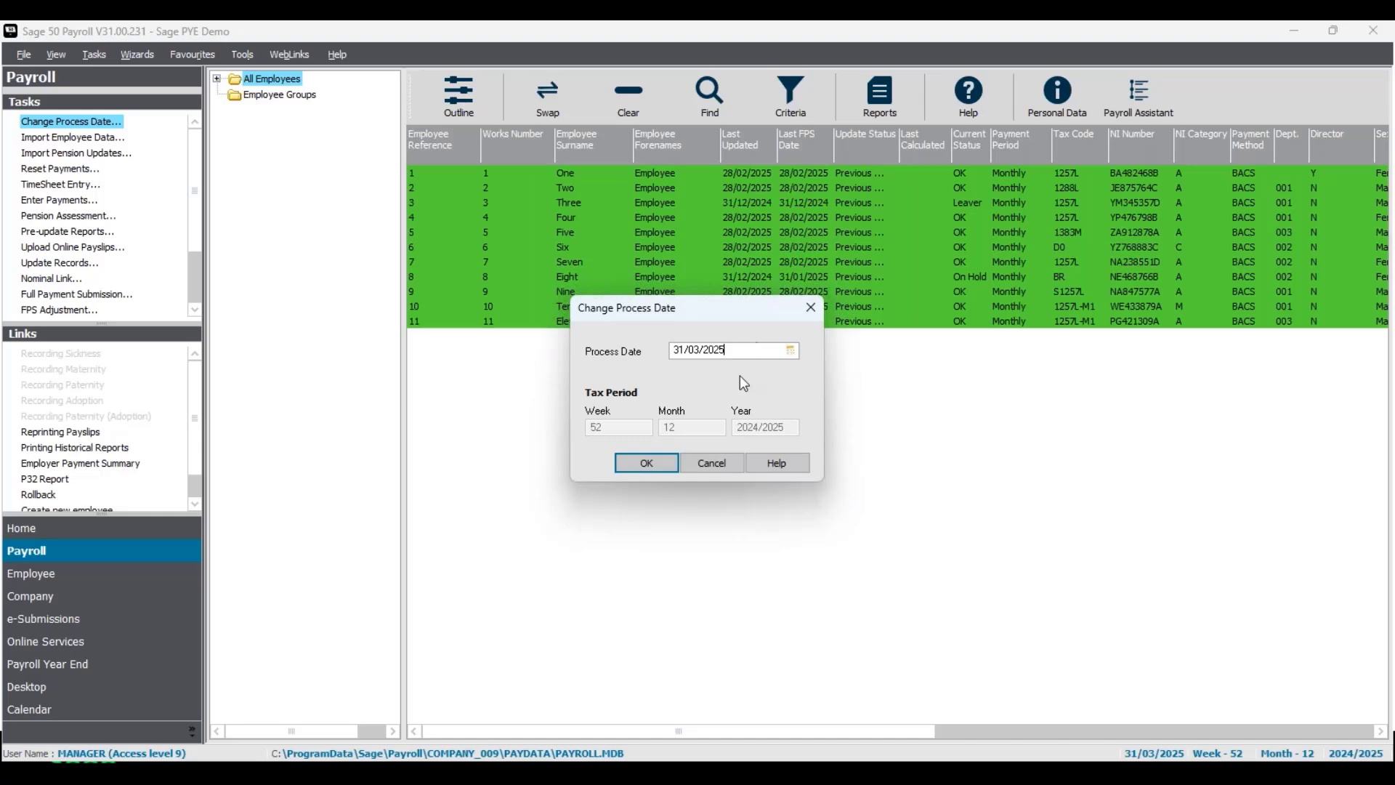
{"action": "left_click", "coordinate": [647, 465]}
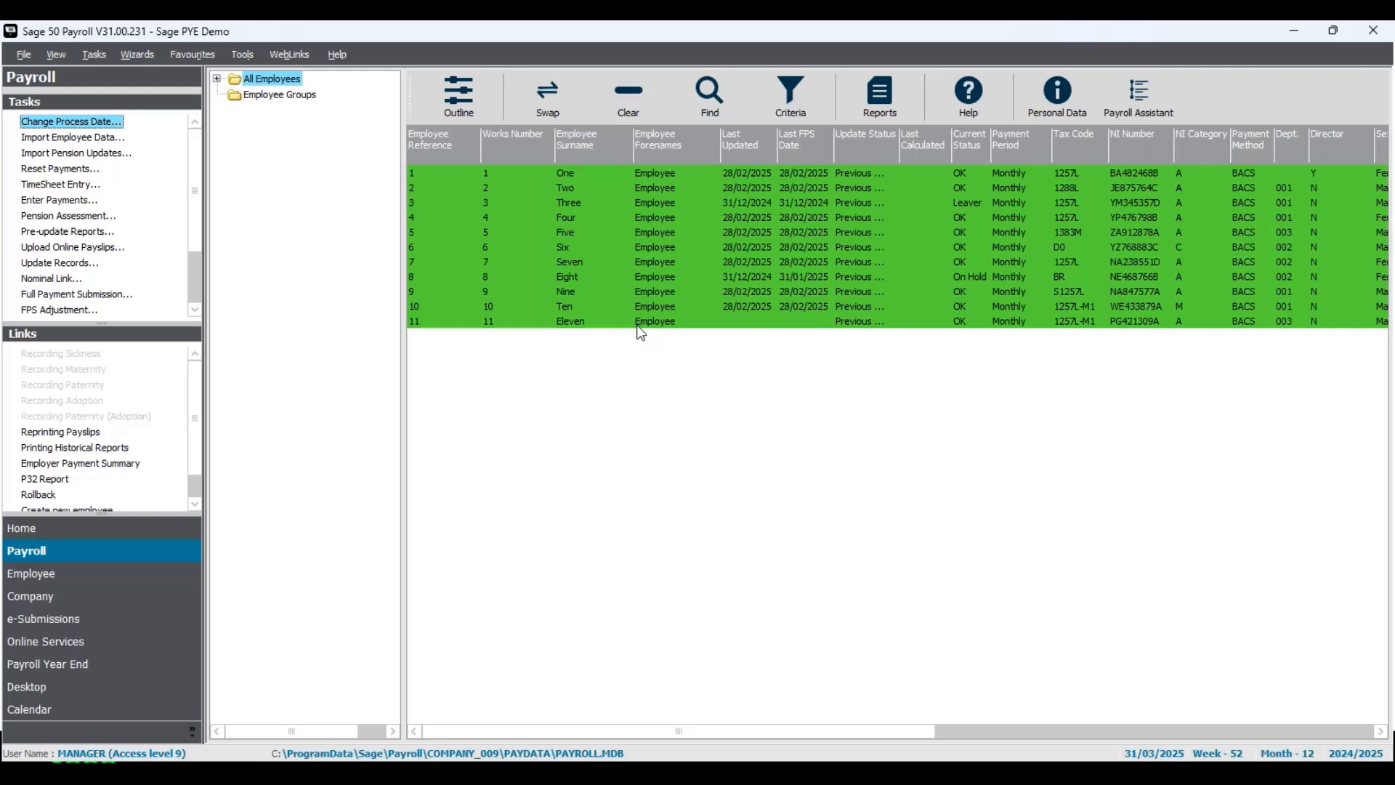
- Start Enter Payments without the updates check, excluding leavers and on-hold employees
{"action": "left_click", "coordinate": [65, 201]}
{"action": "left_click", "coordinate": [855, 483]}
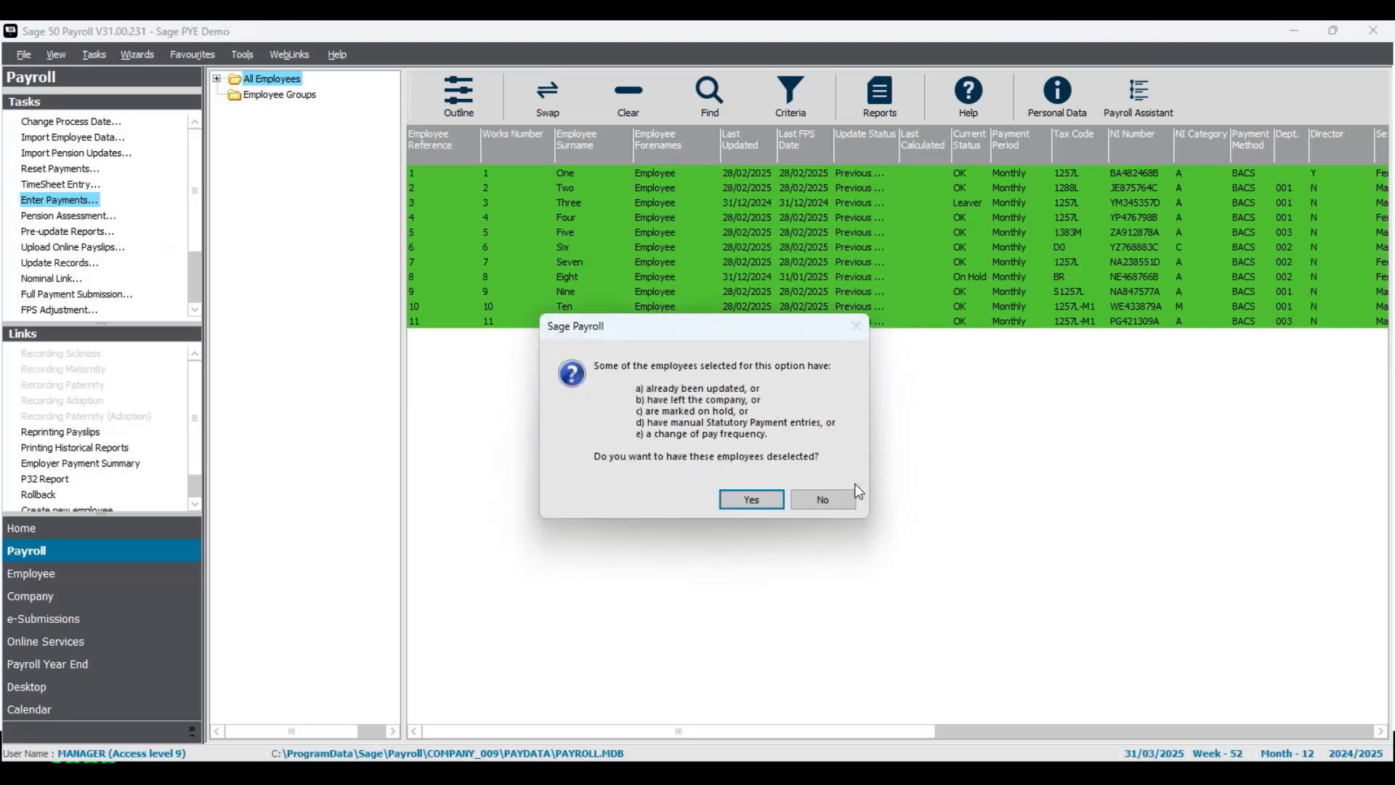
{"action": "left_click", "coordinate": [758, 504]}
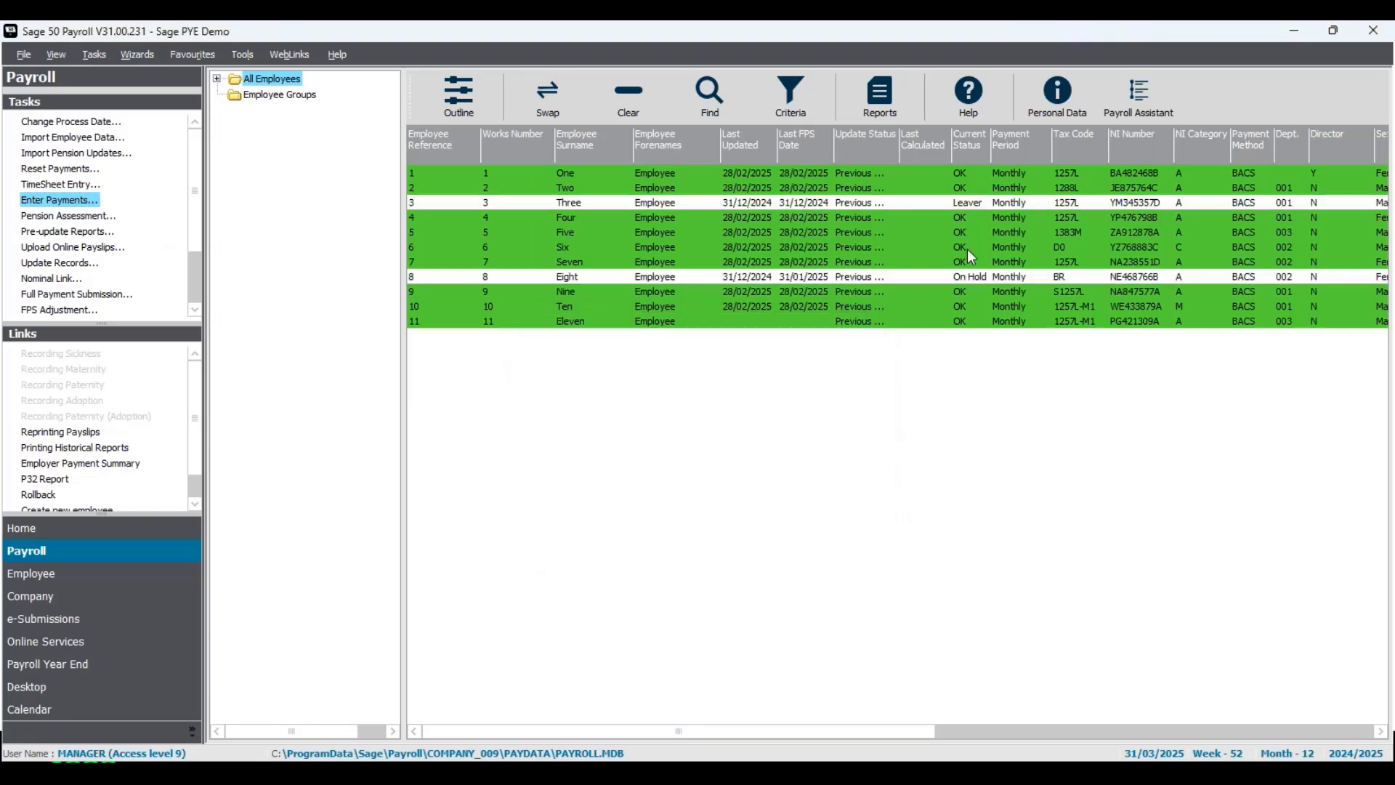
{"action": "left_click_drag", "start_coordinate": [809, 182], "coordinate": [827, 170]}
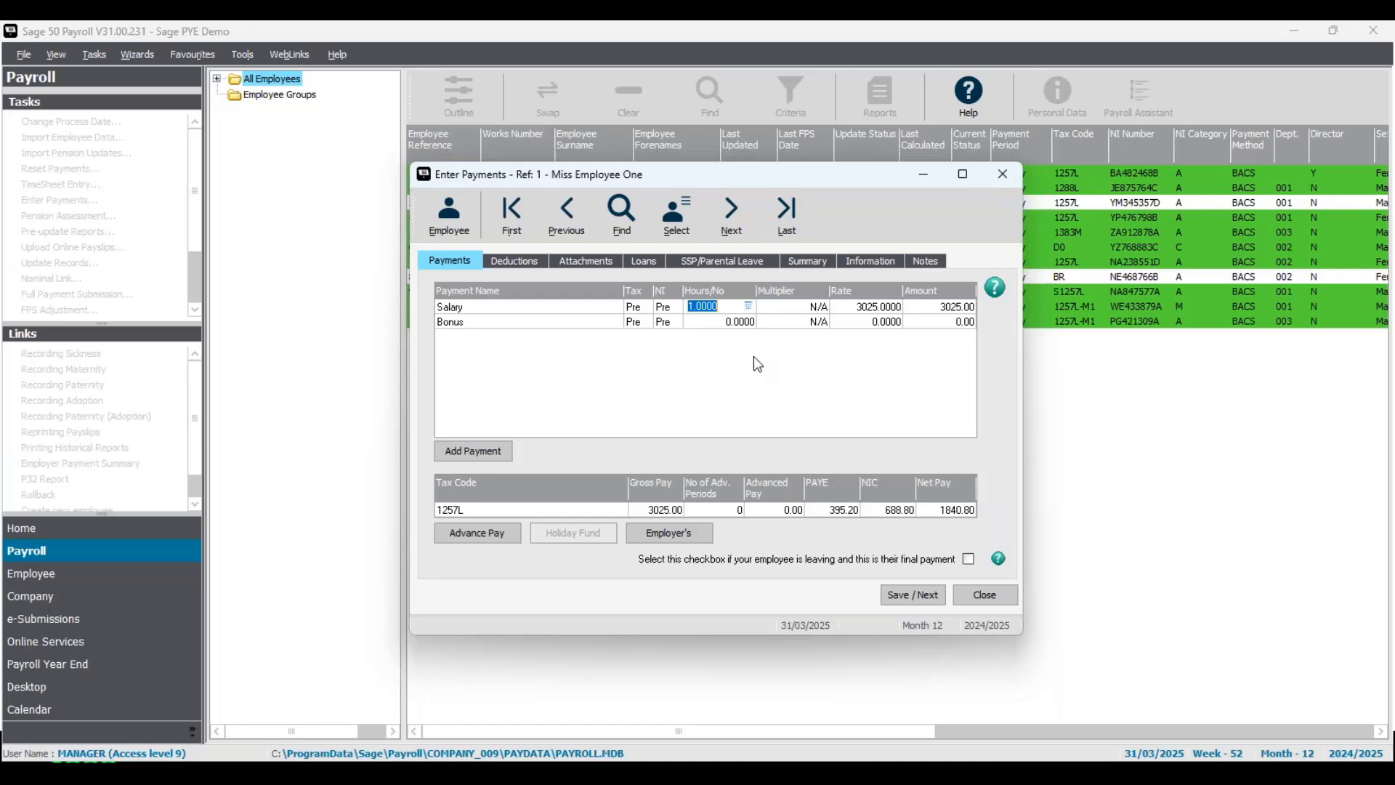
- Pro-rate Employee One's salary hours to 15/21 (0.7143), recalculating salary to 2160.76
{"action": "left_click", "coordinate": [748, 306]}
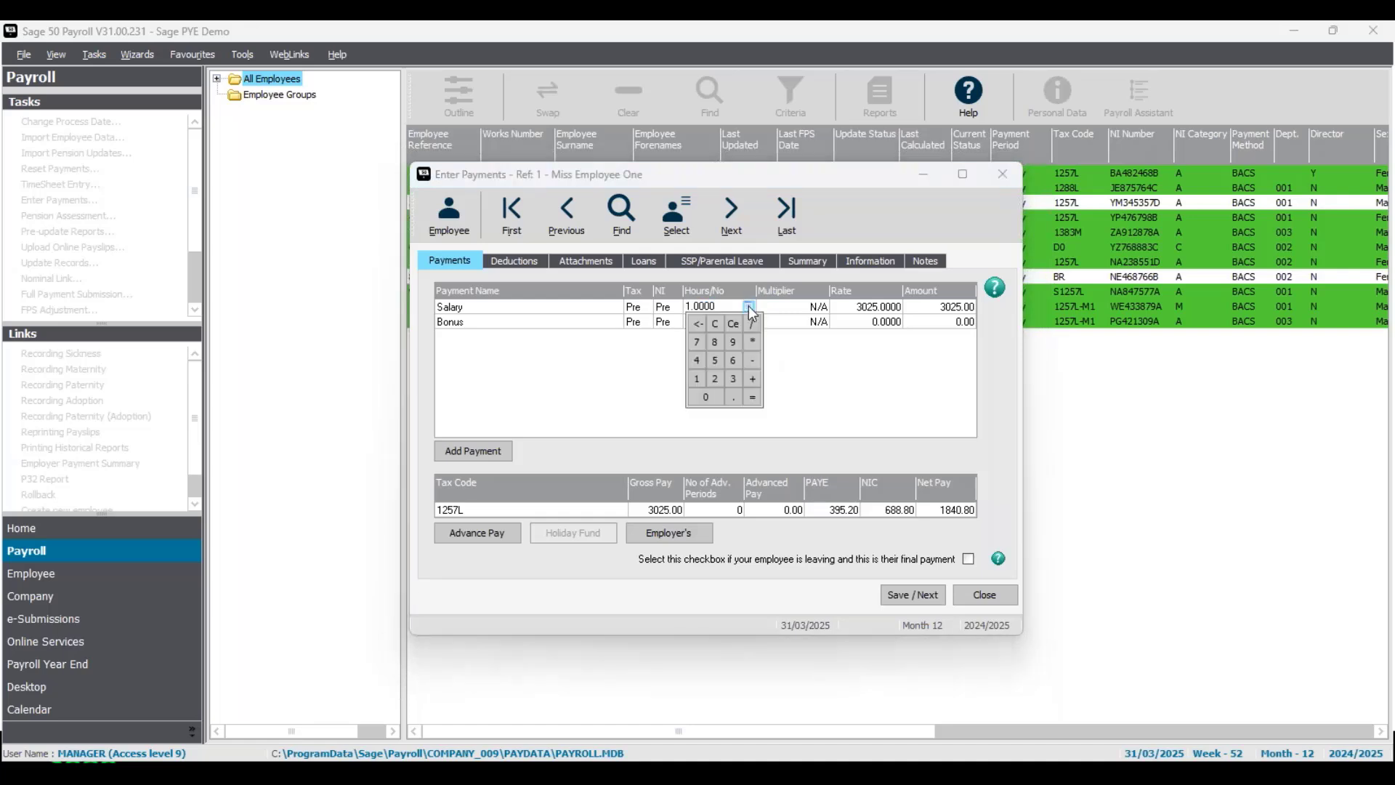
{"action": "left_click", "coordinate": [700, 378]}
{"action": "left_click", "coordinate": [715, 361]}
{"action": "left_click", "coordinate": [718, 377]}
{"action": "left_click", "coordinate": [752, 398]}
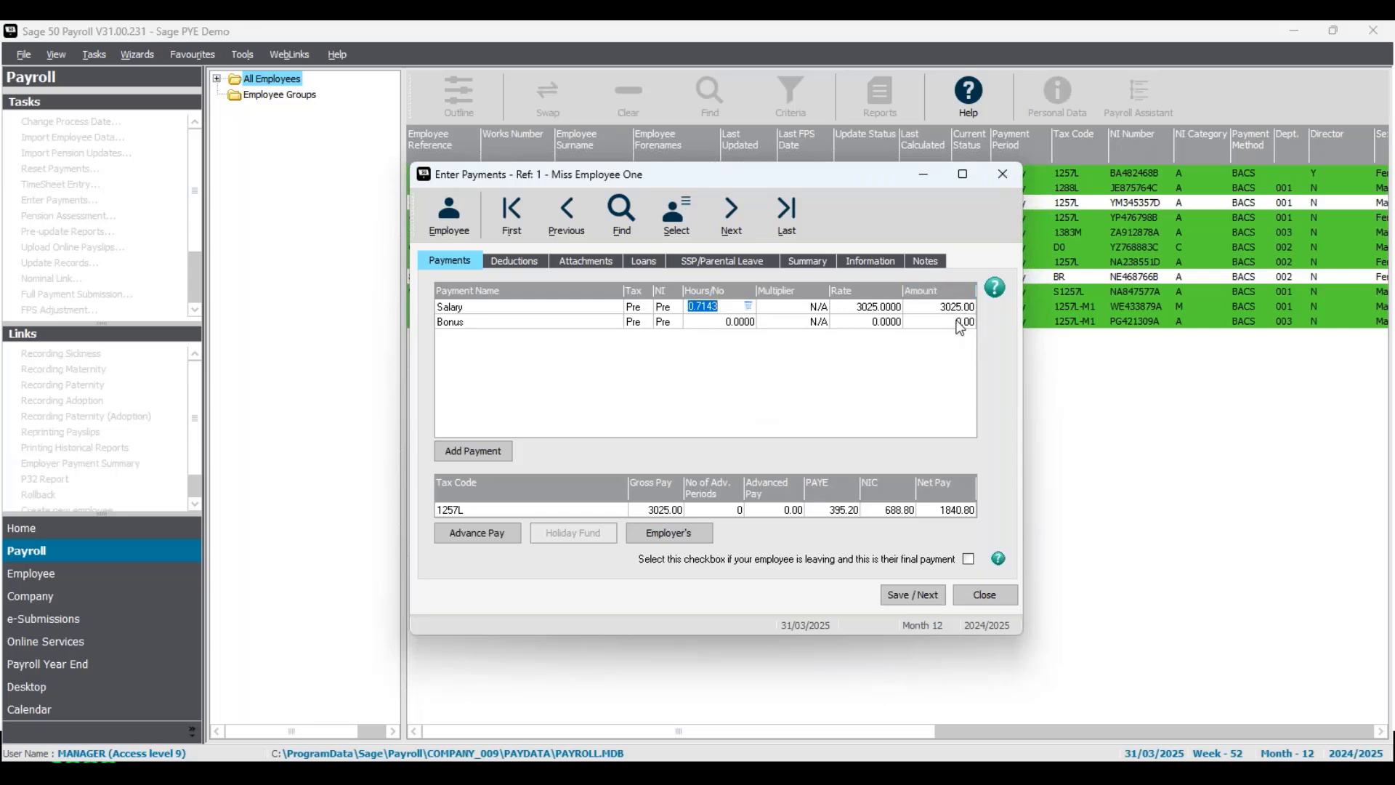
{"action": "key", "text": "Tab"}
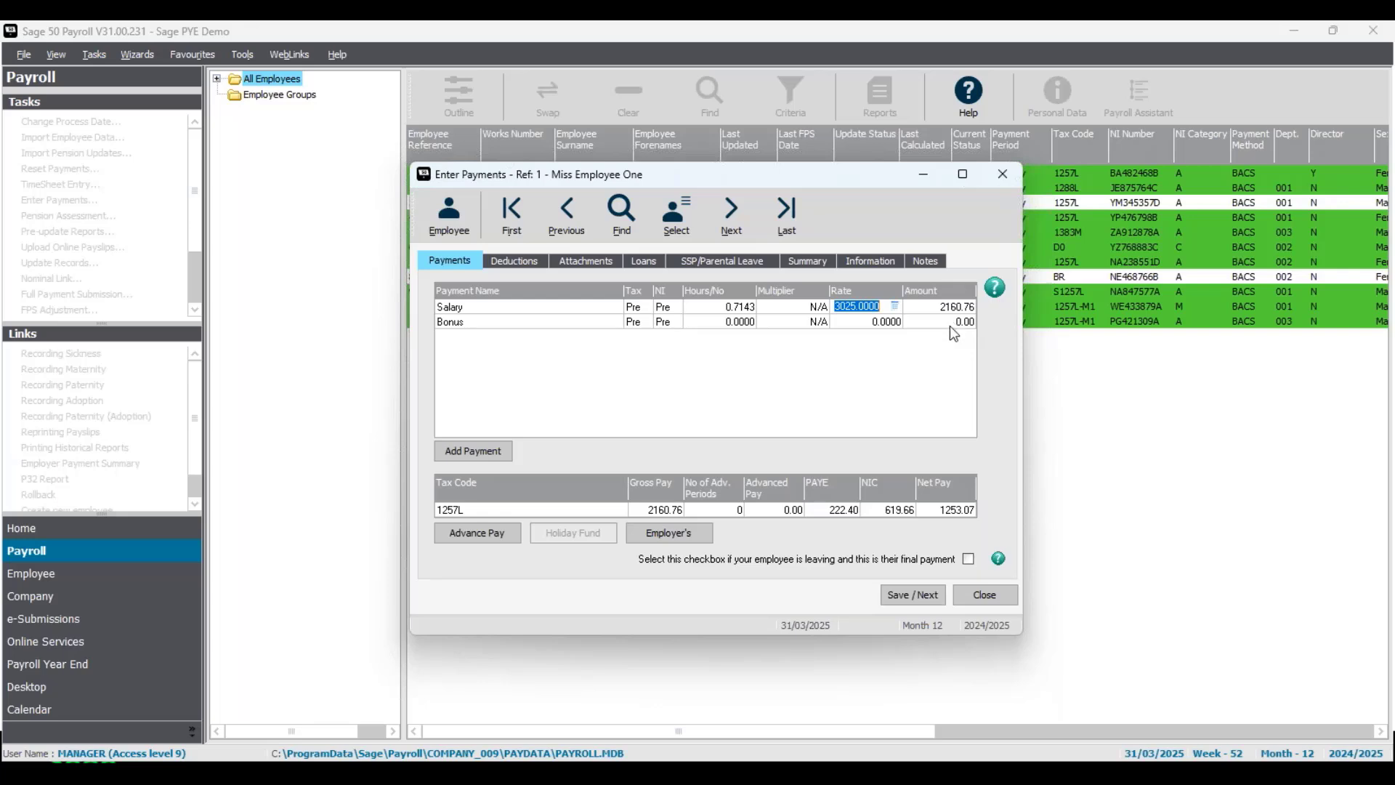
- Flag it as Employee One's final payment, acknowledging the leaver and director warnings
{"action": "left_click", "coordinate": [968, 558]}
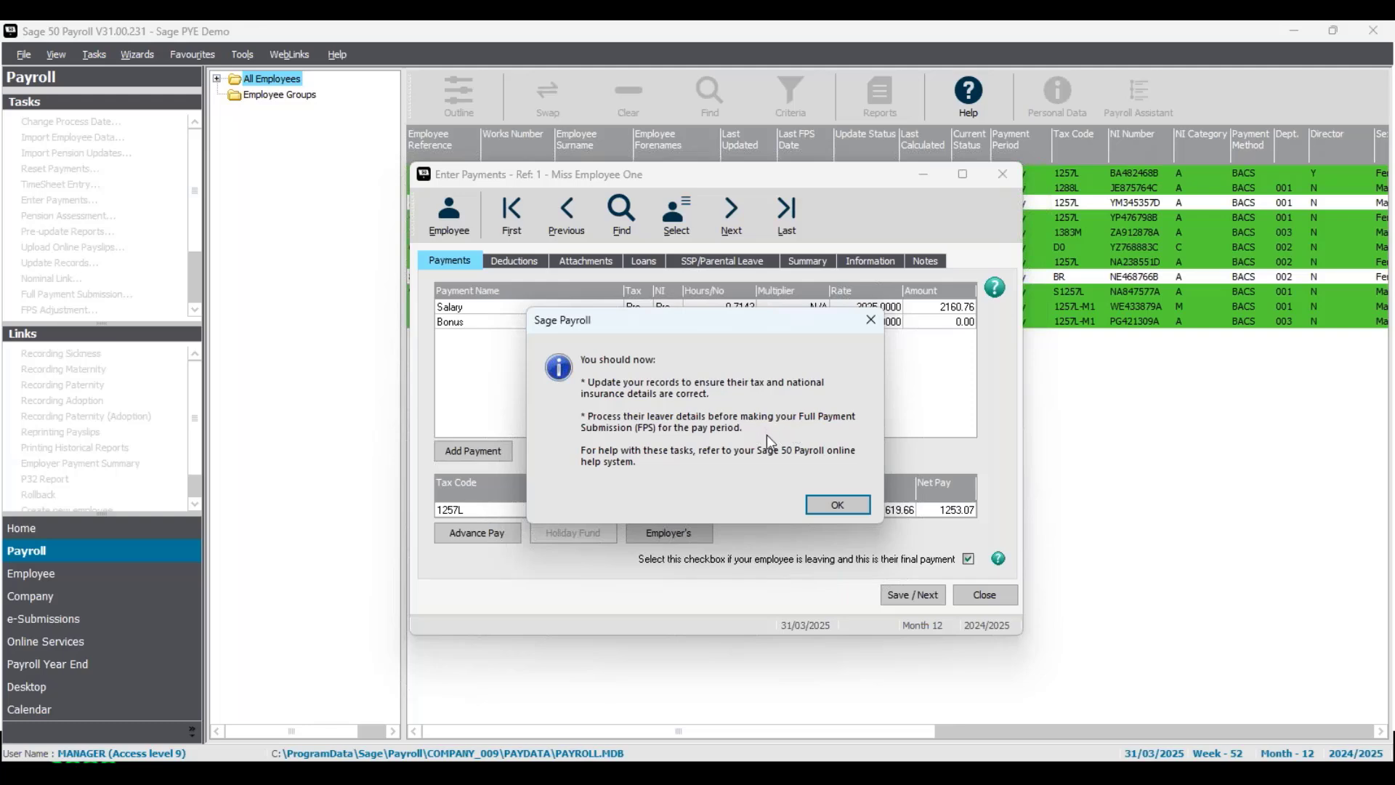
{"action": "left_click", "coordinate": [852, 506]}
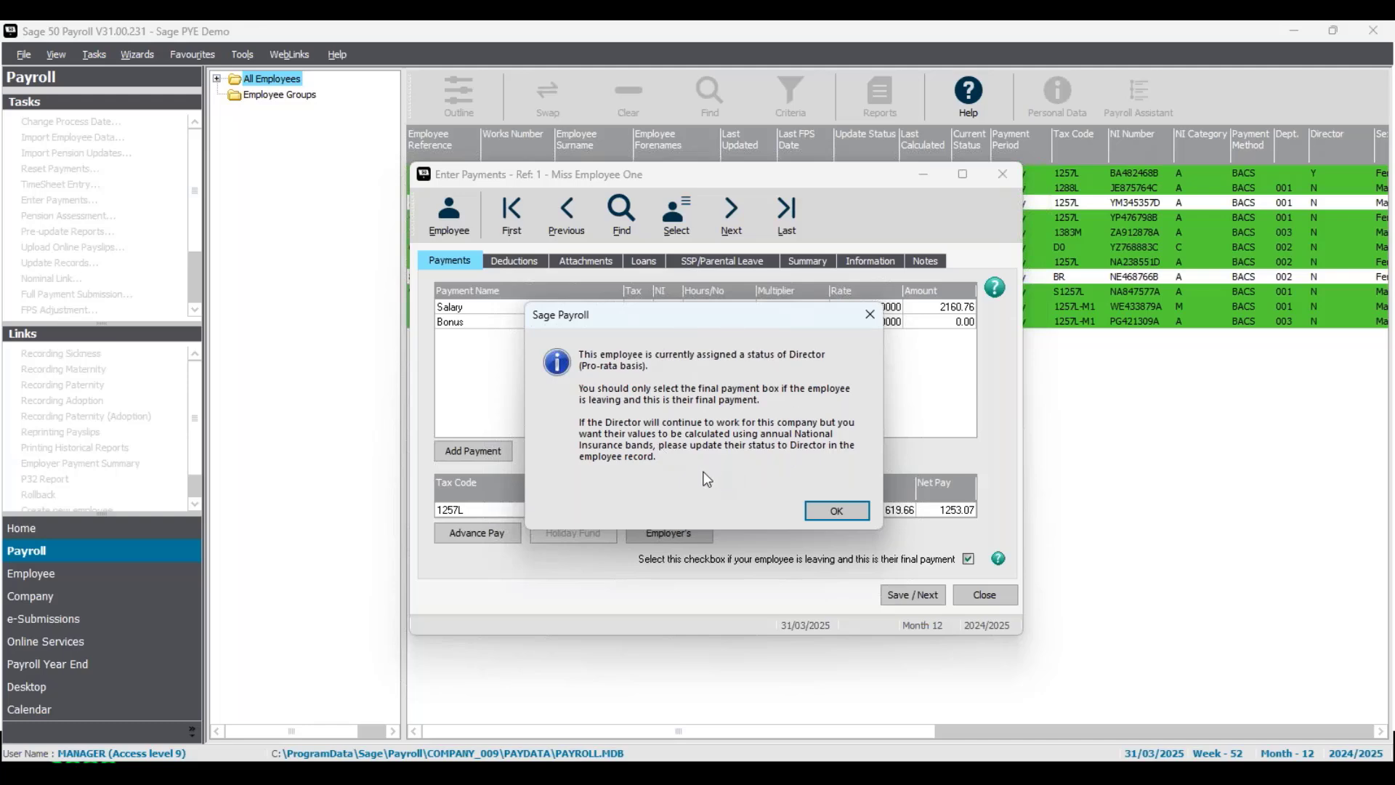
{"action": "left_click", "coordinate": [837, 511]}
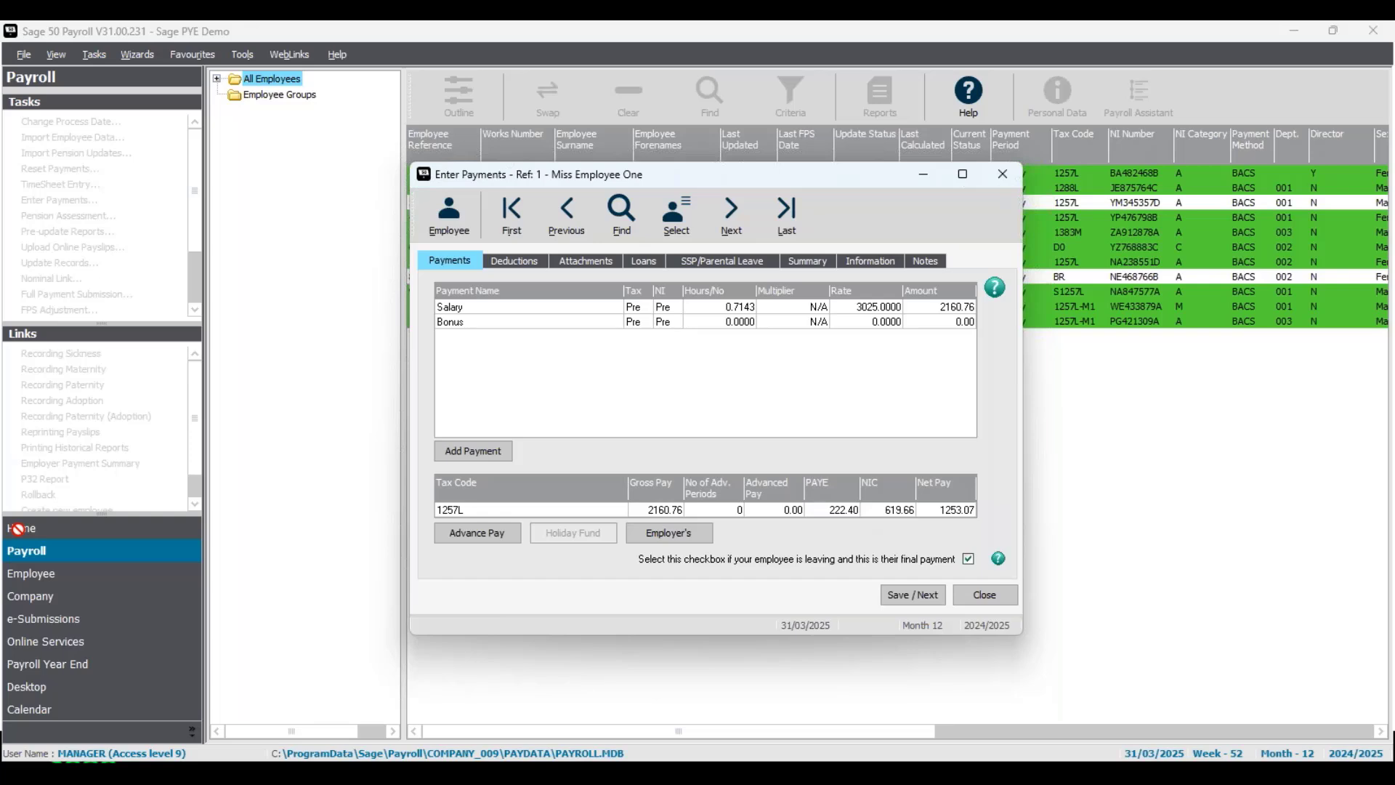
- Save each employee's payment in turn, accepting the tax refund message, up to Employee Eleven
{"action": "left_click", "coordinate": [922, 596]}
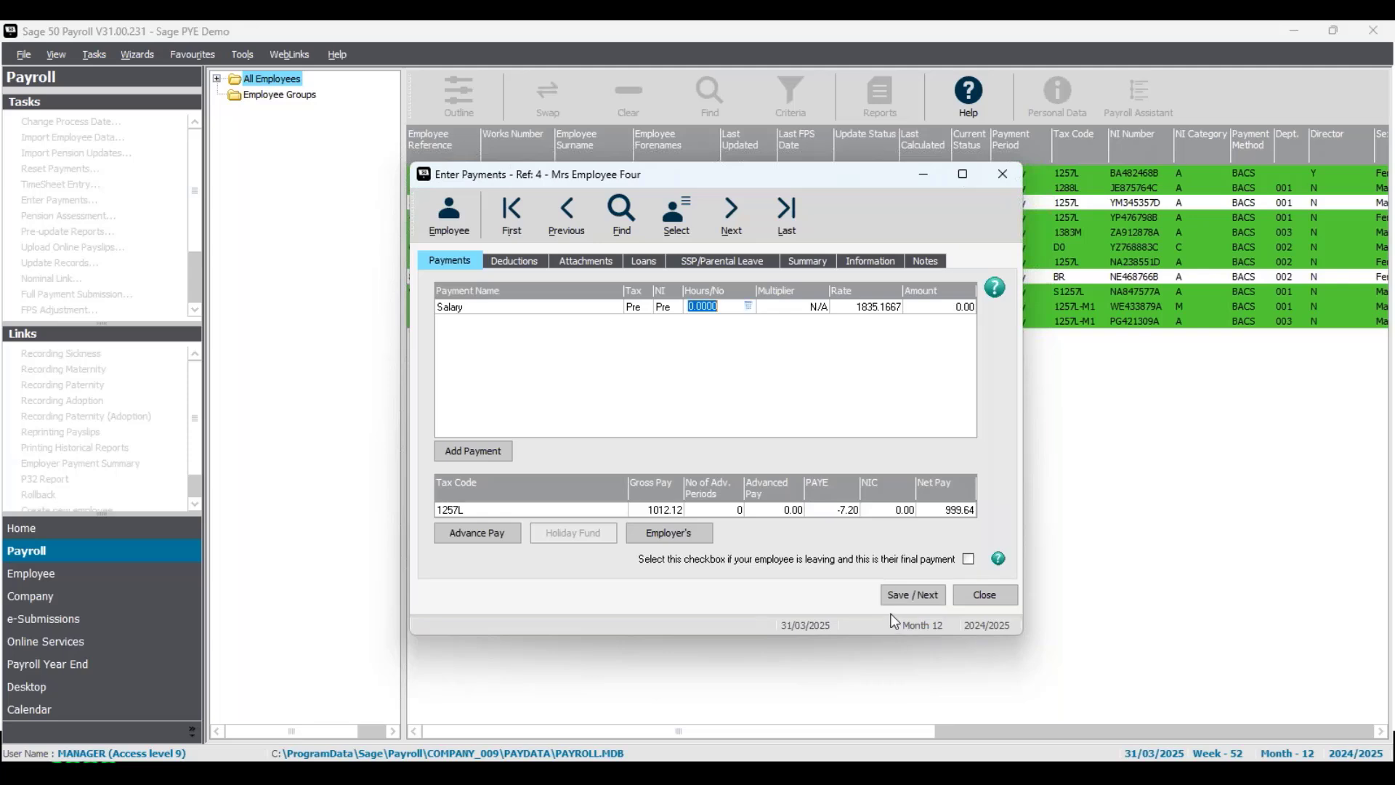
{"action": "left_click", "coordinate": [909, 591]}
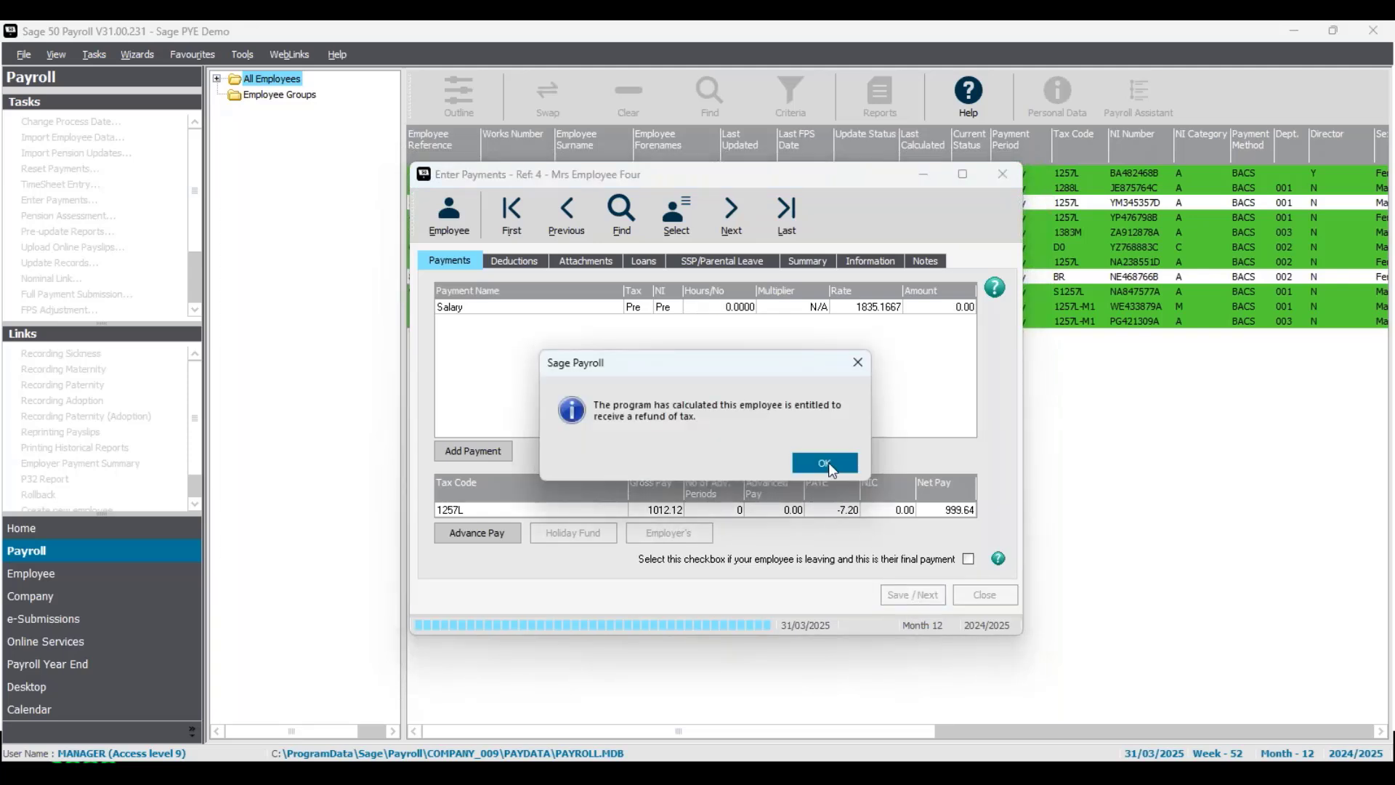
{"action": "left_click", "coordinate": [829, 463]}
{"action": "left_click", "coordinate": [910, 596]}
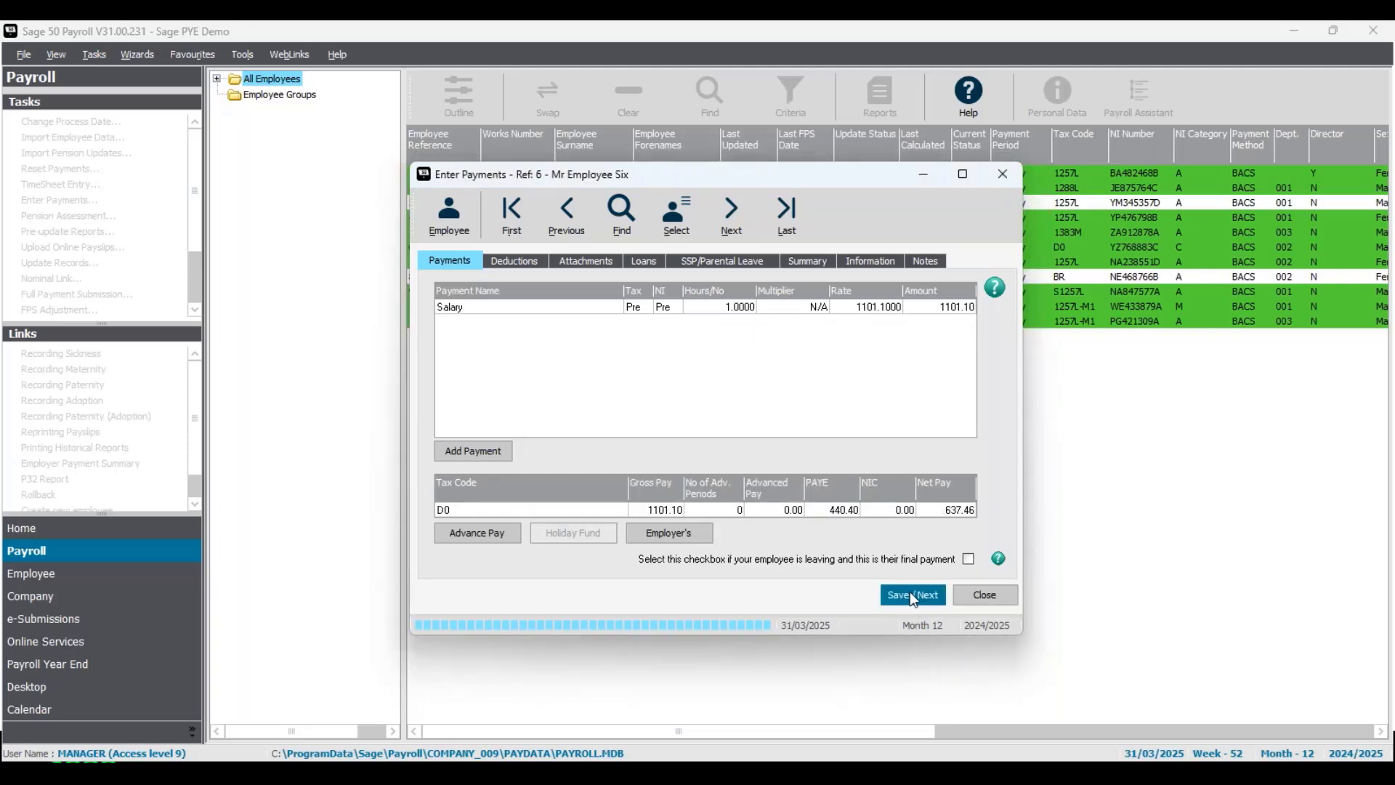
{"action": "left_click", "coordinate": [912, 596]}
{"action": "left_click", "coordinate": [910, 596]}
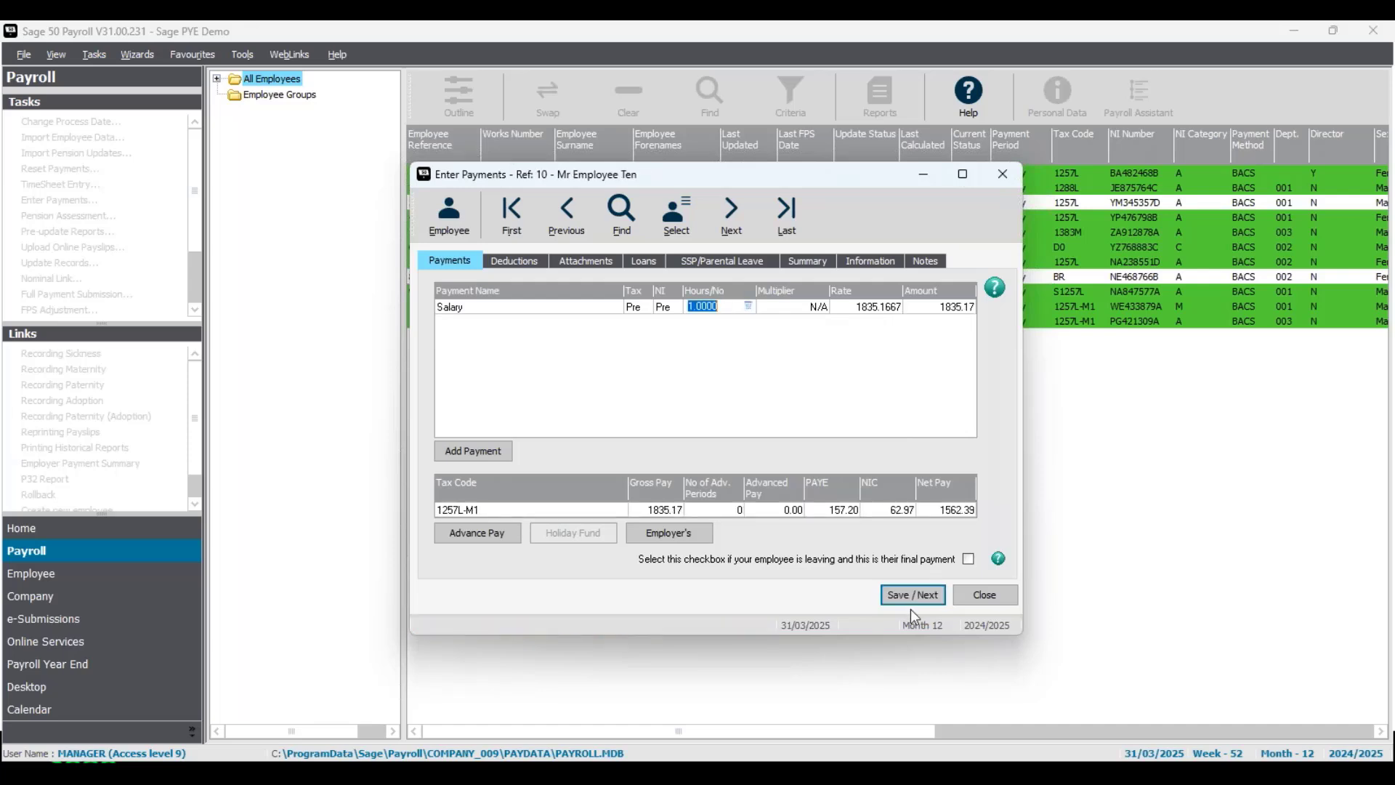
{"action": "left_click", "coordinate": [914, 597]}
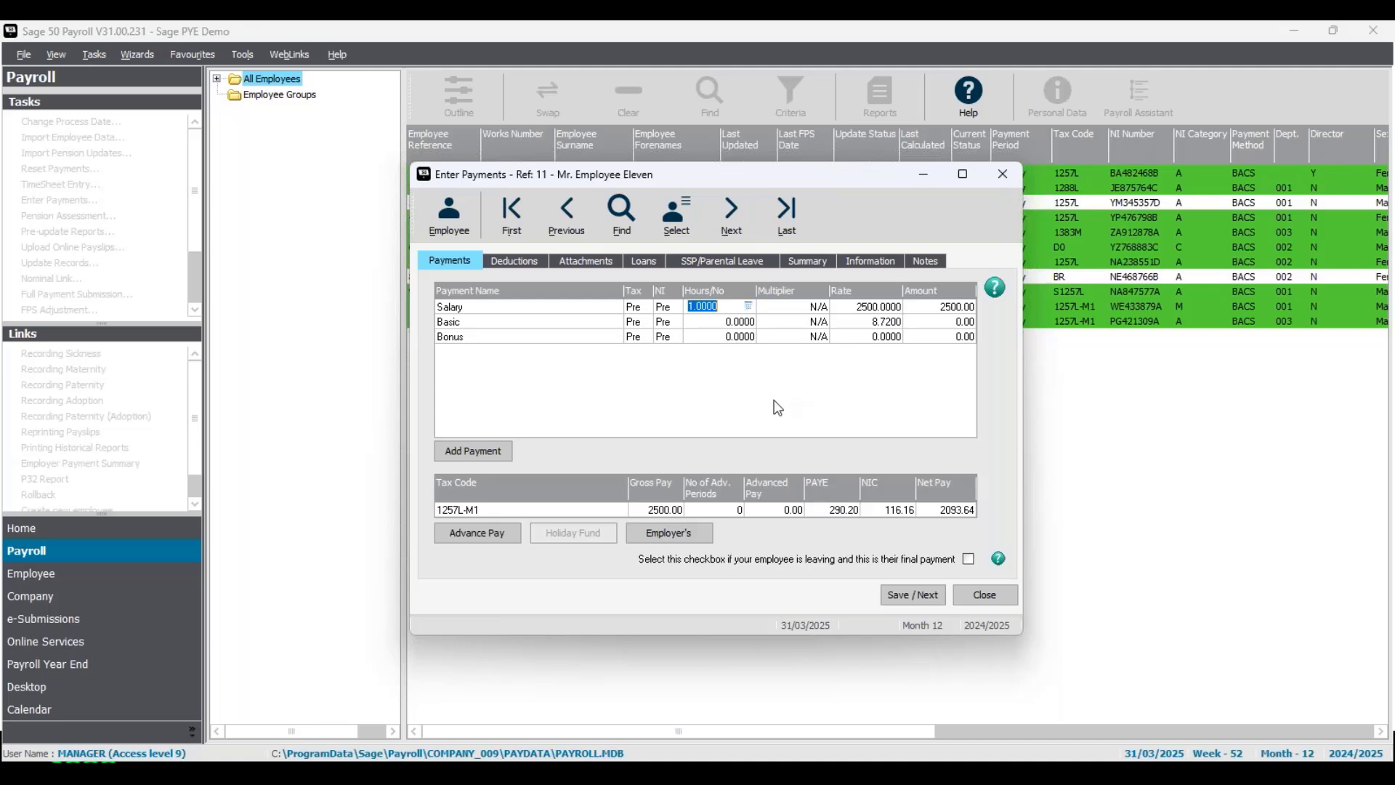
- Set Employee Eleven's salary hours to 12/21 (0.5714, salary 1428.50), save, and close payments
{"action": "left_click", "coordinate": [749, 307]}
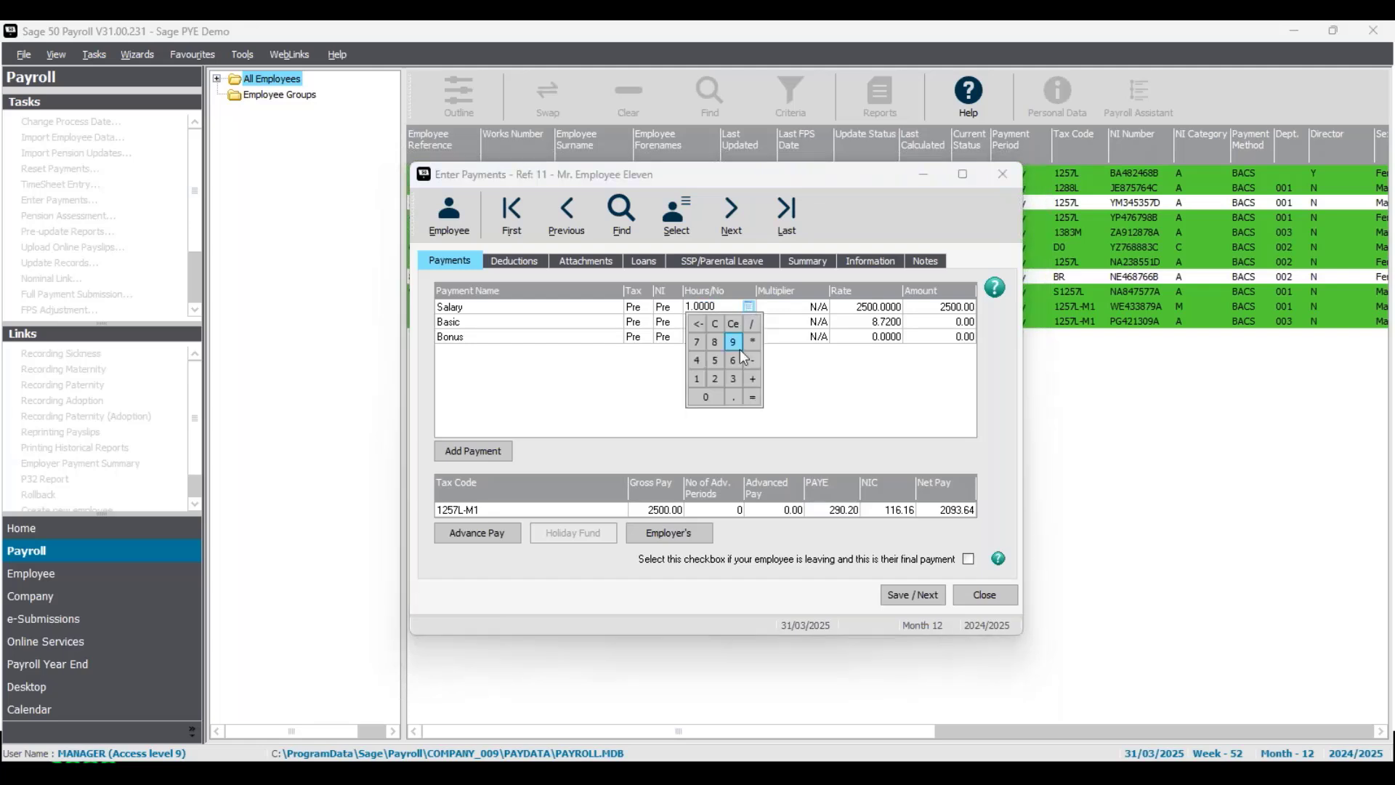
{"action": "left_click", "coordinate": [698, 378]}
{"action": "left_click", "coordinate": [715, 378]}
{"action": "left_click", "coordinate": [713, 378]}
{"action": "left_click", "coordinate": [753, 397]}
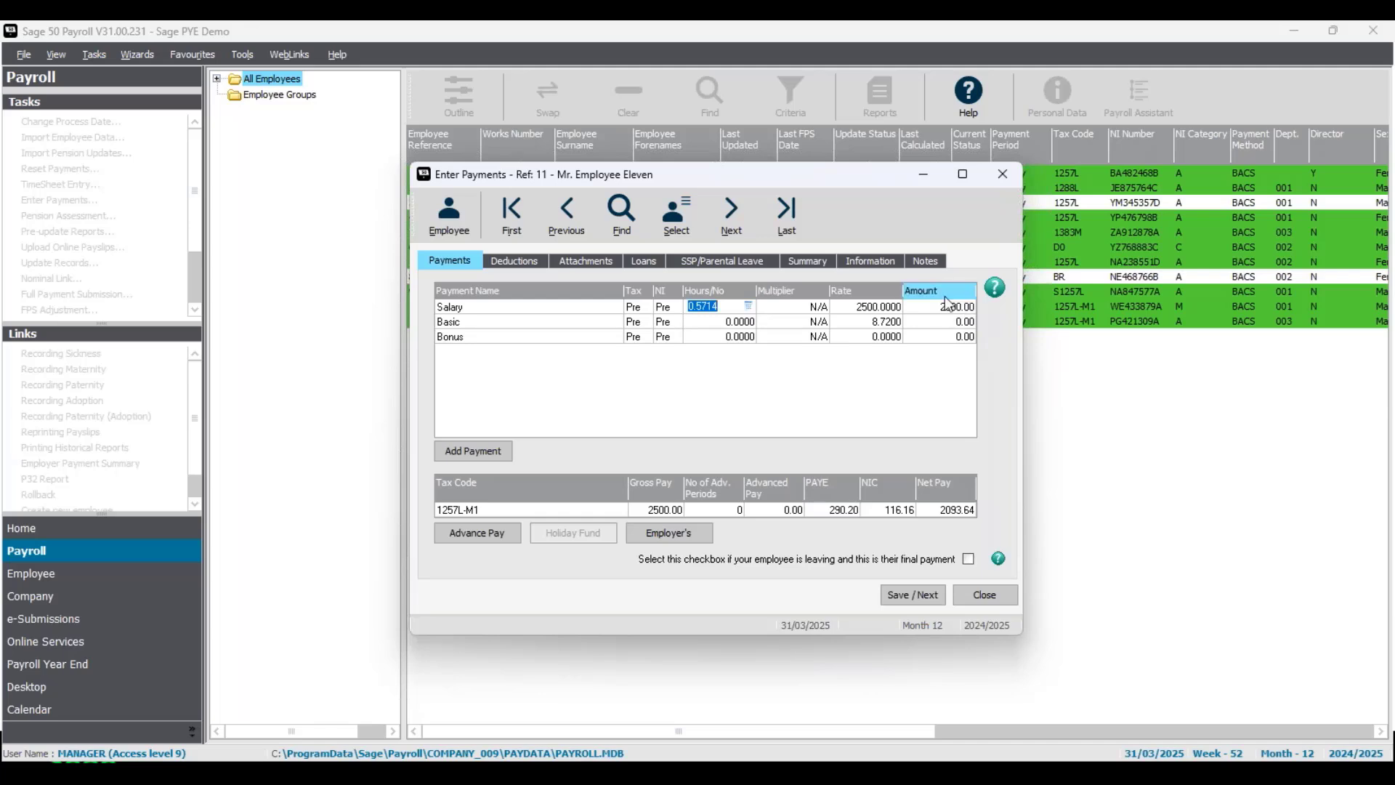
{"action": "key", "text": "Tab"}
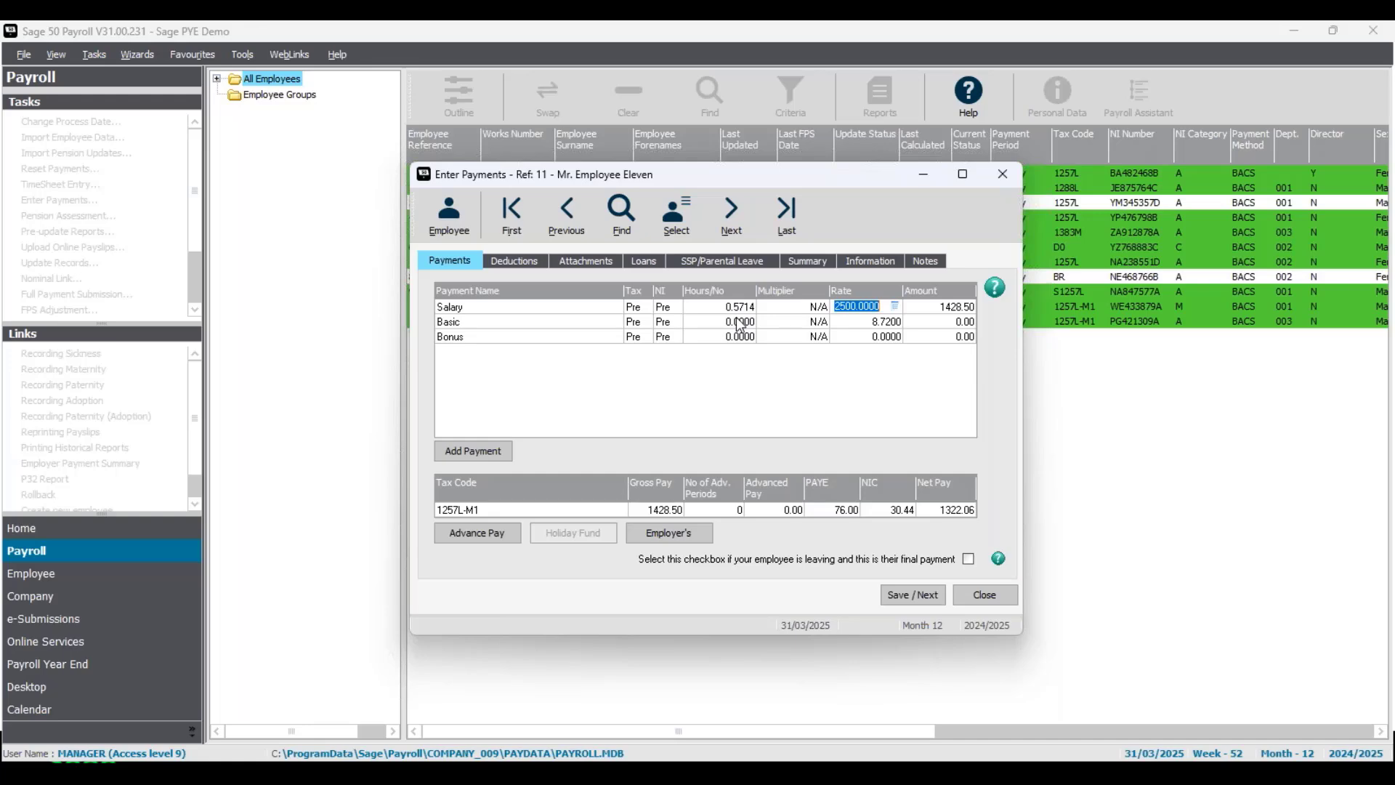
{"action": "left_click", "coordinate": [901, 594]}
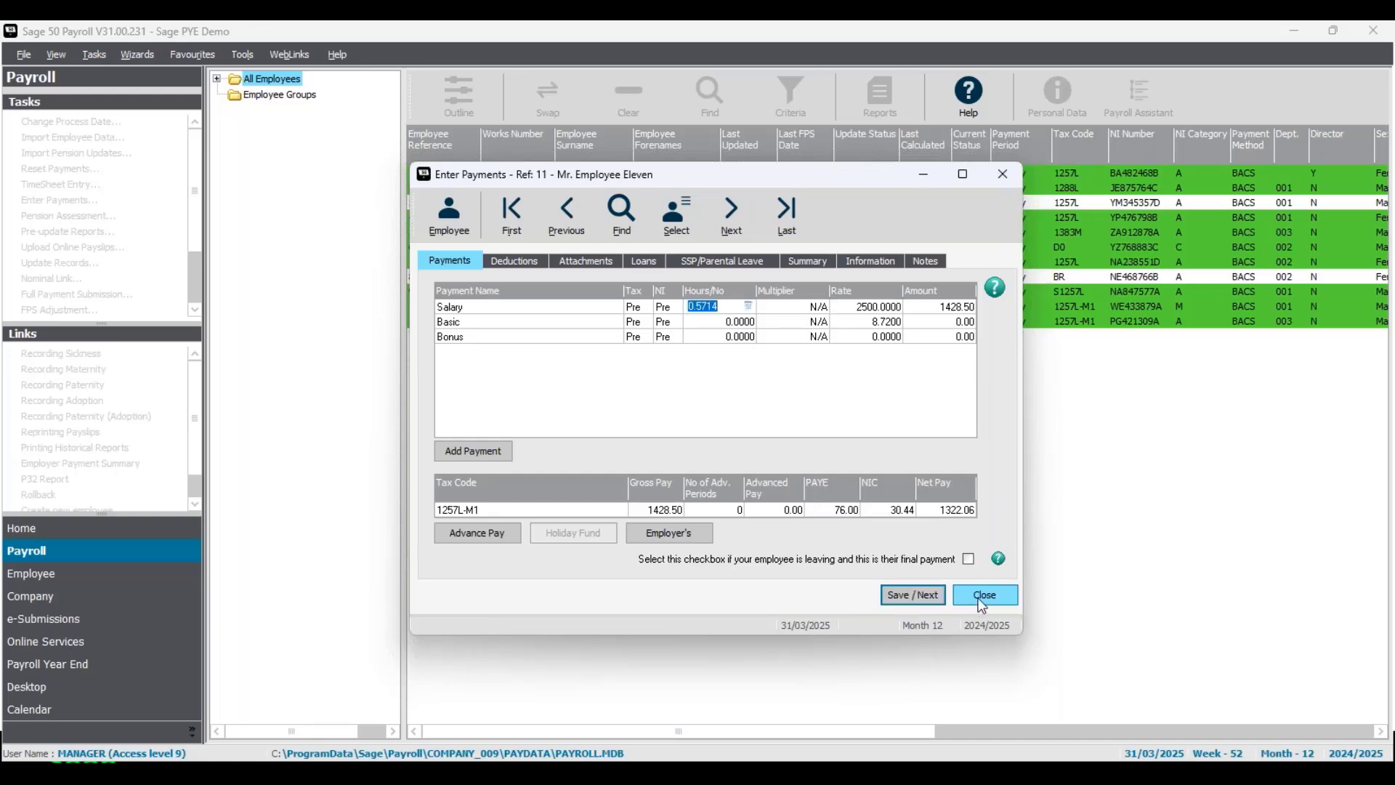
{"action": "left_click", "coordinate": [983, 597]}
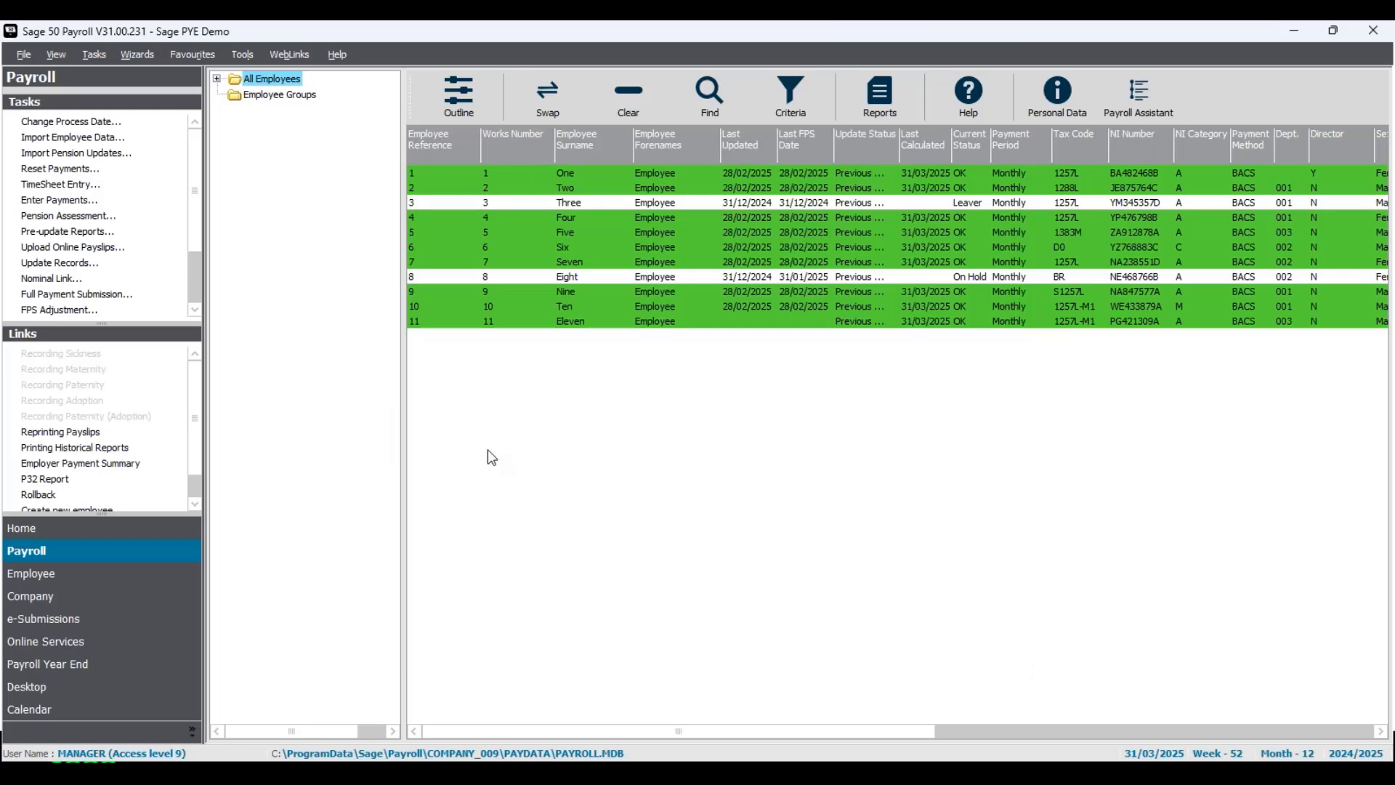
- Run the Update Records wizard for the monthly employees, then clear the selection and pick employee One
{"action": "left_click", "coordinate": [80, 263]}
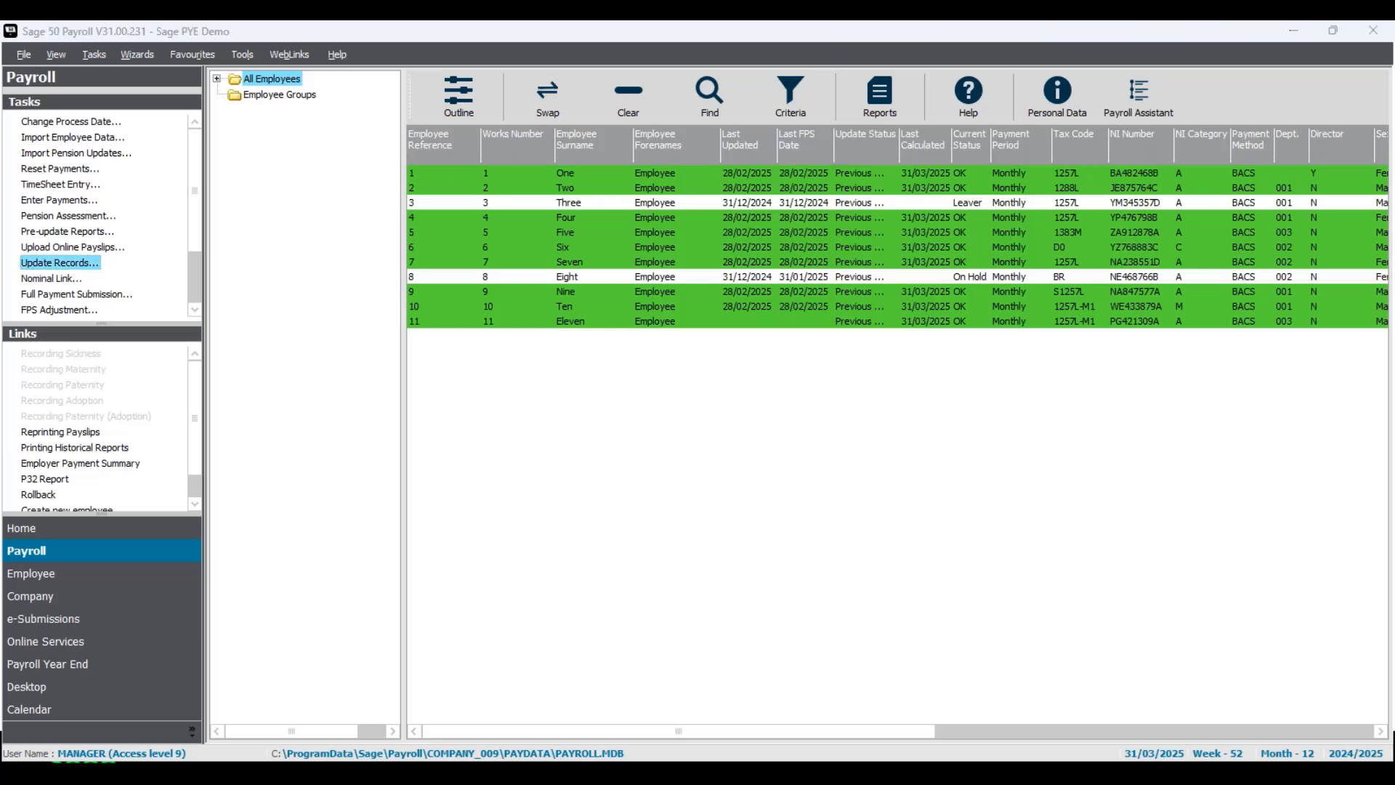
{"action": "left_click", "coordinate": [834, 476]}
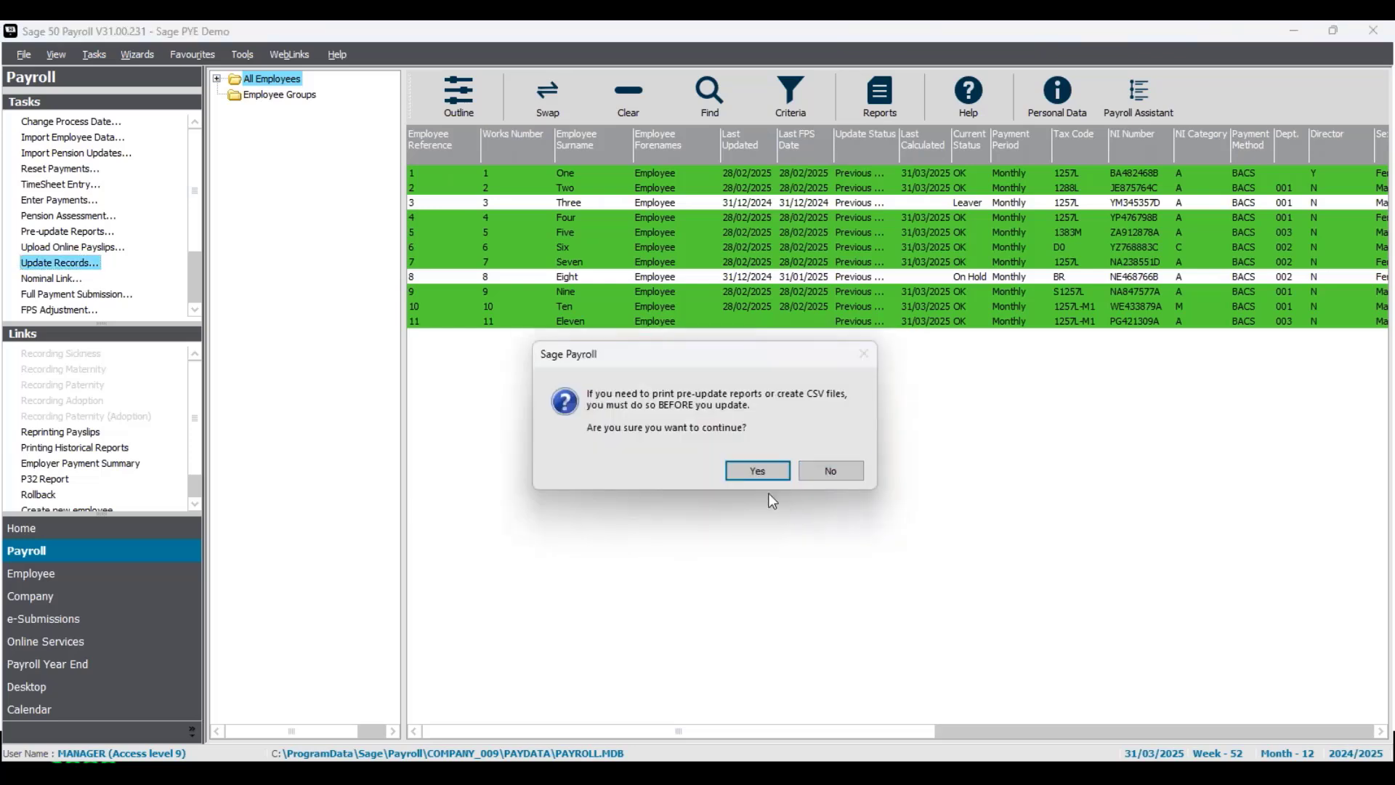
{"action": "left_click", "coordinate": [759, 471]}
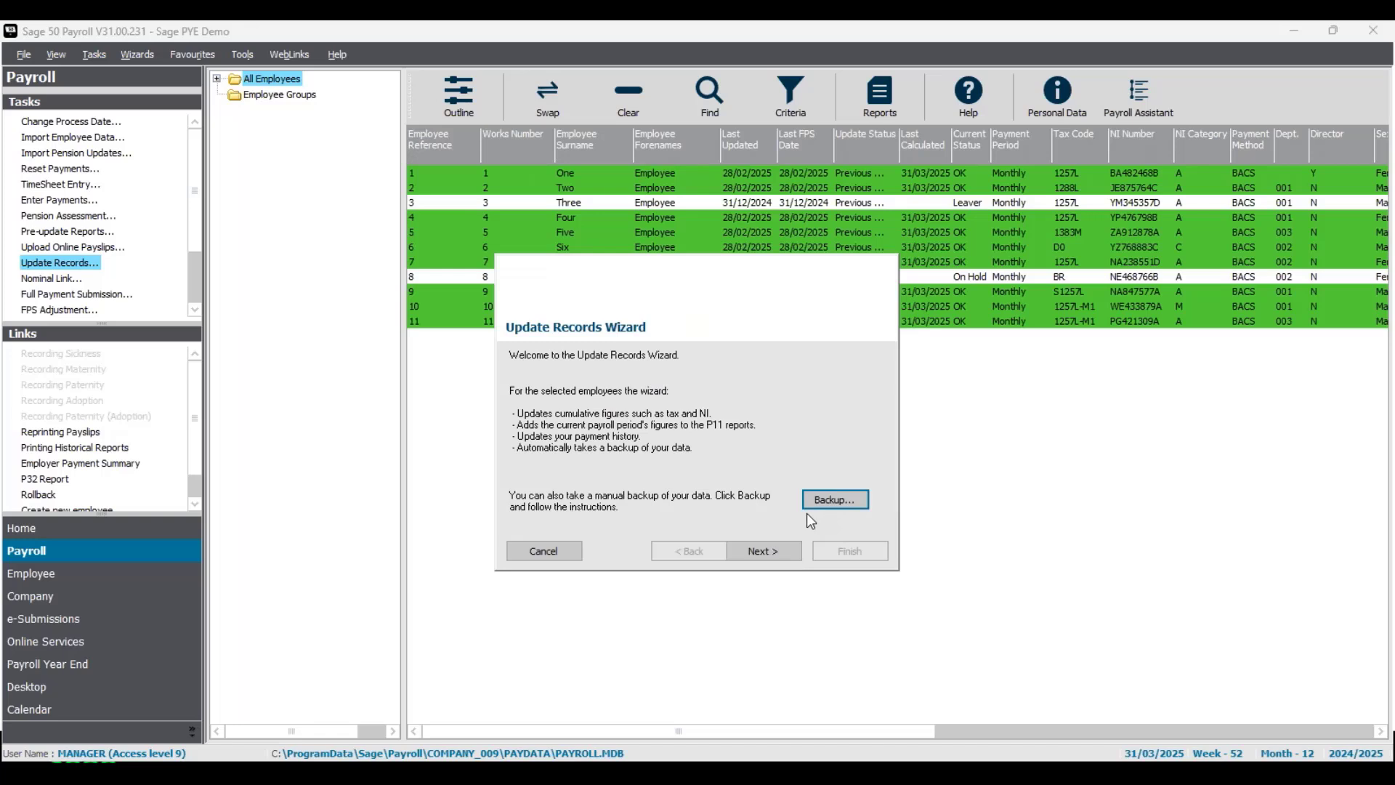
{"action": "left_click", "coordinate": [778, 551]}
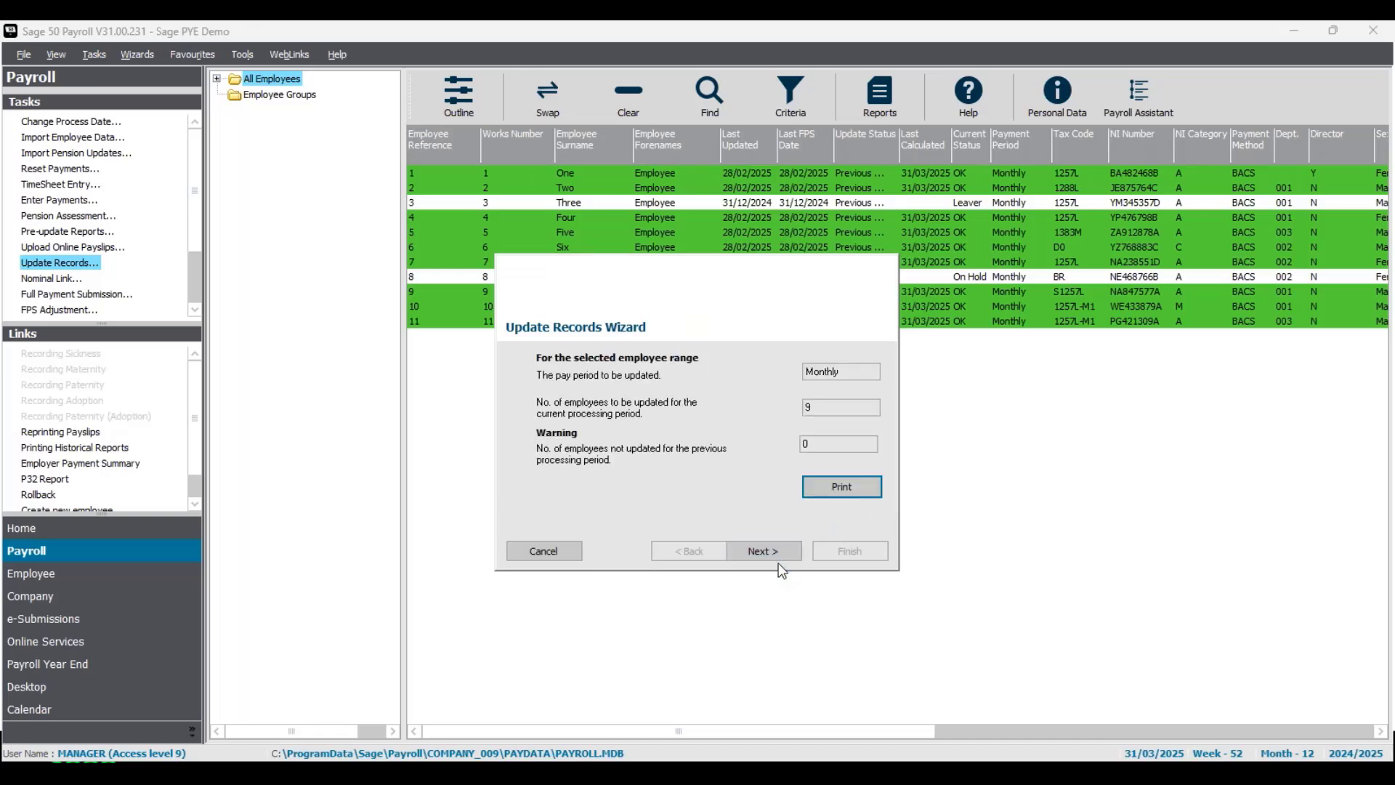
{"action": "left_click", "coordinate": [778, 552]}
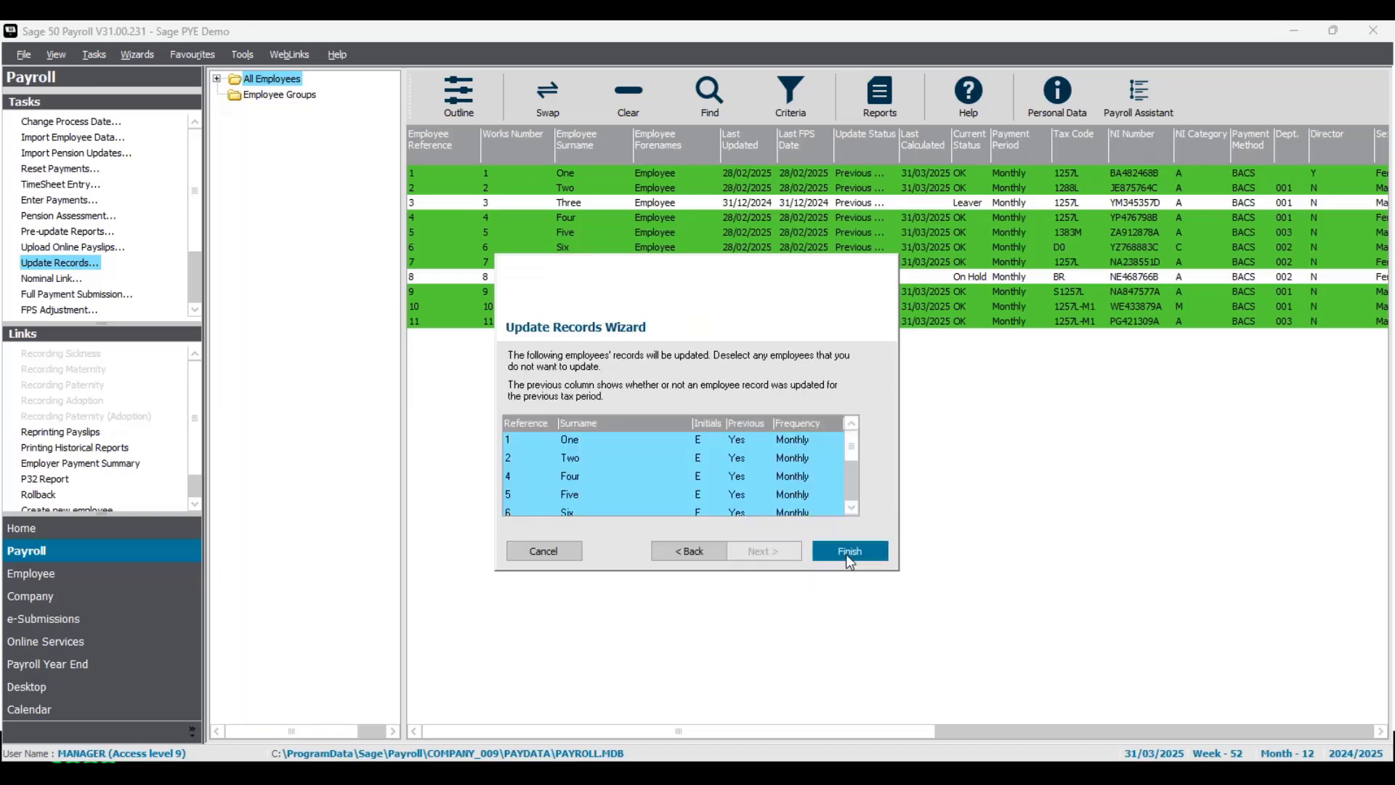
{"action": "left_click", "coordinate": [848, 553]}
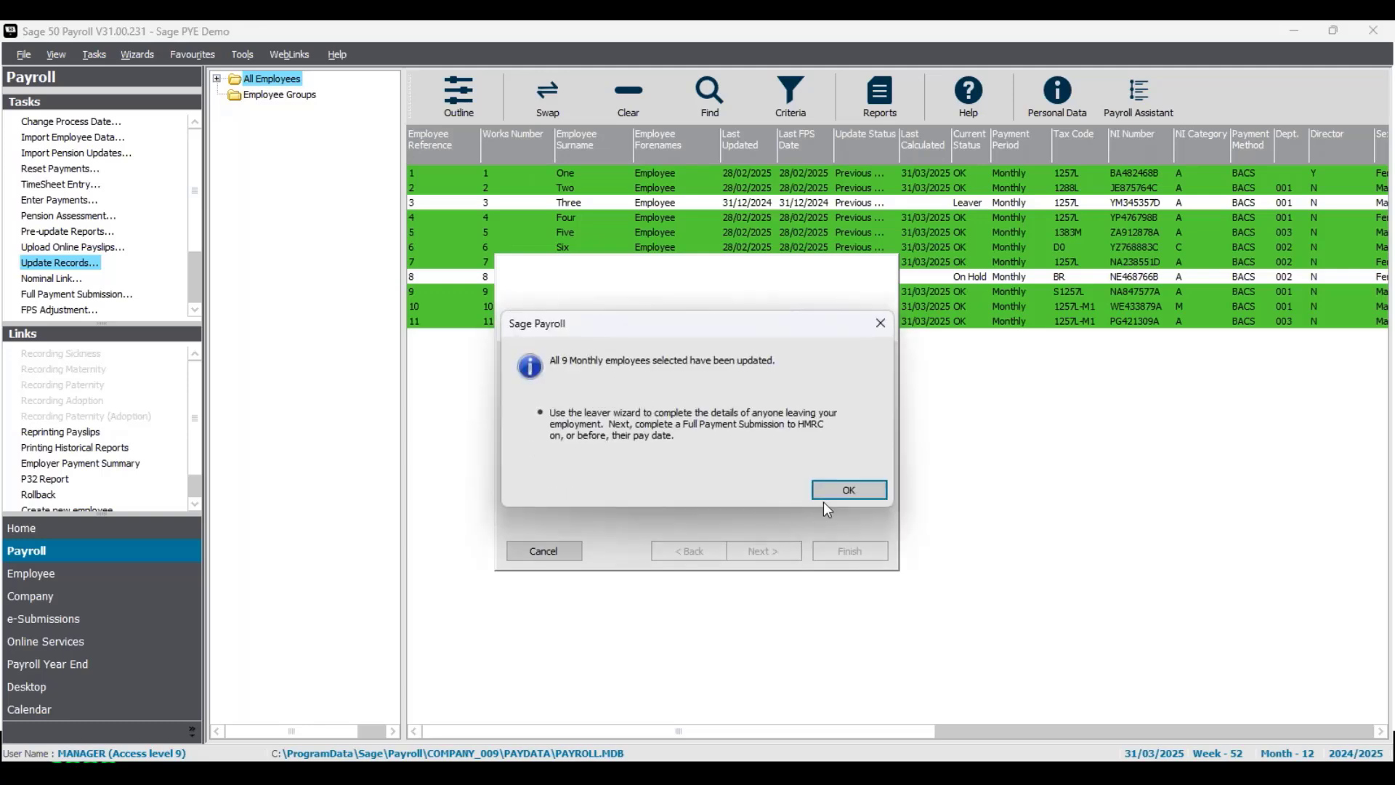
{"action": "left_click", "coordinate": [838, 490]}
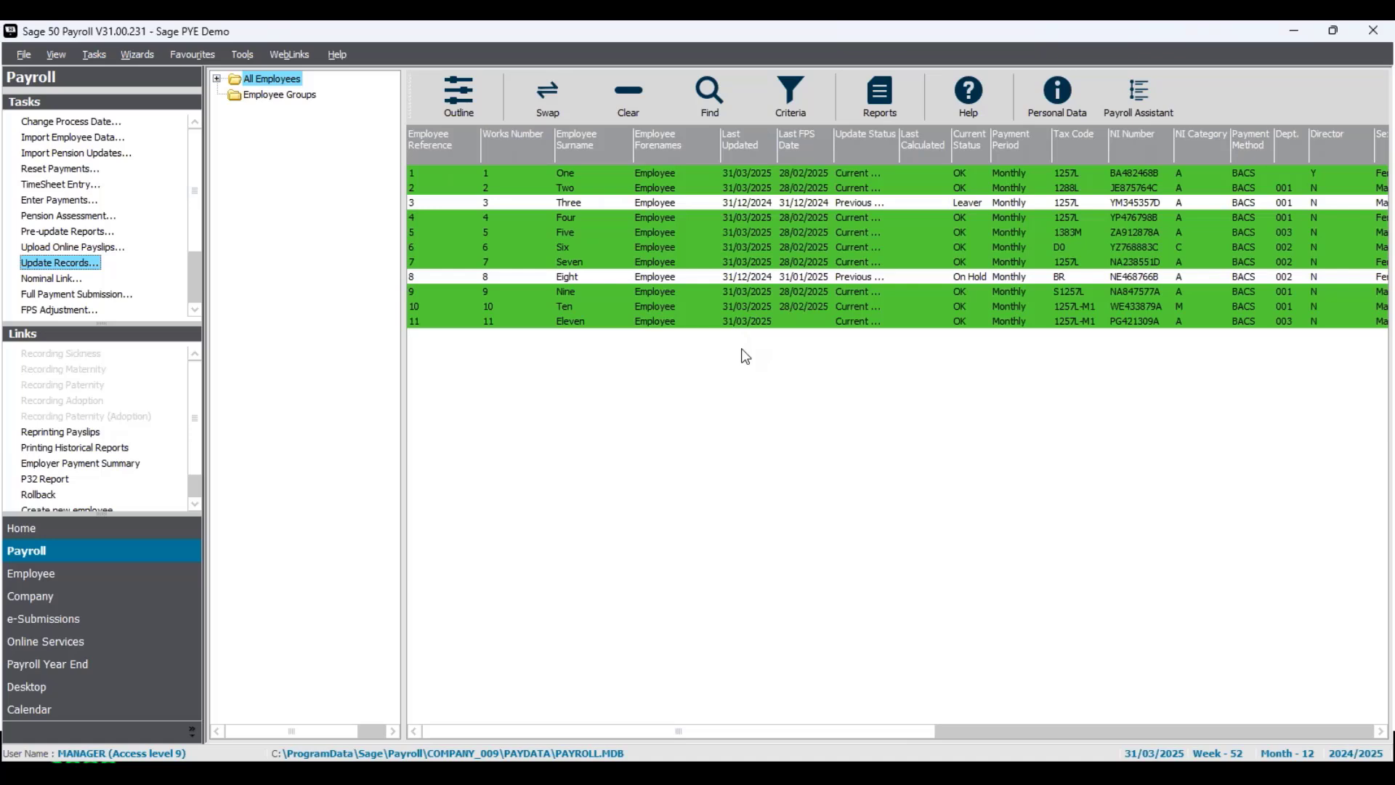
{"action": "left_click", "coordinate": [642, 98]}
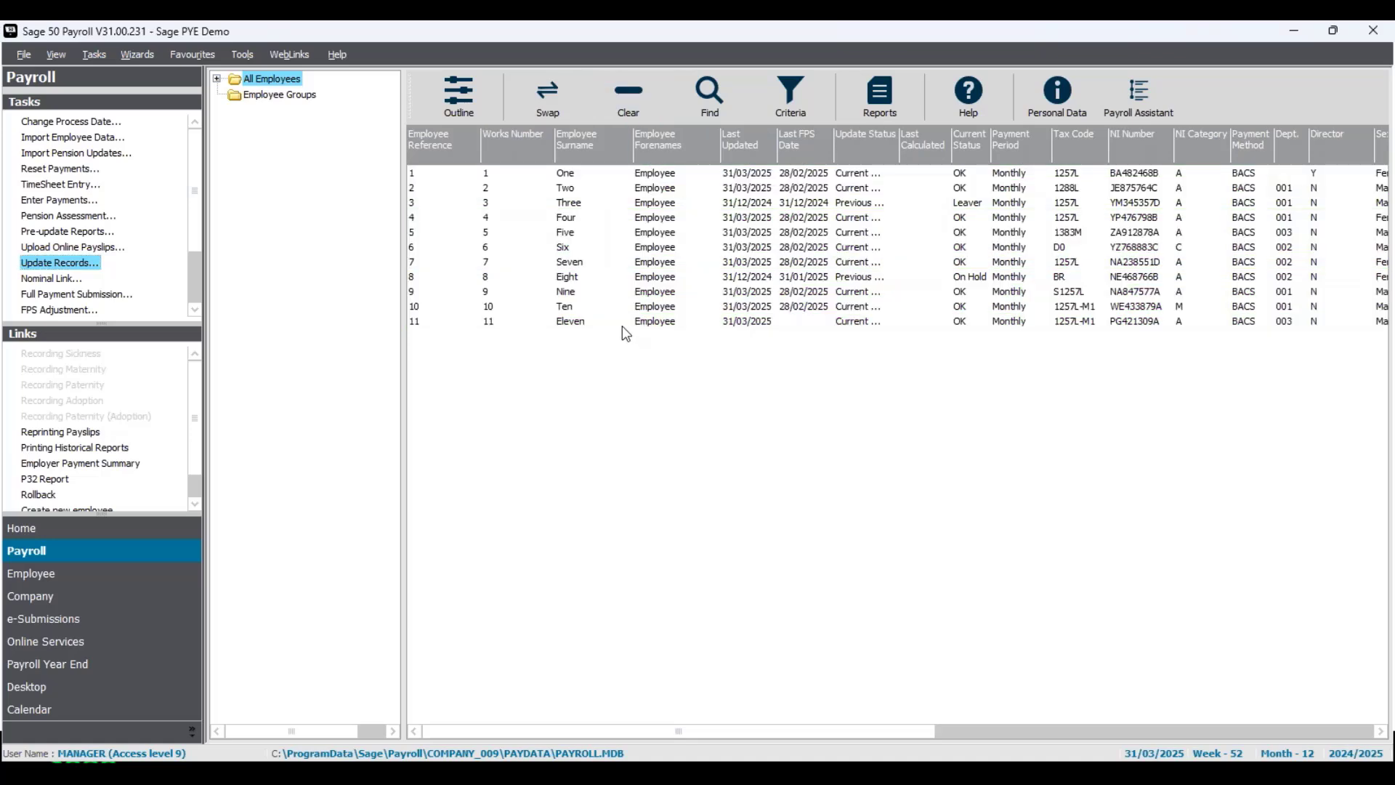
{"action": "left_click", "coordinate": [589, 179]}
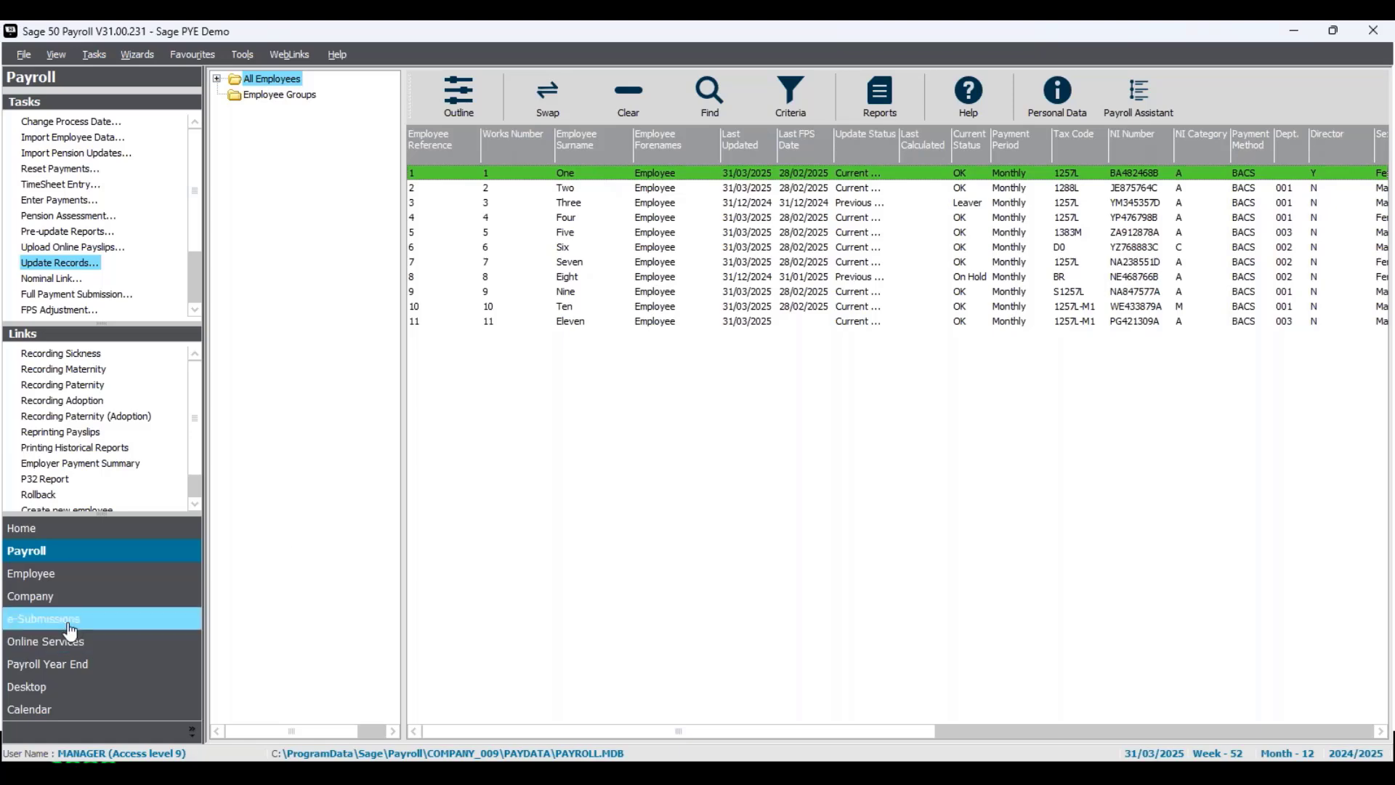
- Open Employee One's record at the Employment tab and launch the Leaver Wizard
{"action": "left_click", "coordinate": [109, 577]}
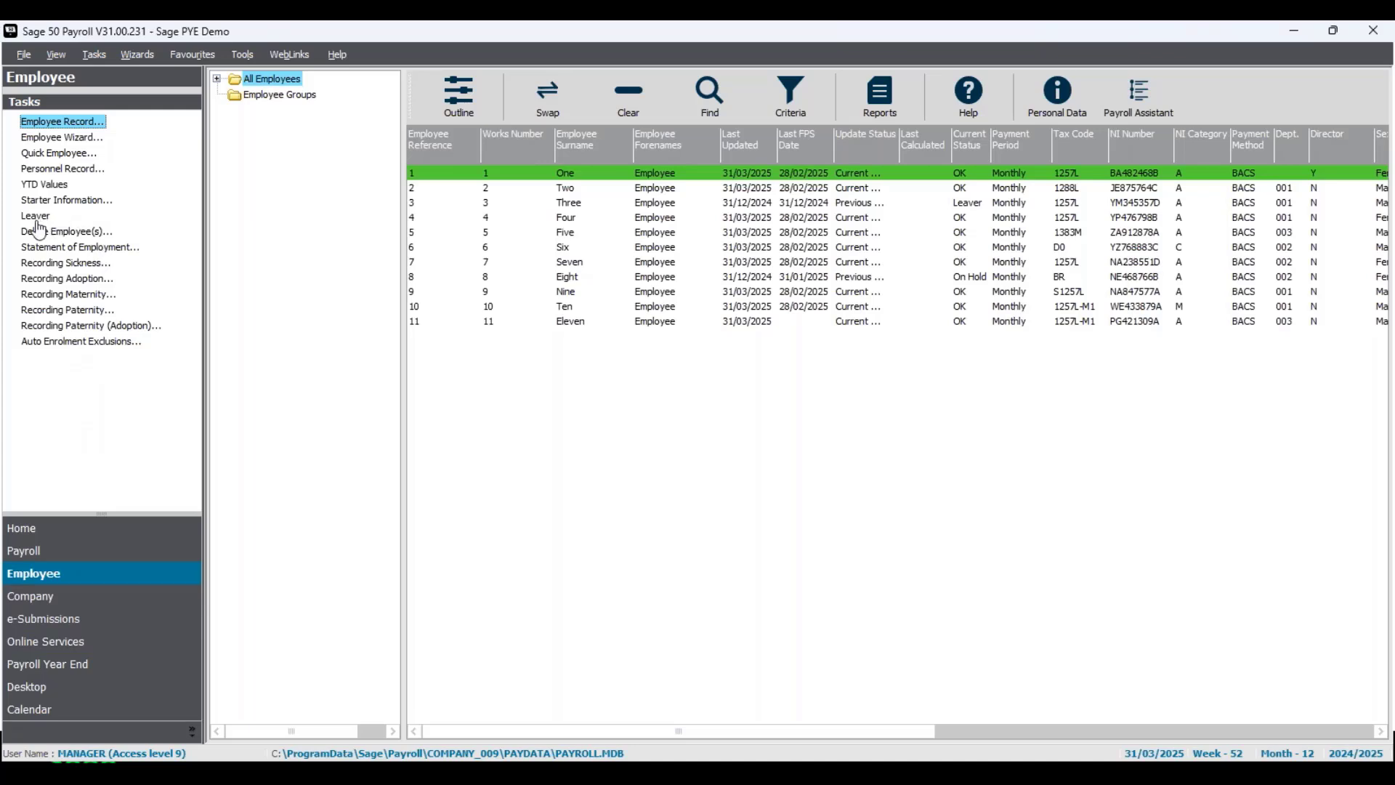
{"action": "left_click", "coordinate": [138, 55]}
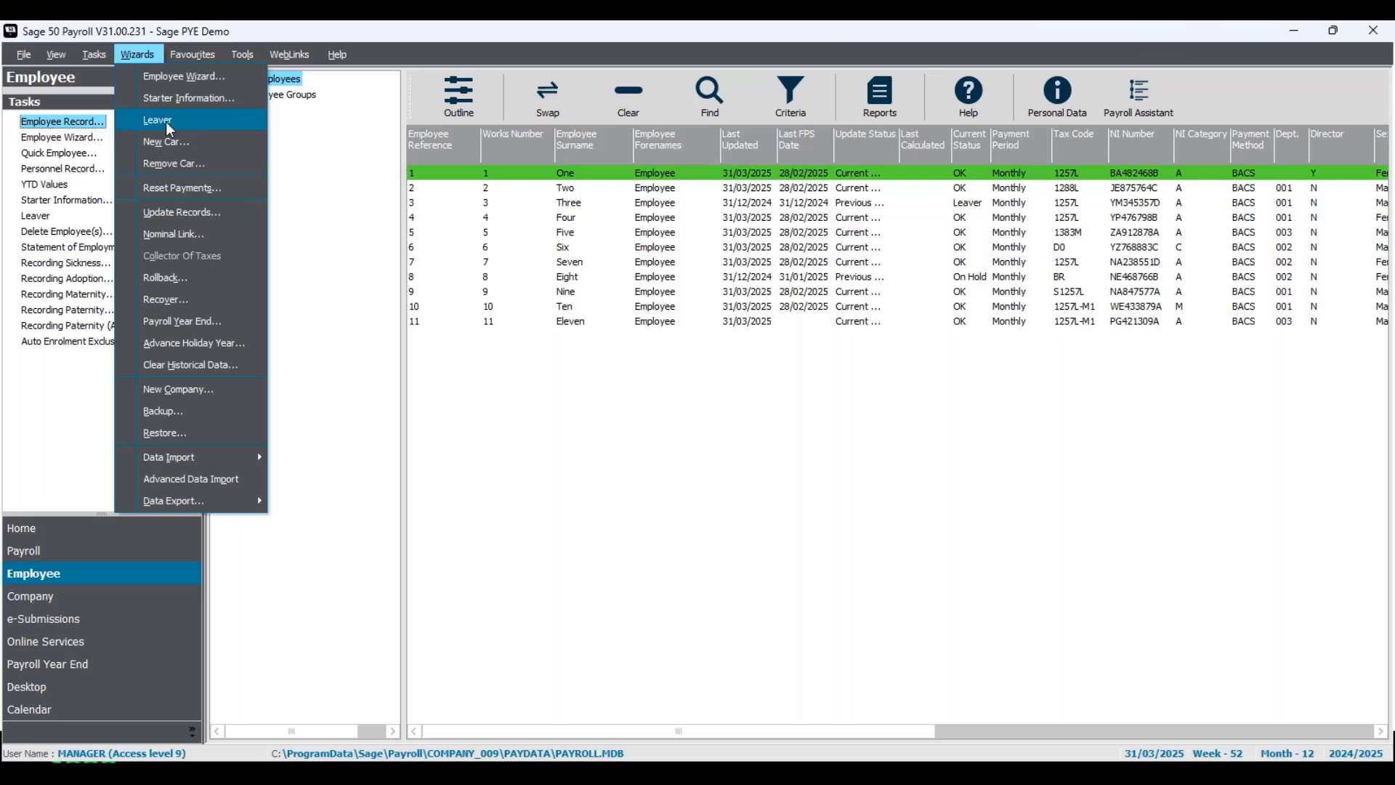
{"action": "left_click", "coordinate": [645, 170]}
{"action": "right_click", "coordinate": [649, 176]}
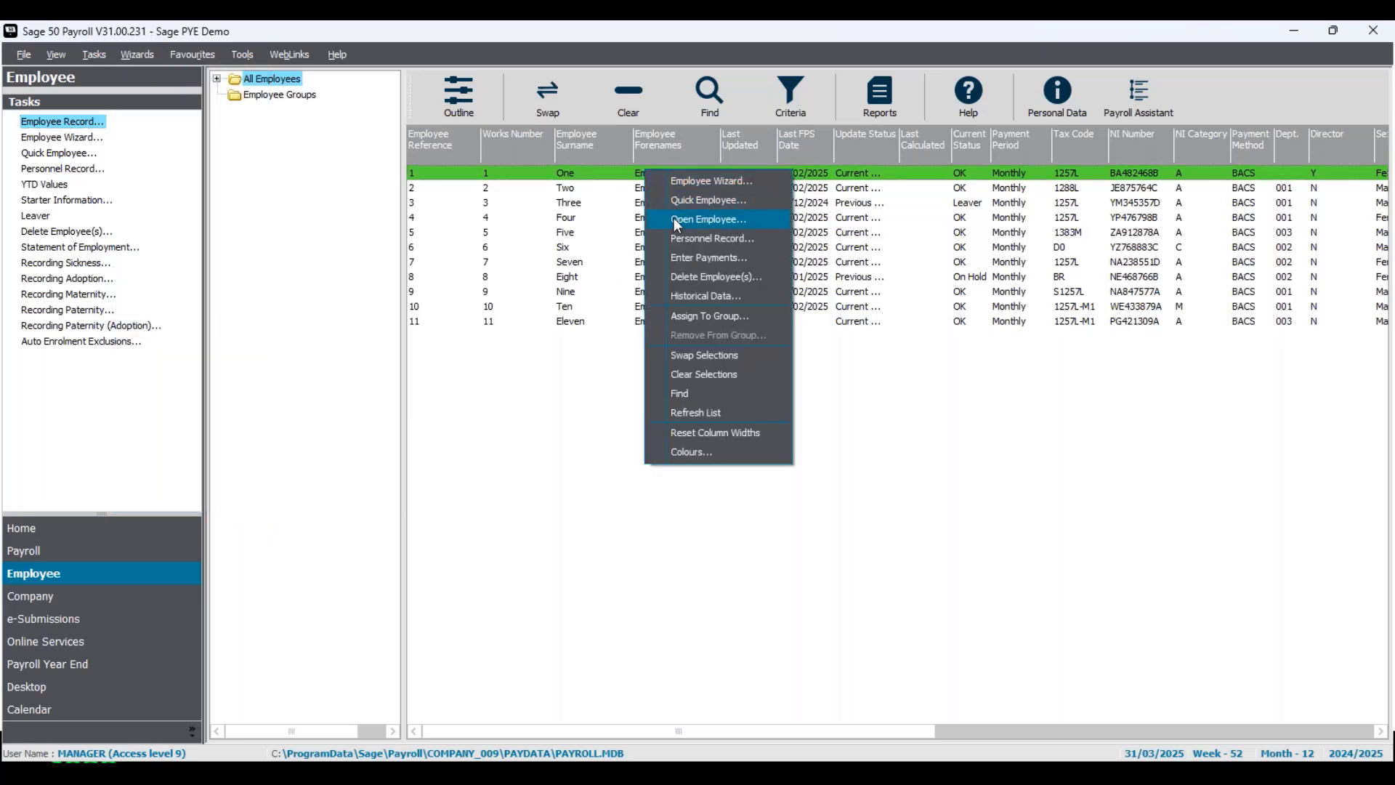
{"action": "left_click", "coordinate": [677, 221]}
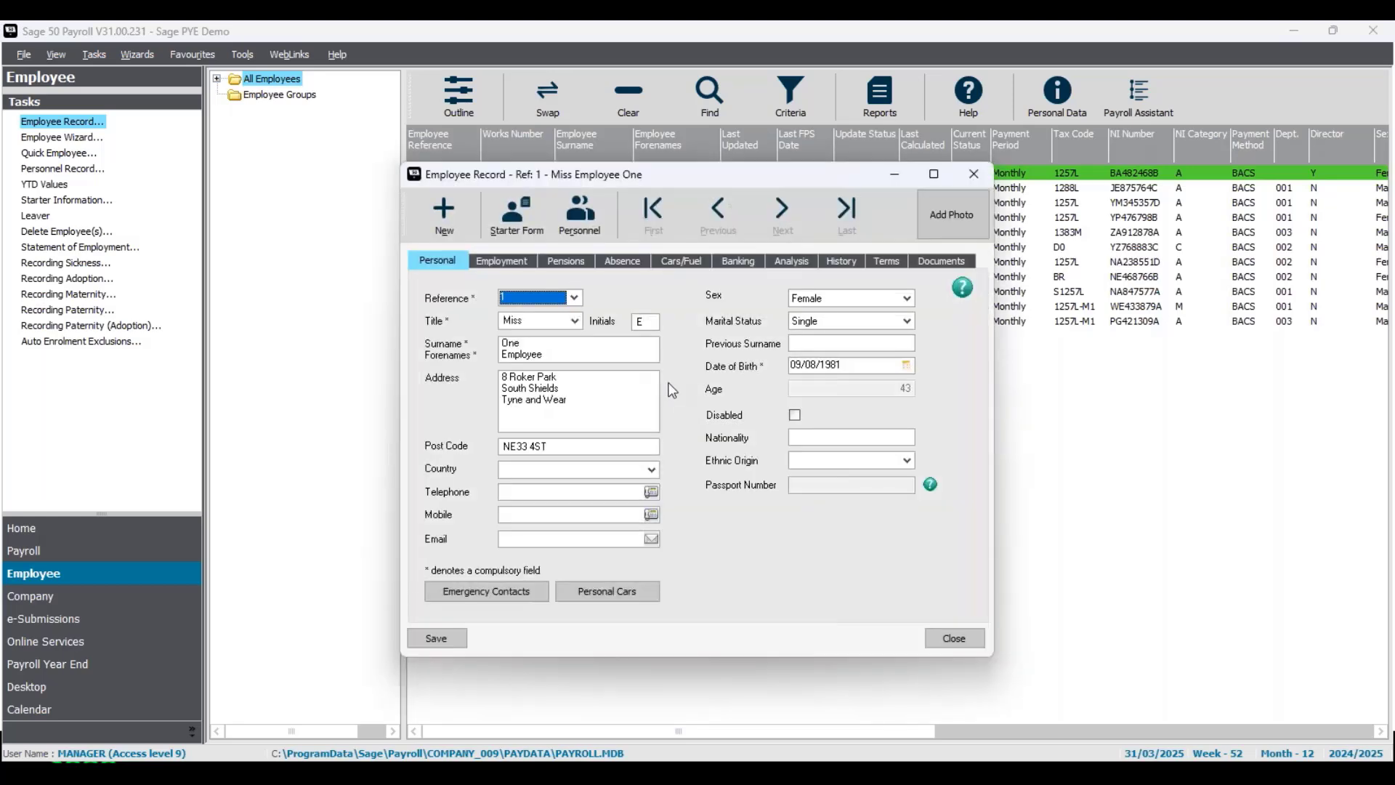
{"action": "left_click", "coordinate": [524, 266]}
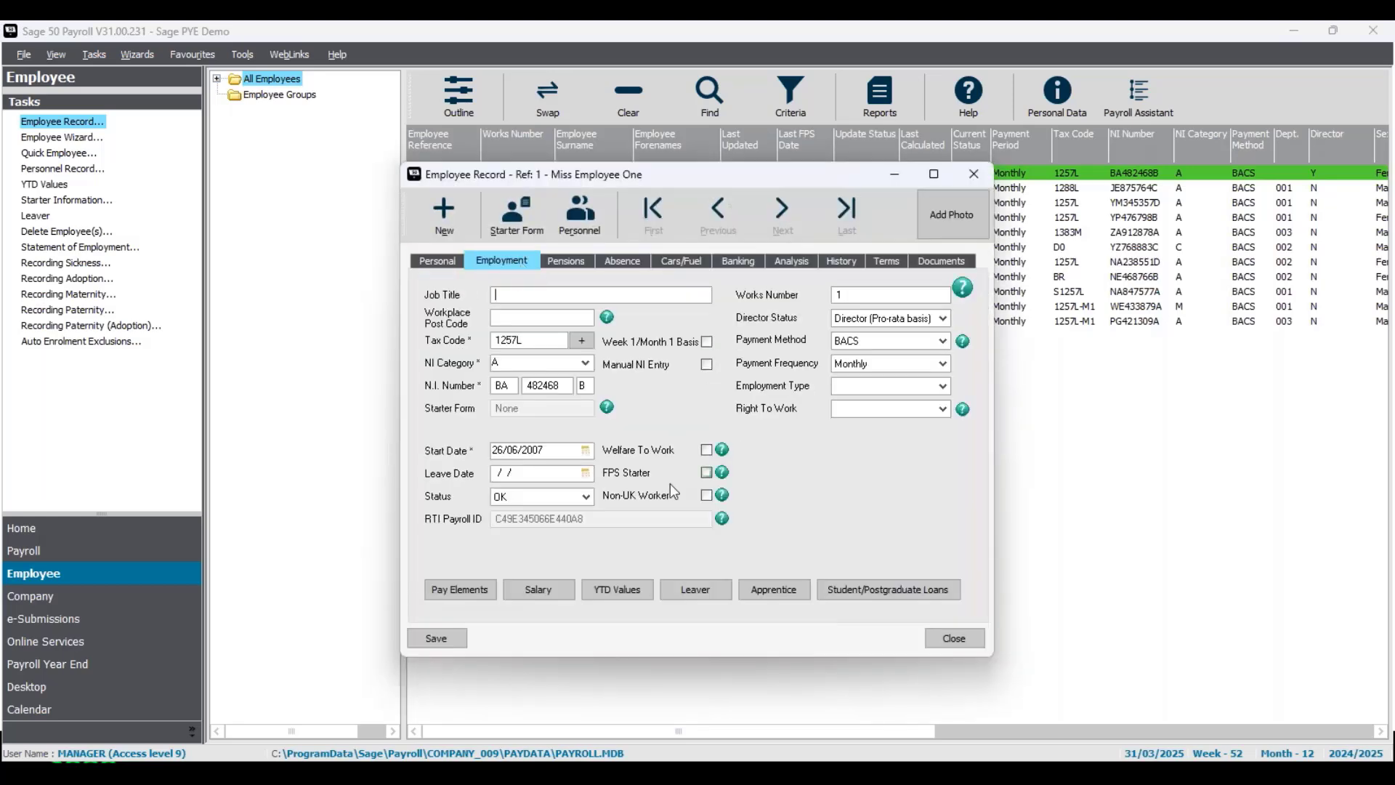
{"action": "left_click", "coordinate": [695, 598]}
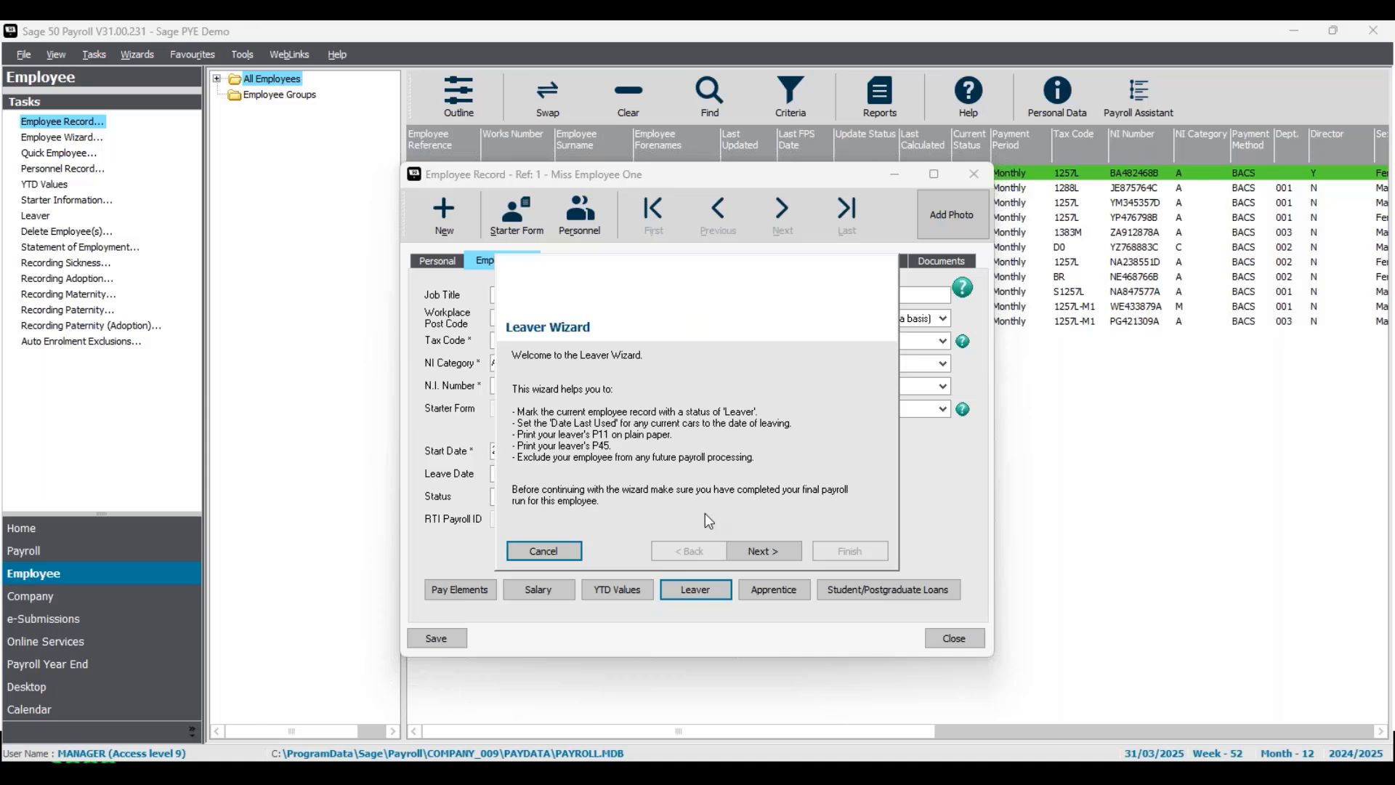
- Set leaving date 21/03/2025 and choose P45 - Plain paper (for eSubmissions) stationery
{"action": "left_click", "coordinate": [764, 551]}
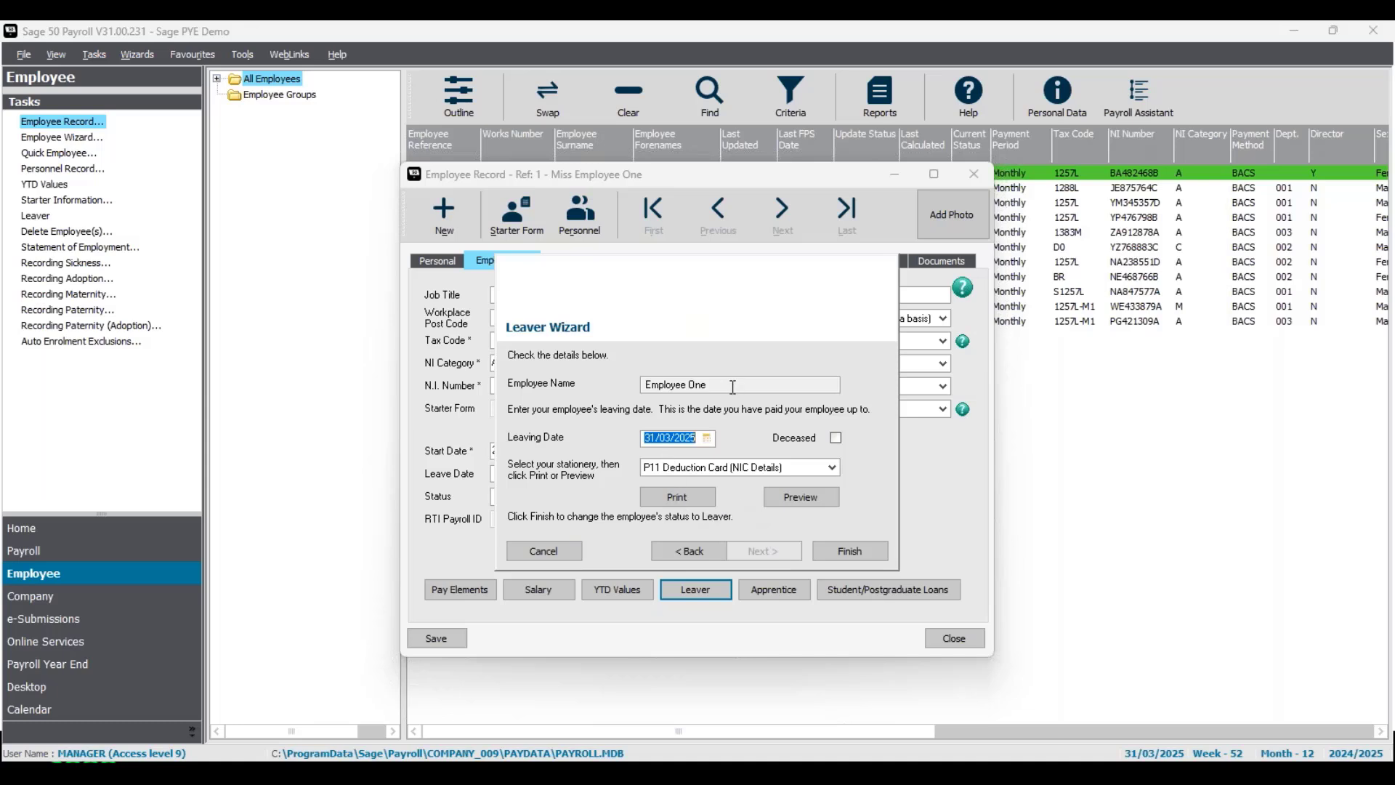
{"action": "left_click", "coordinate": [708, 438]}
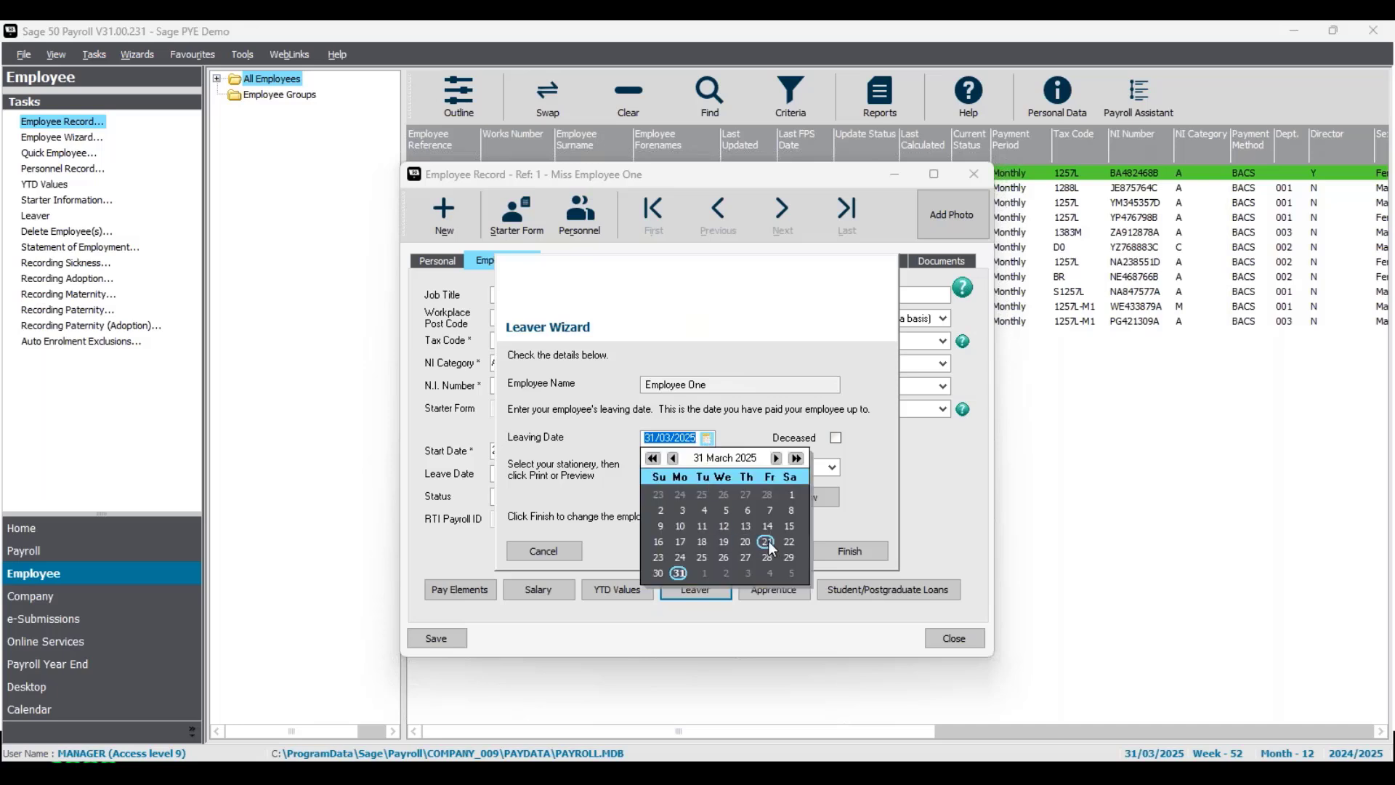
{"action": "left_click", "coordinate": [768, 542]}
{"action": "left_click", "coordinate": [742, 441]}
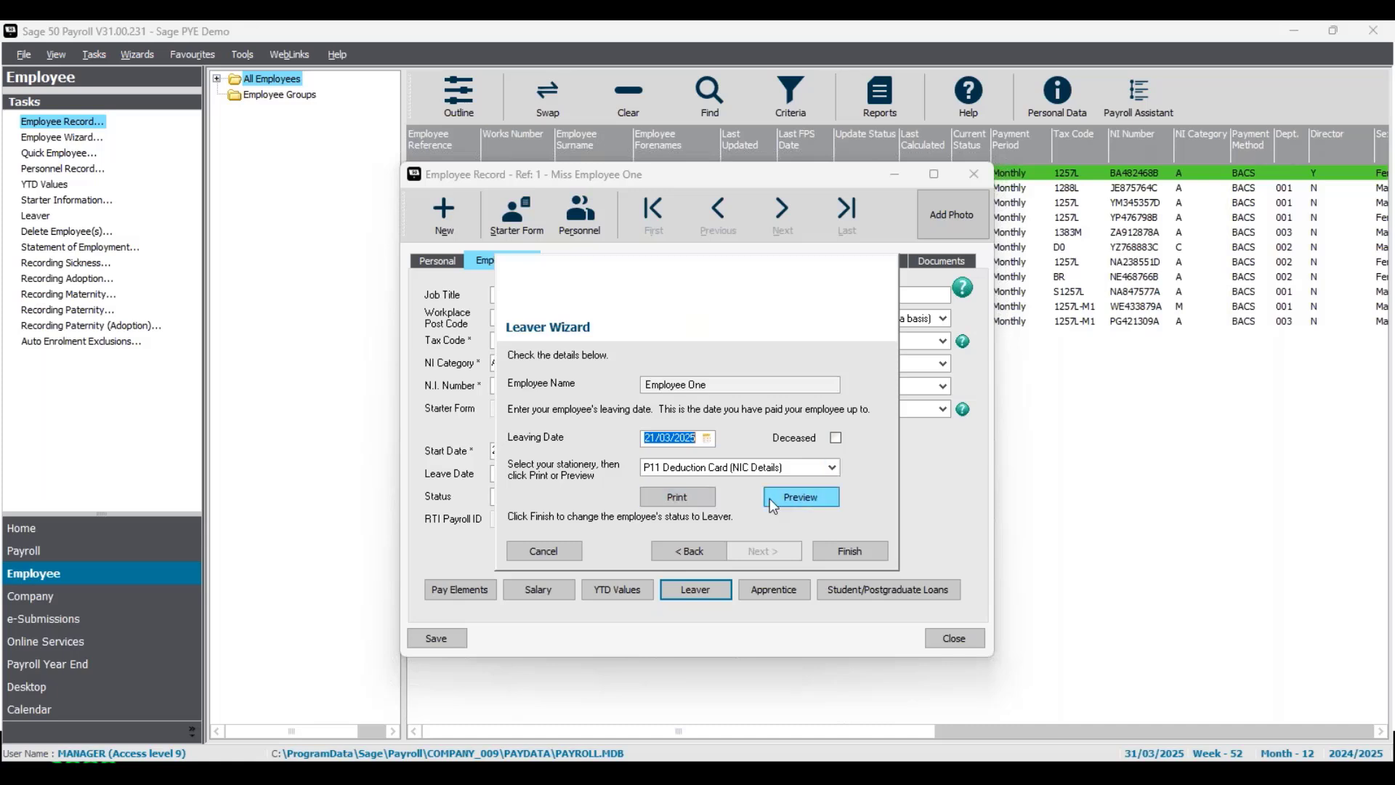
{"action": "left_click", "coordinate": [836, 469]}
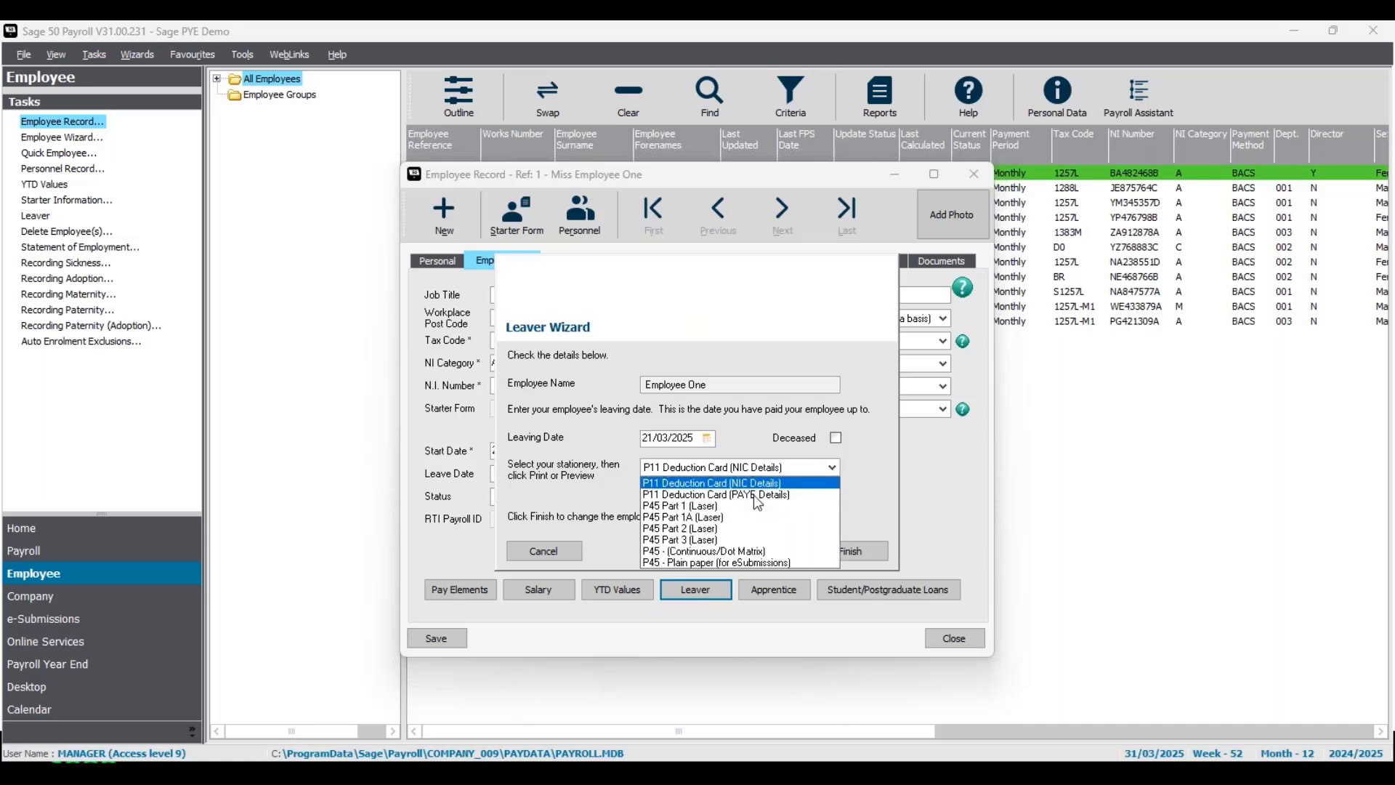
{"action": "left_click", "coordinate": [689, 563]}
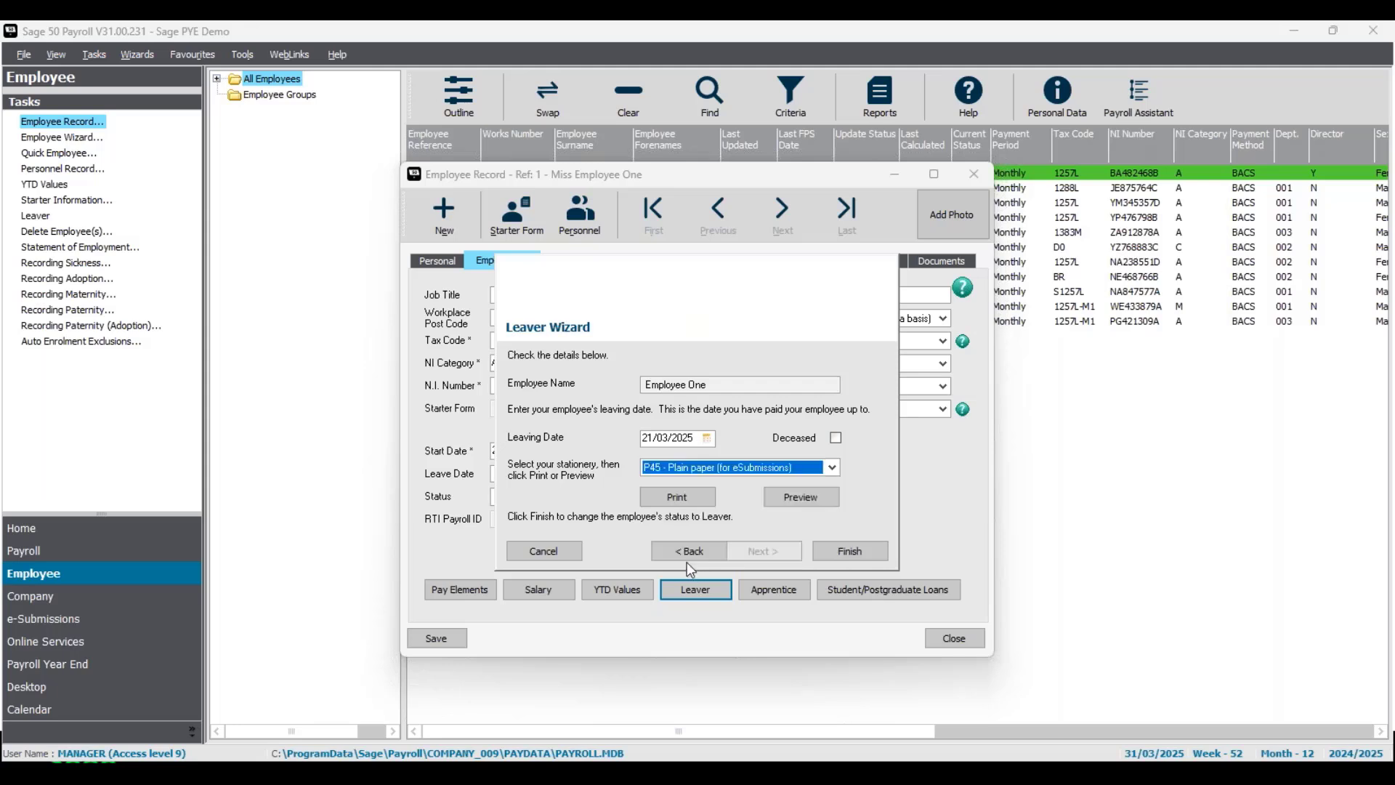
- Preview Employee One's P45 (total pay 45,435.76, tax 6,571.20), scroll through it, then close it
{"action": "left_click", "coordinate": [814, 496]}
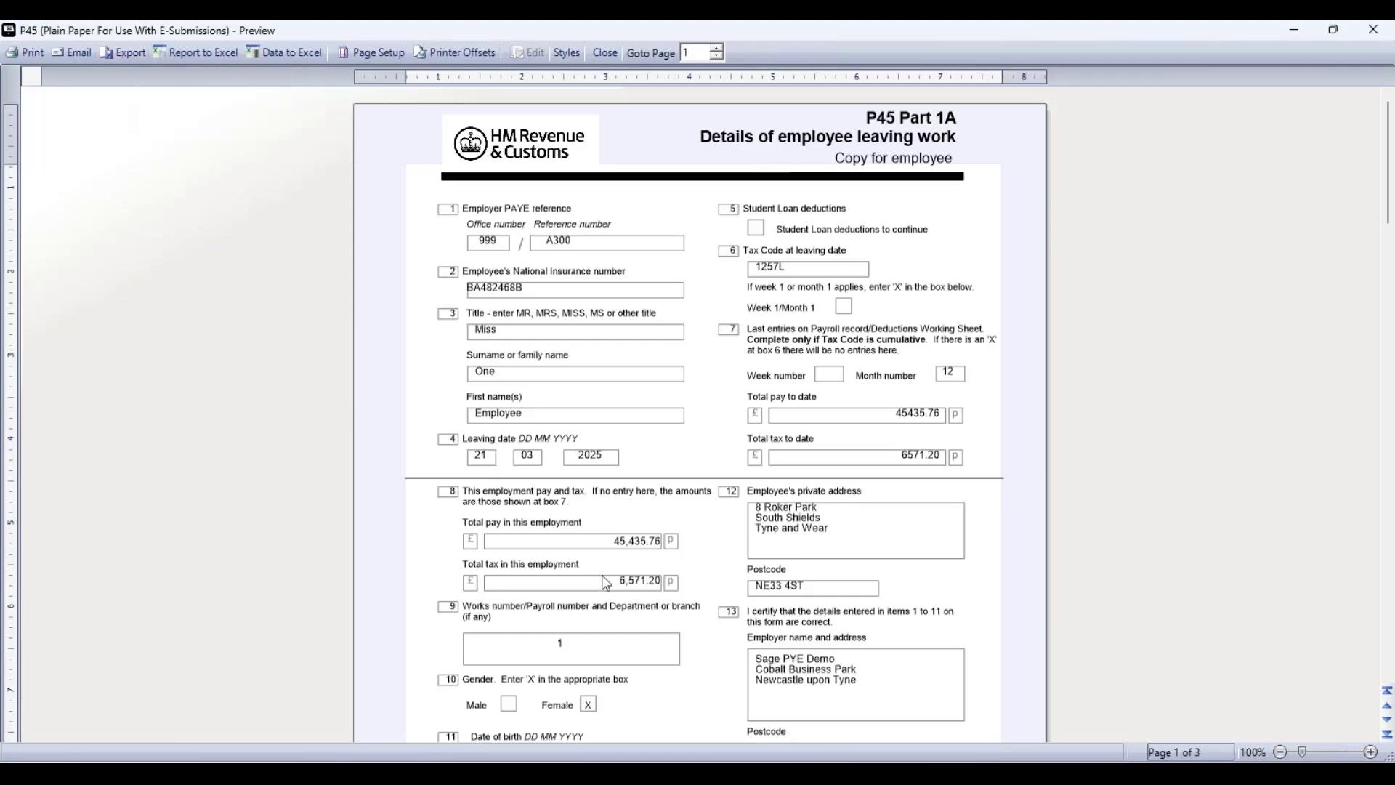
{"action": "scroll", "coordinate": [775, 457], "scroll_direction": "down", "scroll_amount": 15}
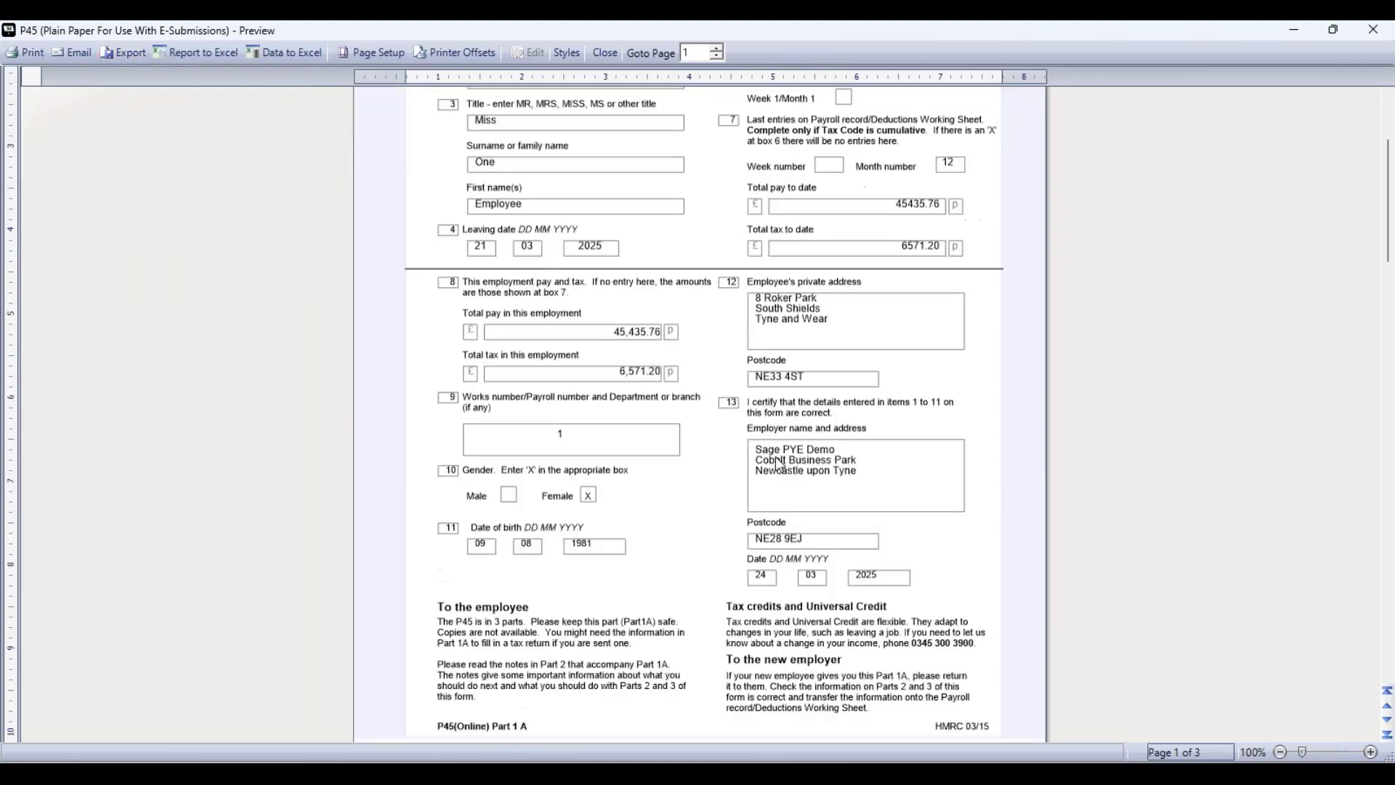
{"action": "scroll", "coordinate": [947, 467], "scroll_direction": "down", "scroll_amount": 12}
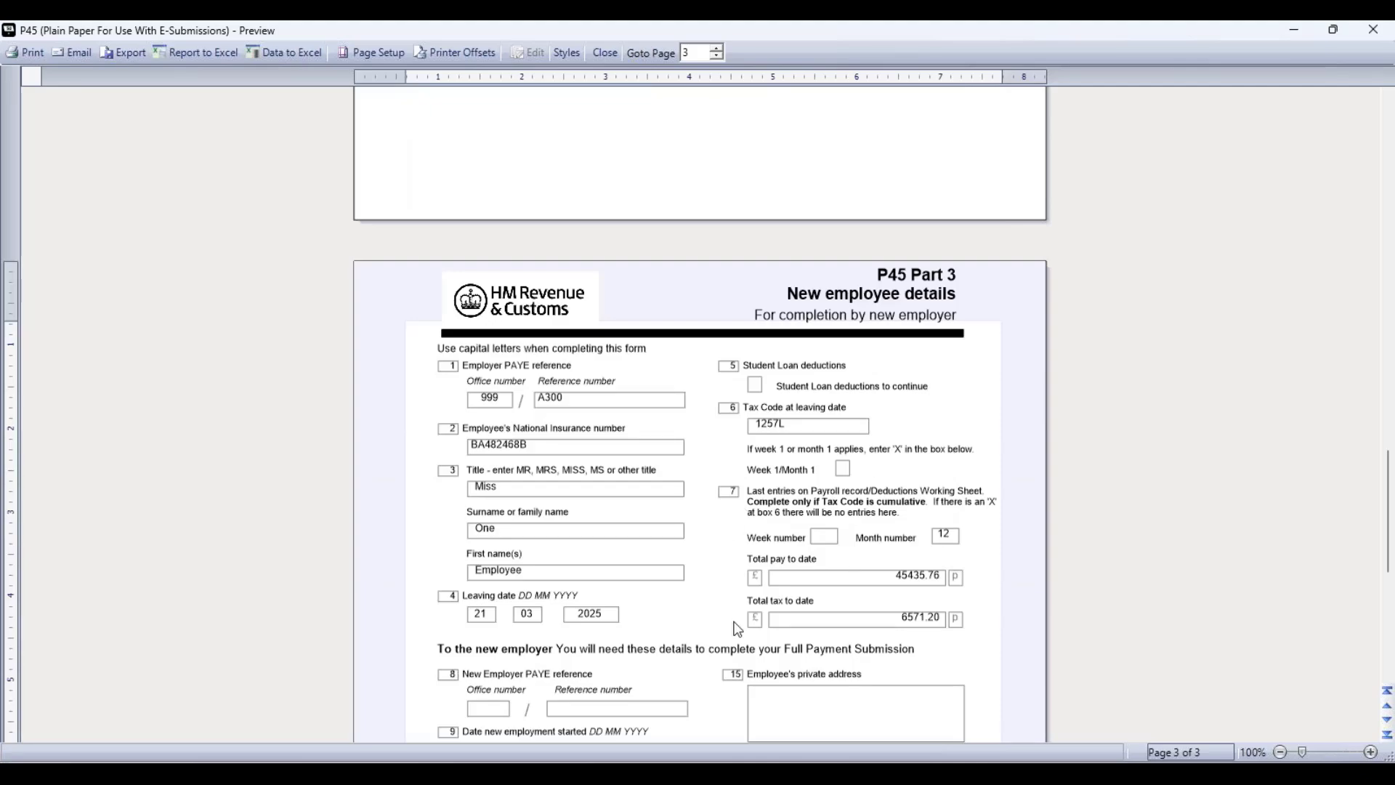
{"action": "scroll", "coordinate": [738, 629], "scroll_direction": "up", "scroll_amount": 20}
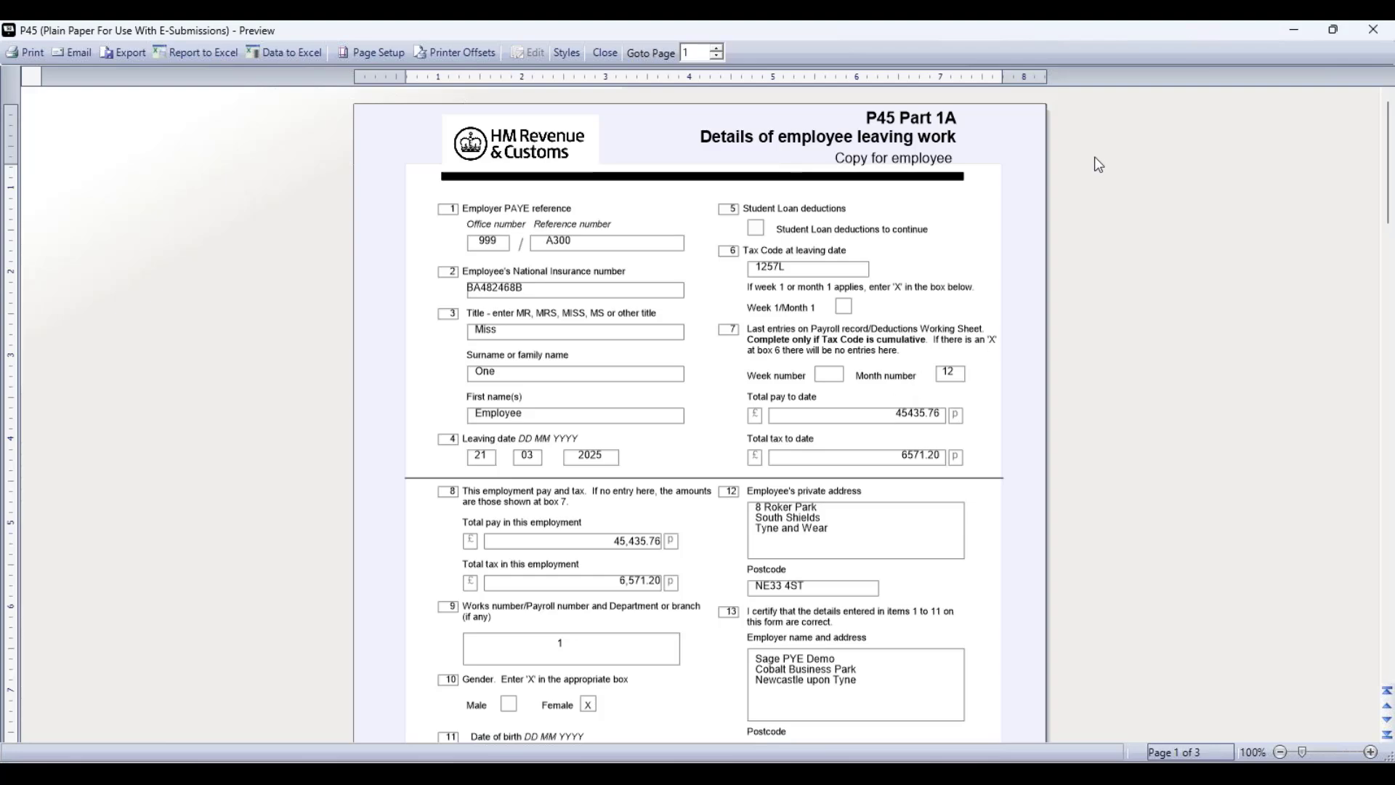
{"action": "left_click", "coordinate": [606, 53]}
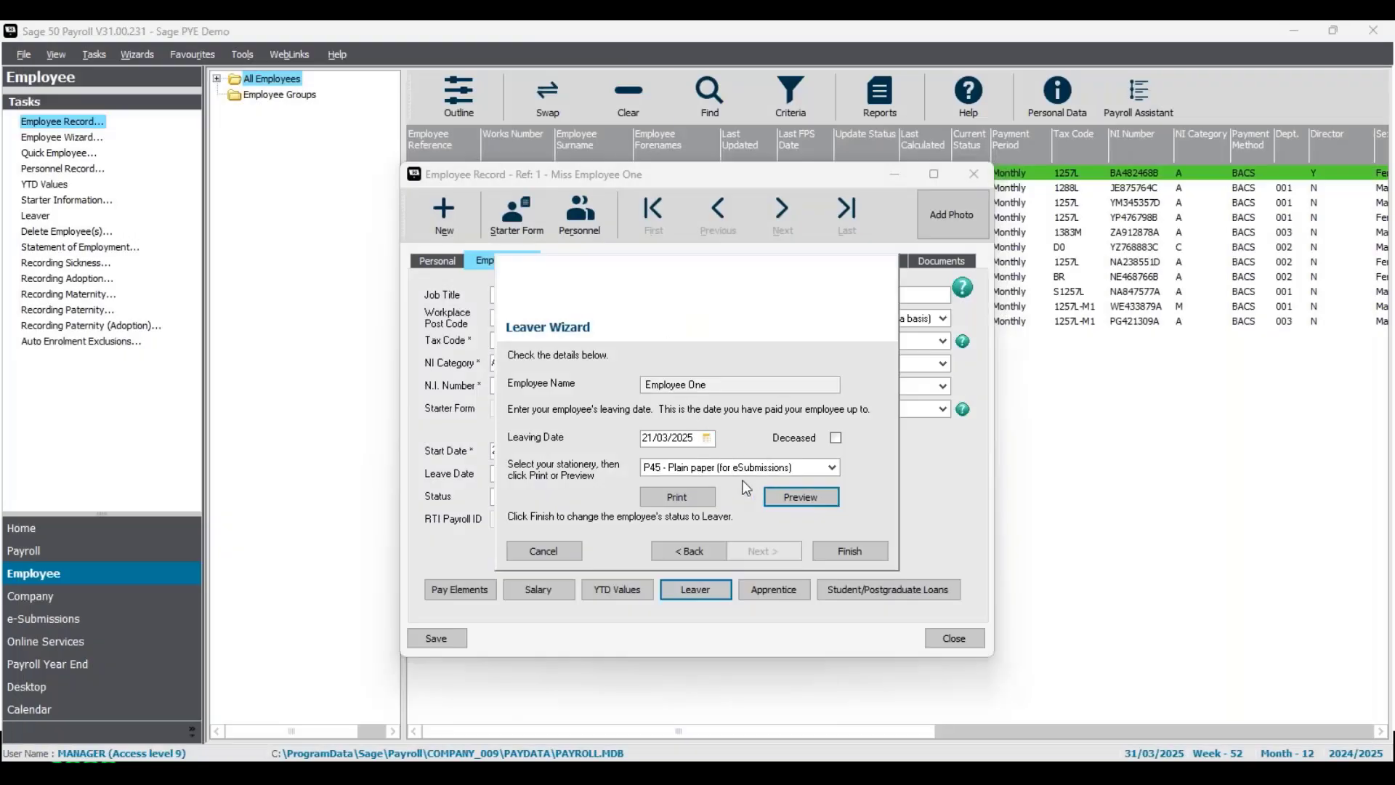
- Complete the Leaver Wizard for Employee One and highlight the 21/03/2025 leave date
{"action": "left_click", "coordinate": [860, 552]}
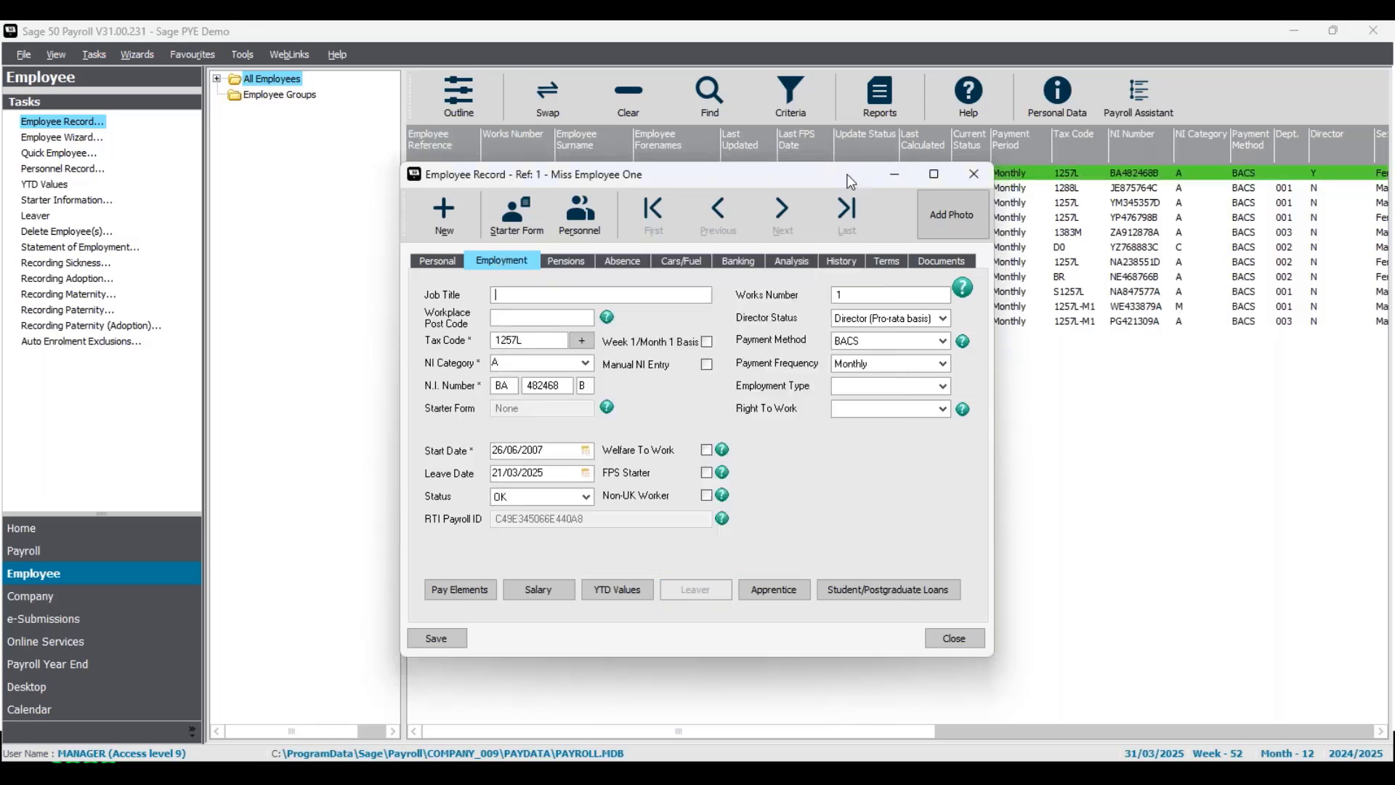
{"action": "left_click_drag", "start_coordinate": [846, 173], "coordinate": [827, 224]}
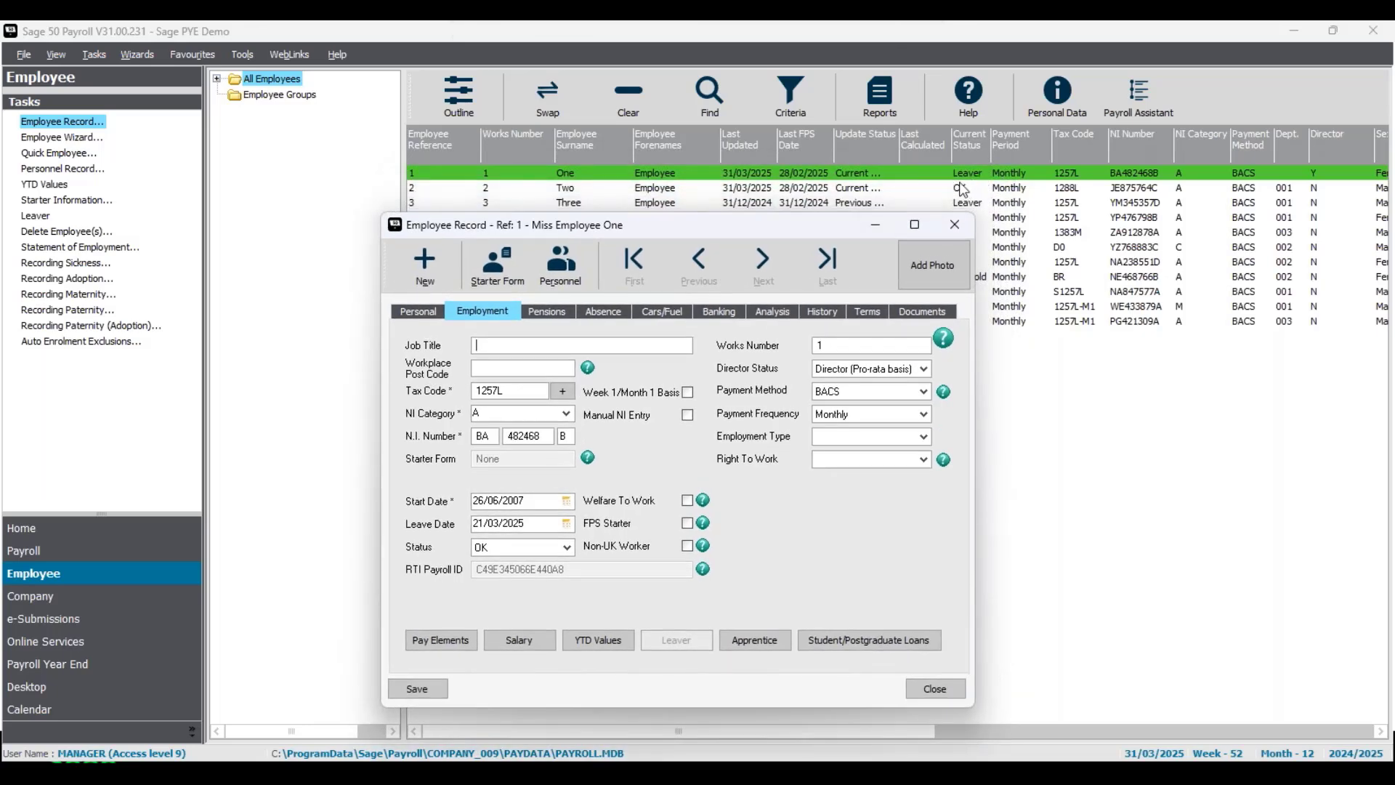
{"action": "left_click_drag", "start_coordinate": [820, 234], "coordinate": [848, 143]}
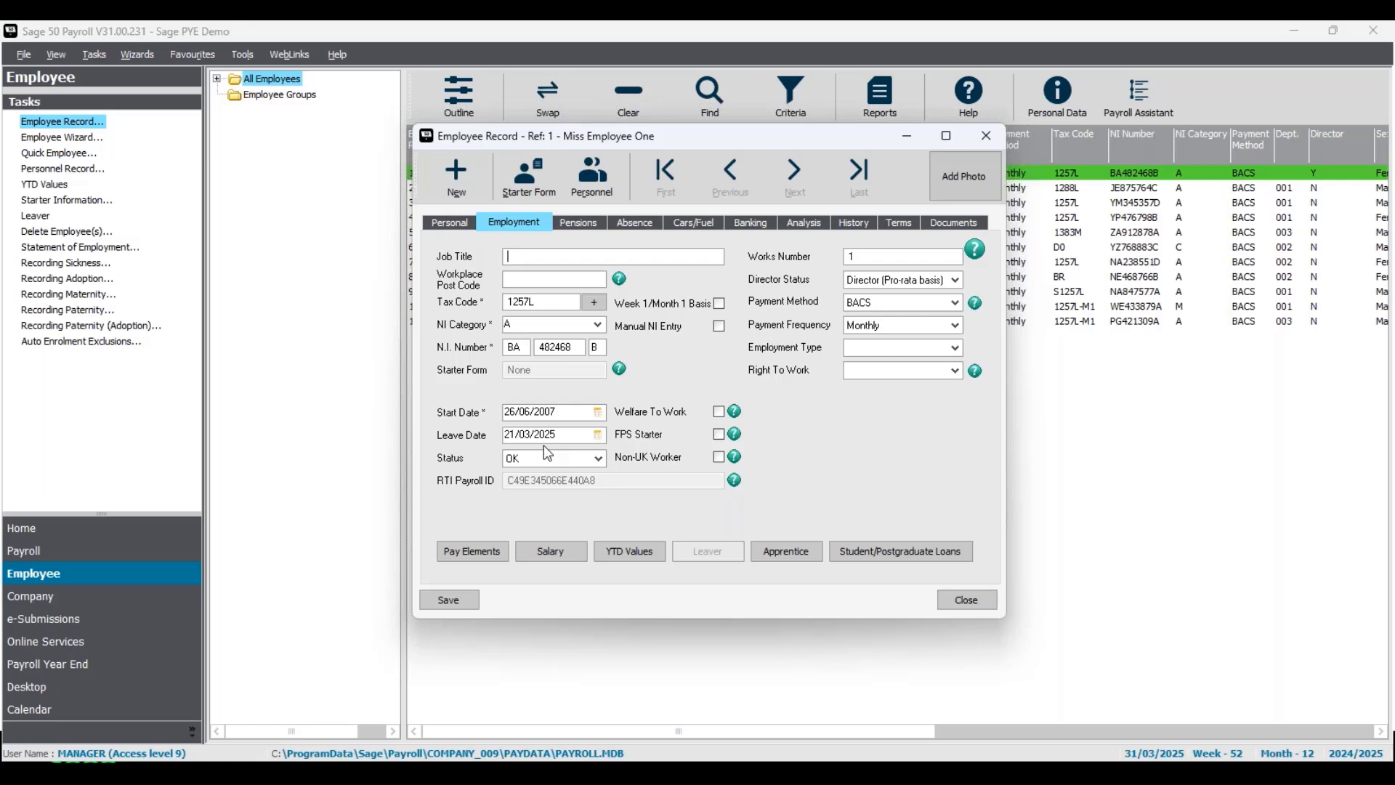
{"action": "left_click_drag", "start_coordinate": [577, 434], "coordinate": [483, 457]}
- Close Employee One's record and deselect her row in the employee list
{"action": "left_click", "coordinate": [472, 605]}
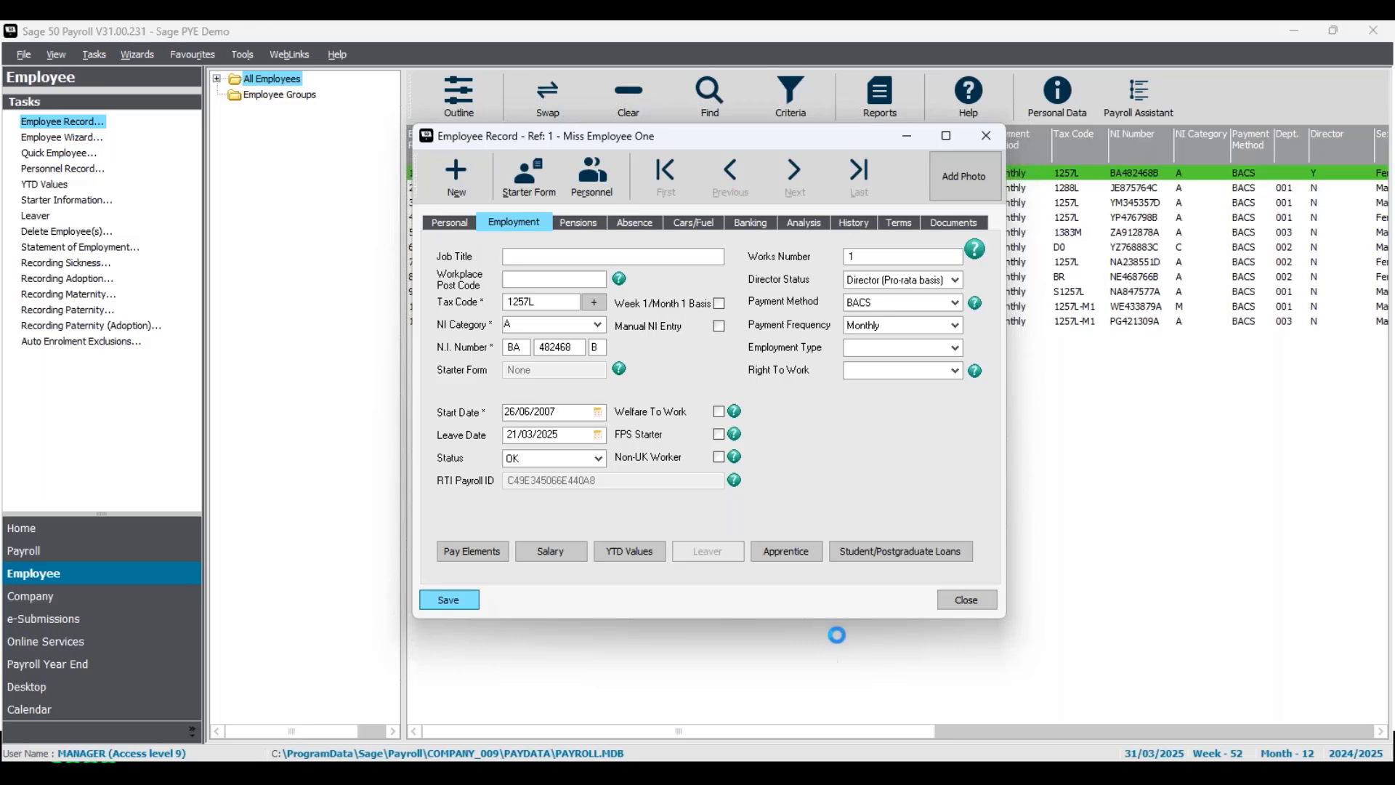
{"action": "left_click", "coordinate": [990, 605]}
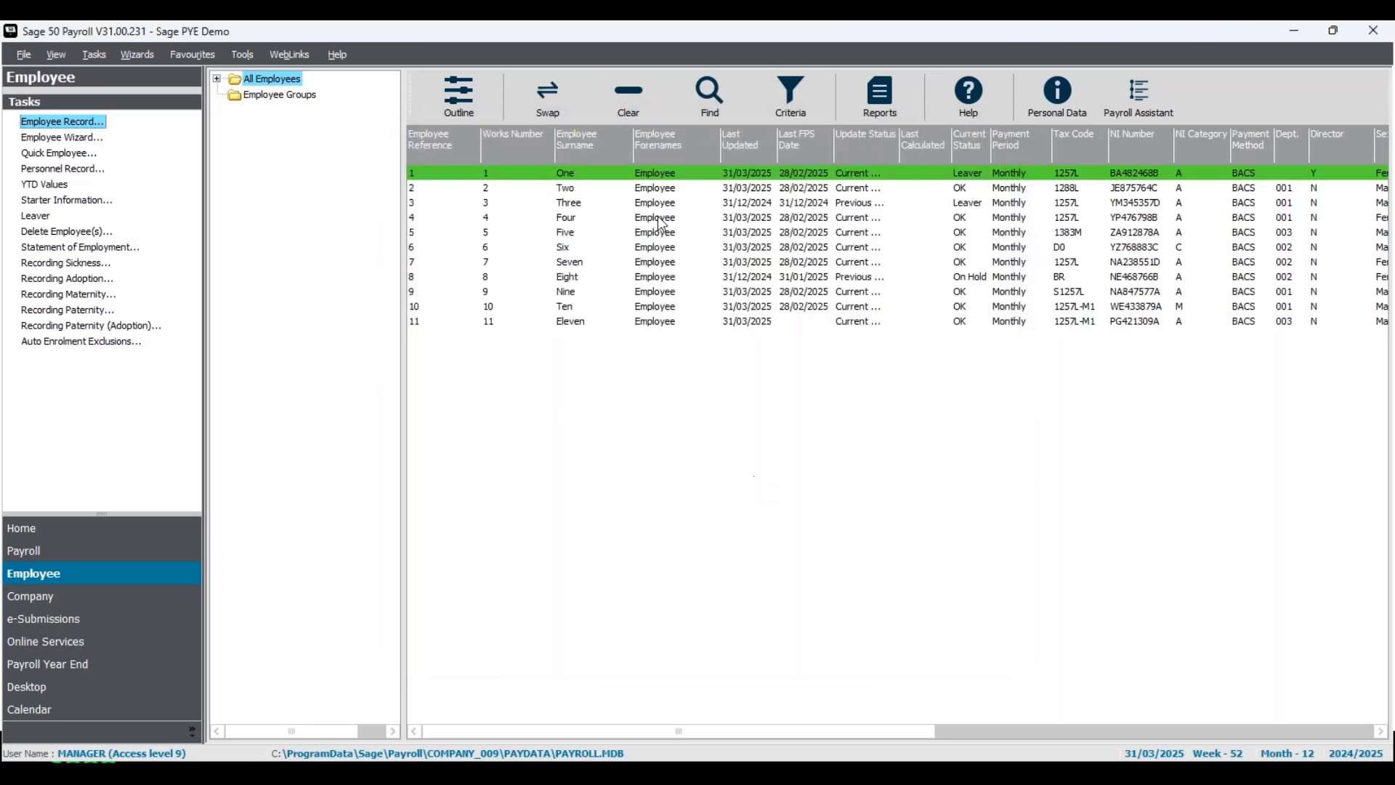
{"action": "left_click", "coordinate": [652, 178]}
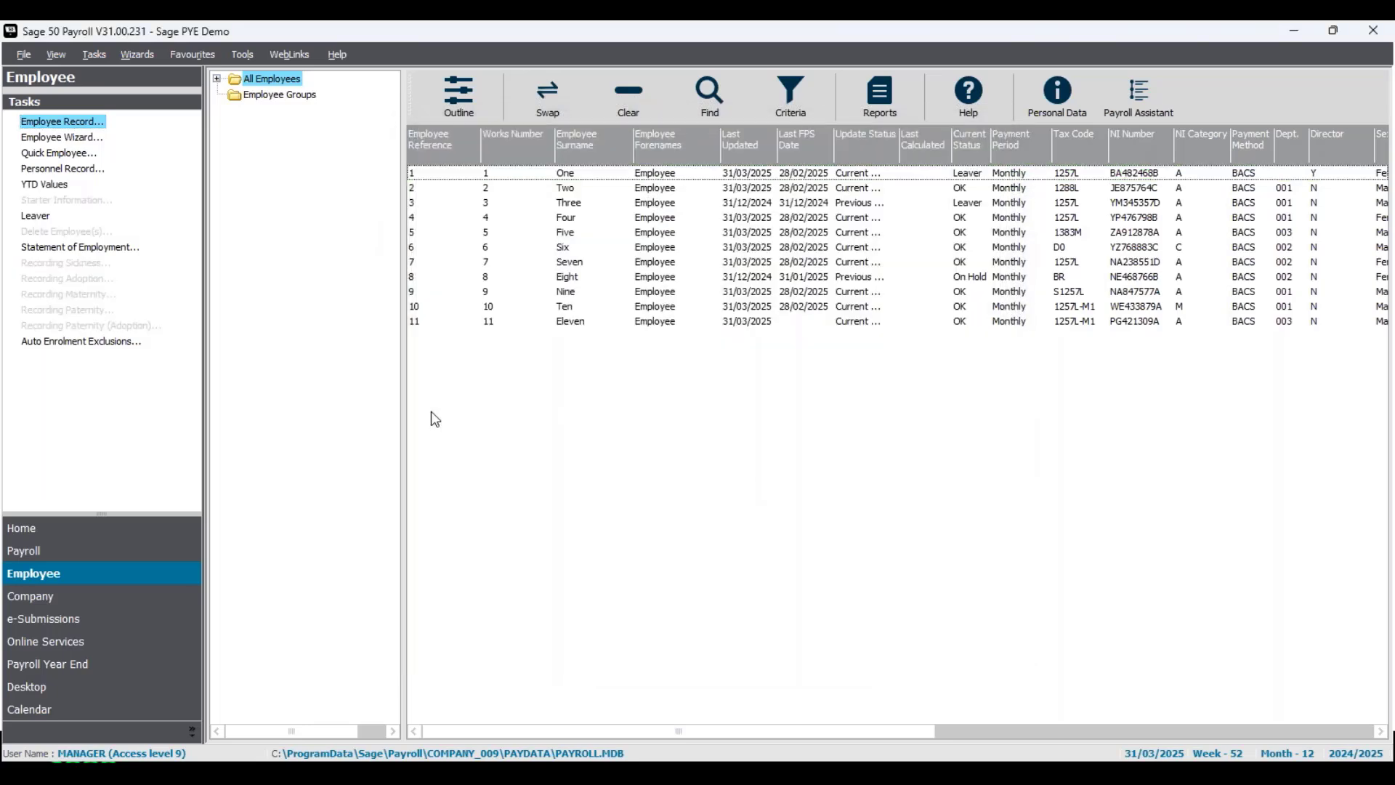
- Advance the slideshow past the Leaver wizard slide to the FPS starter details slide
{"action": "key", "text": "alt+Tab"}
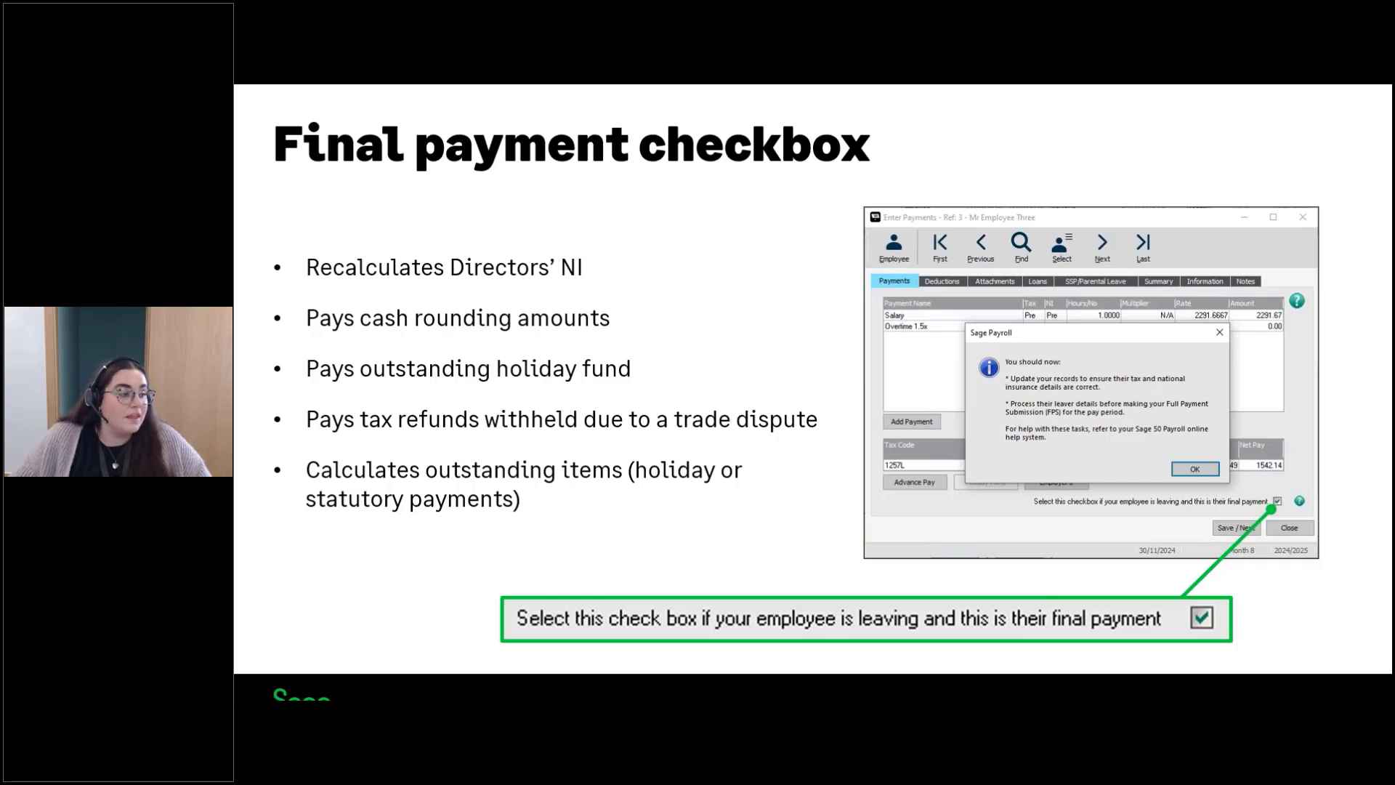
{"action": "key", "text": "Right"}
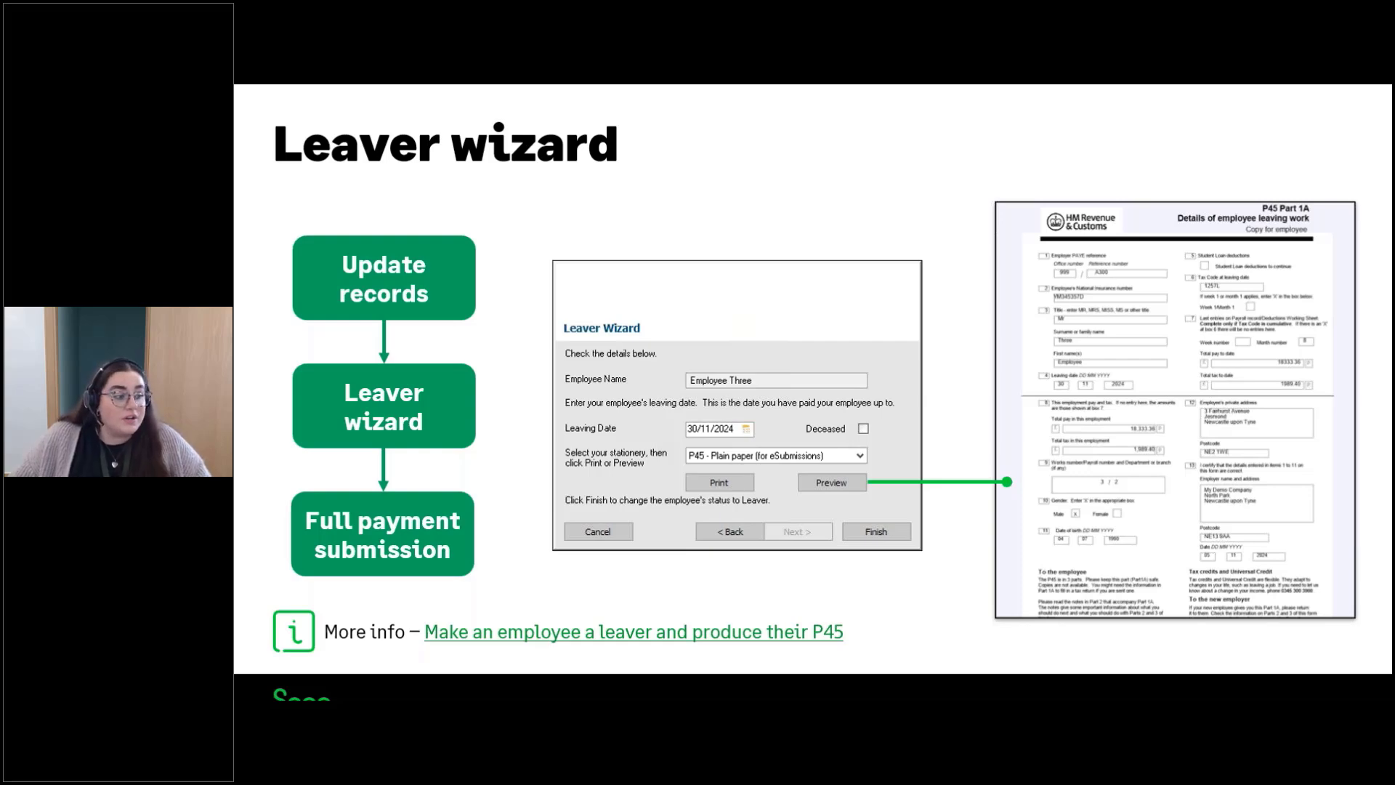
{"action": "key", "text": "Right"}
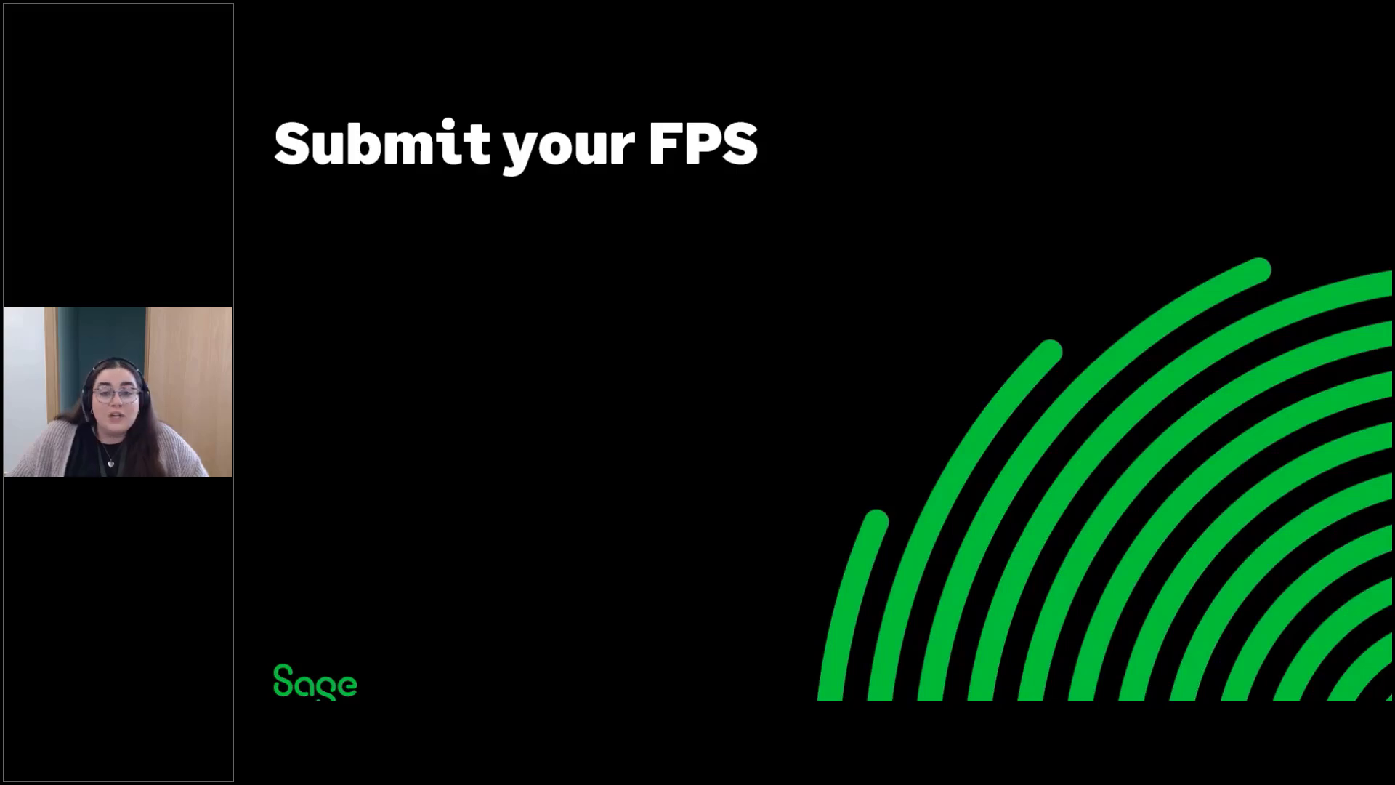
{"action": "key", "text": "Right"}
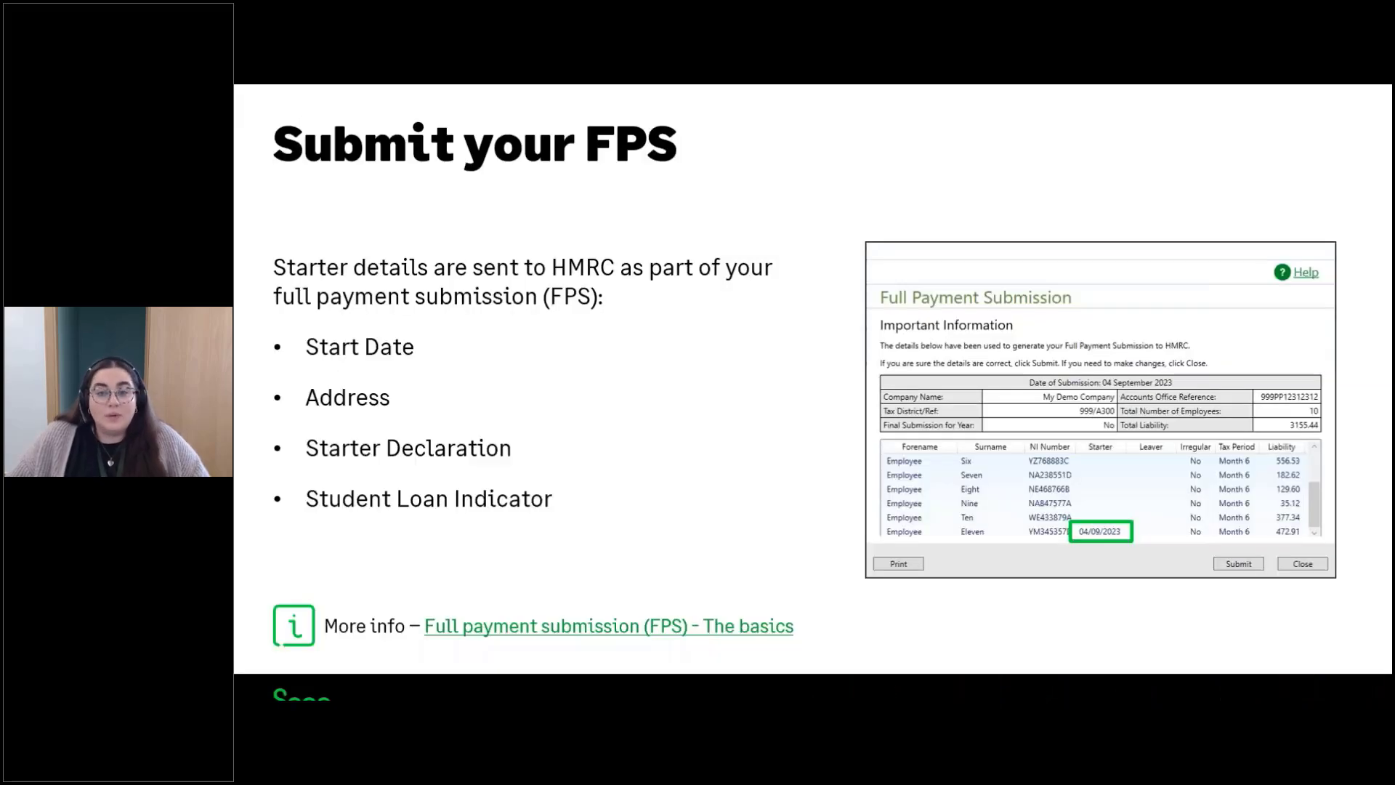